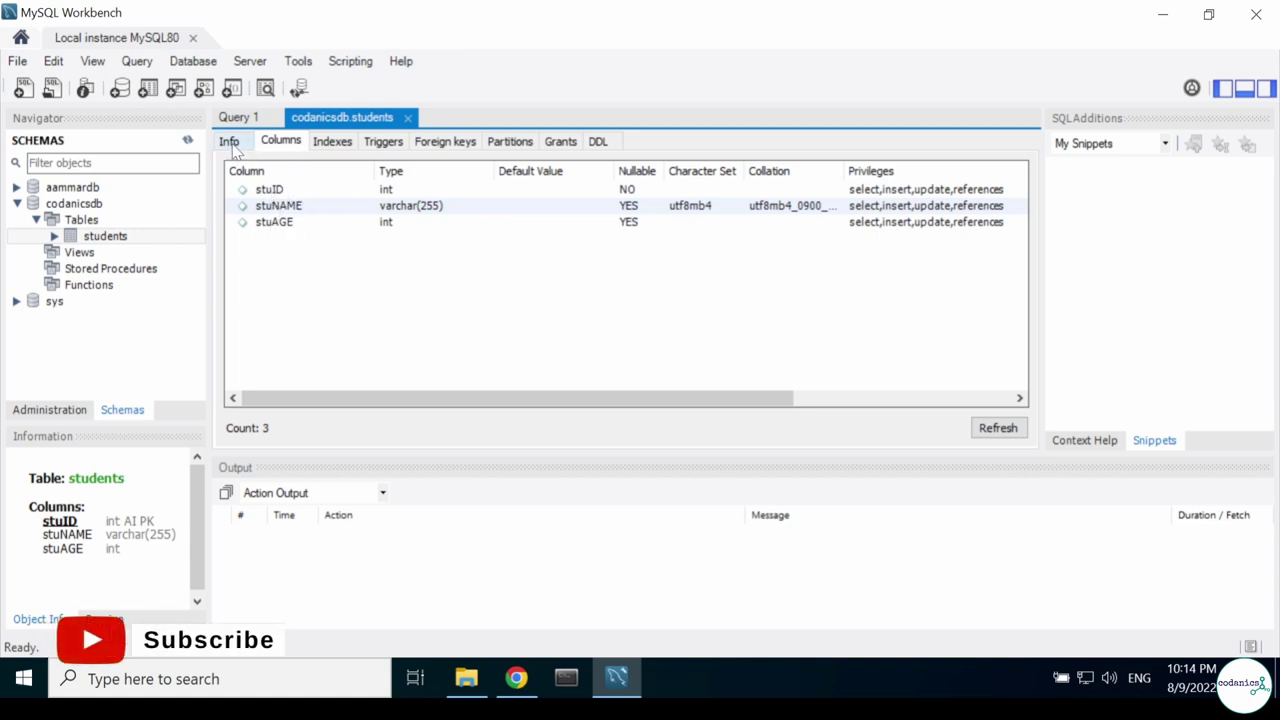
Show the students Indexes tab, then hide the Output and SQL Additions panels.
{"action": "left_click", "coordinate": [333, 145]}
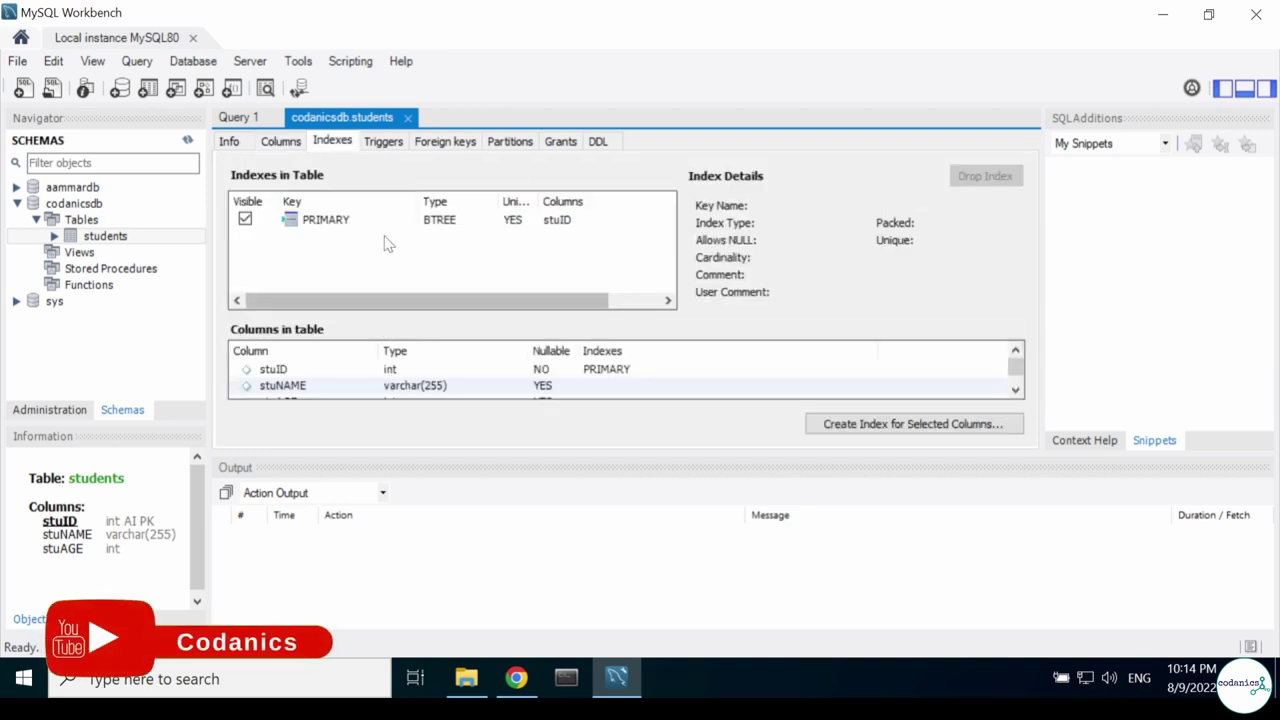
{"action": "scroll", "coordinate": [500, 372], "scroll_direction": "down", "scroll_amount": 1}
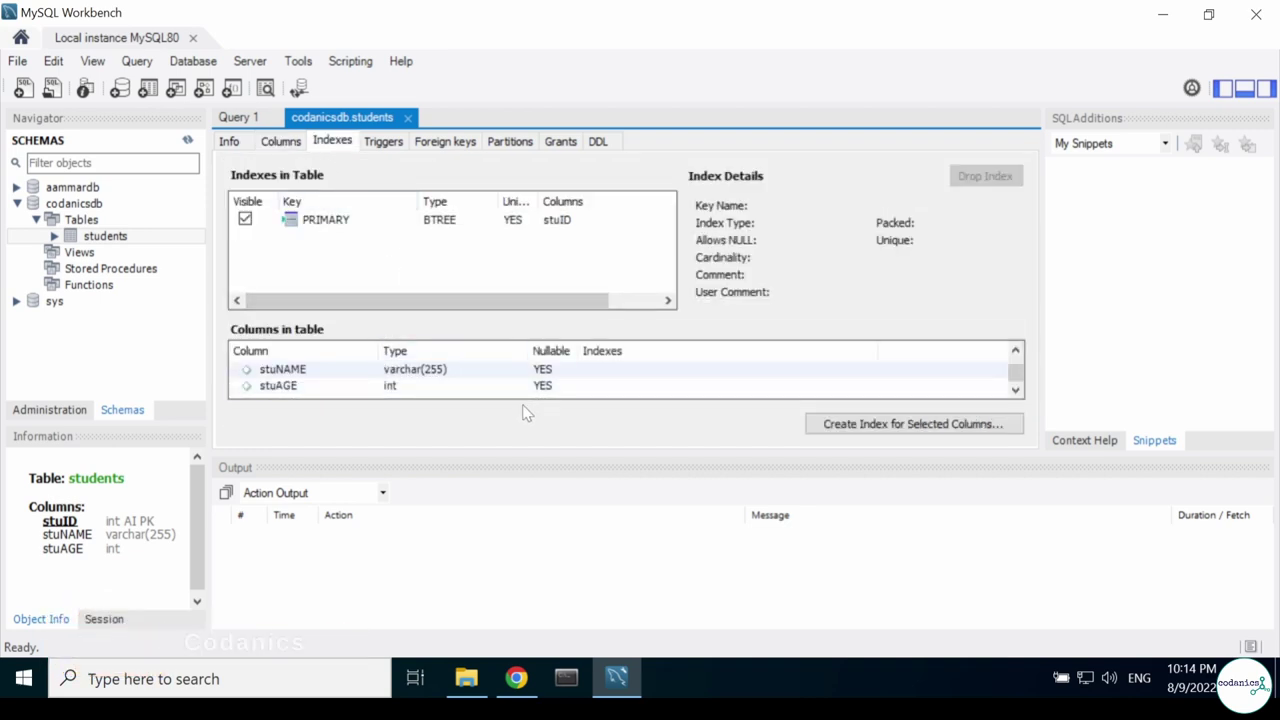
{"action": "left_click", "coordinate": [497, 452]}
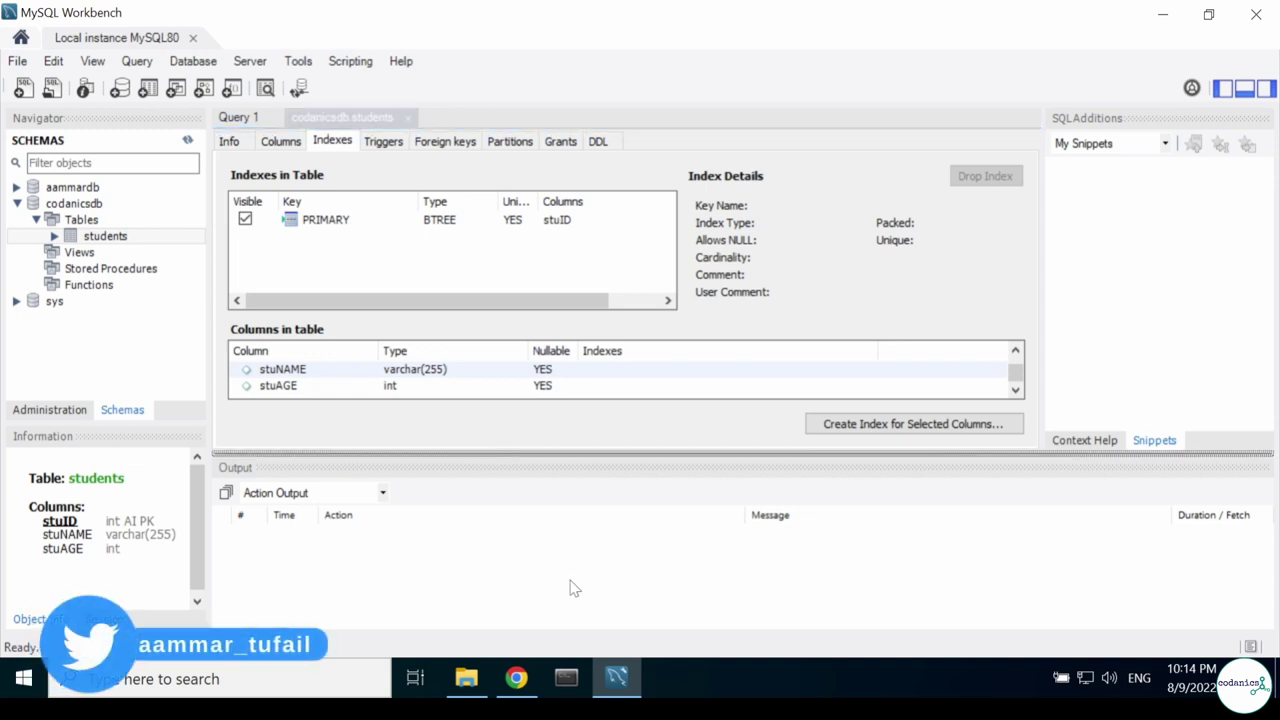
{"action": "left_click", "coordinate": [1245, 92]}
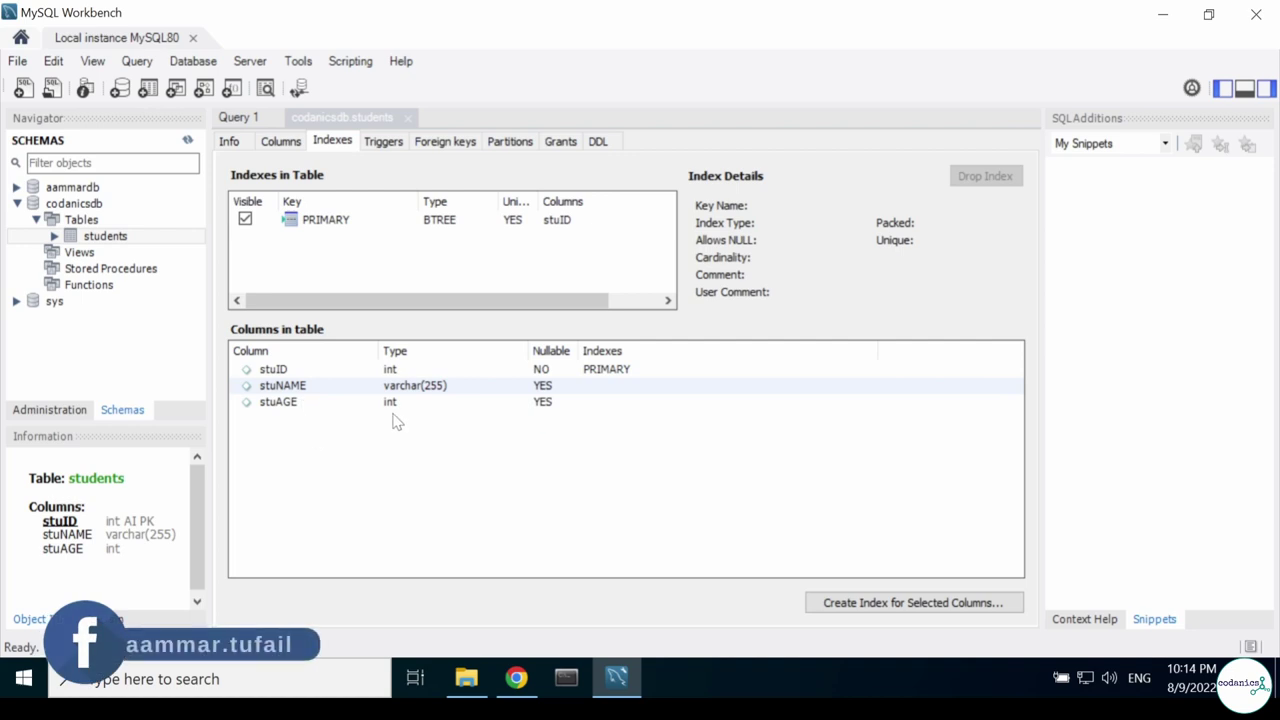
{"action": "left_click", "coordinate": [1266, 90]}
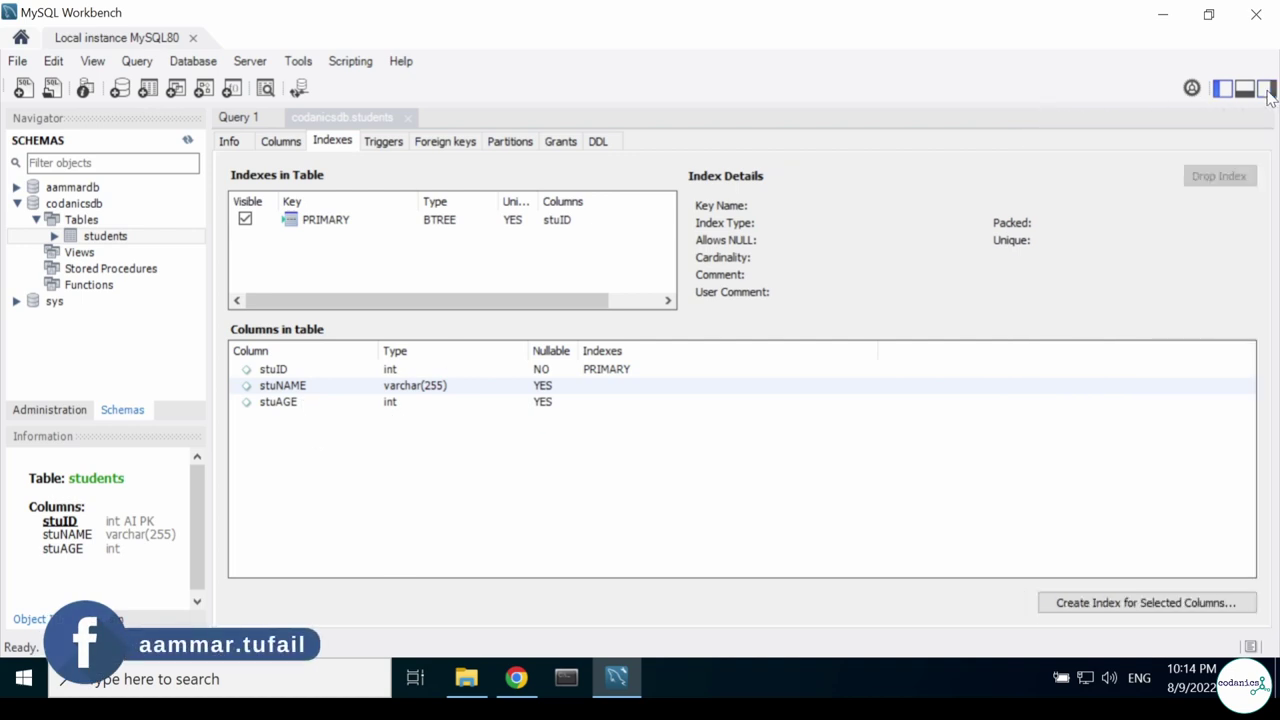
Browse the students Triggers, Foreign Keys, Partitions, Grants and DDL tabs.
{"action": "left_click", "coordinate": [383, 145]}
{"action": "left_click", "coordinate": [442, 144]}
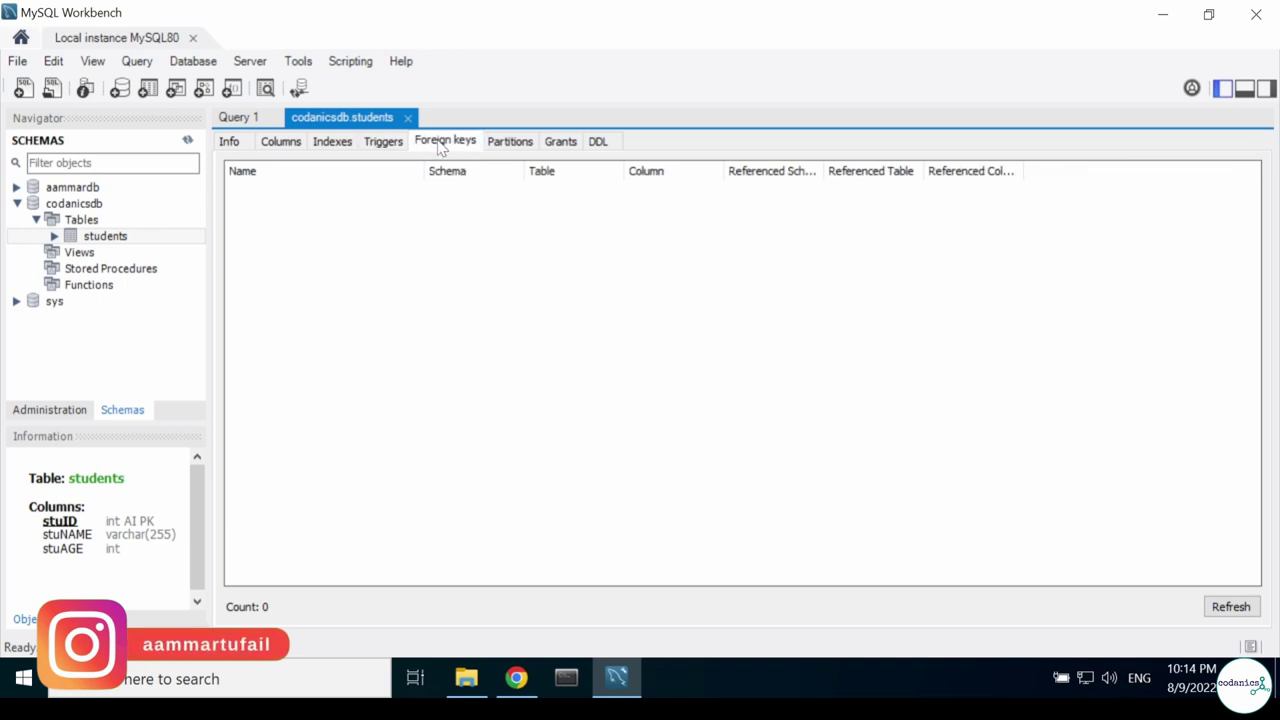
{"action": "left_click", "coordinate": [512, 143]}
{"action": "left_click", "coordinate": [562, 144]}
{"action": "left_click", "coordinate": [598, 146]}
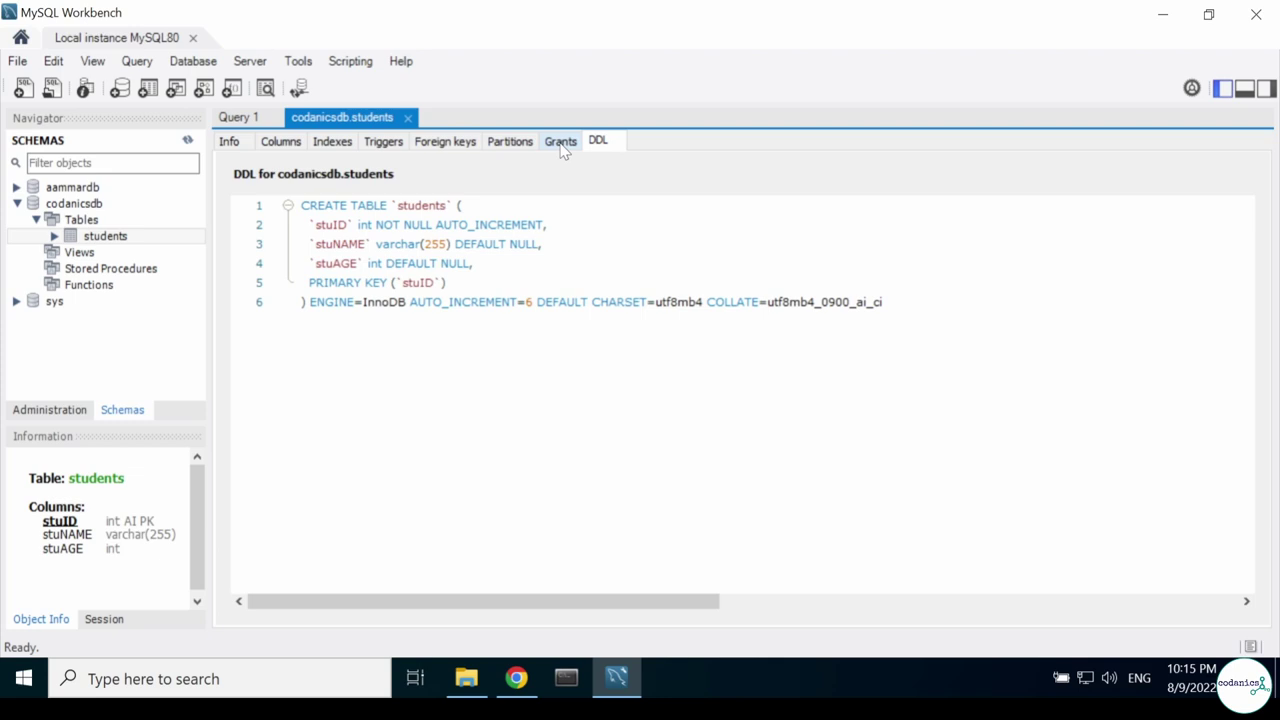
Step back through the inspector tabs to Info and select students in the Navigator.
{"action": "left_click", "coordinate": [561, 146]}
{"action": "left_click", "coordinate": [522, 146]}
{"action": "left_click", "coordinate": [442, 143]}
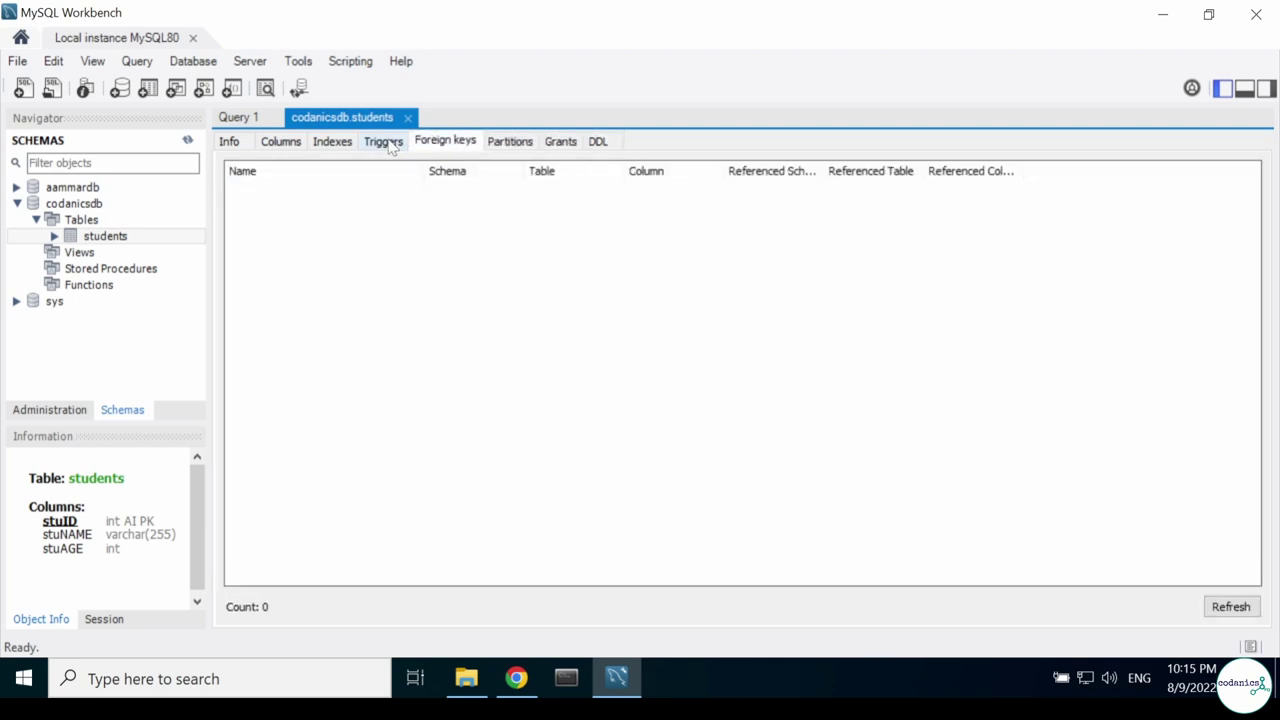
{"action": "left_click", "coordinate": [332, 143]}
{"action": "left_click", "coordinate": [281, 143]}
{"action": "left_click", "coordinate": [236, 145]}
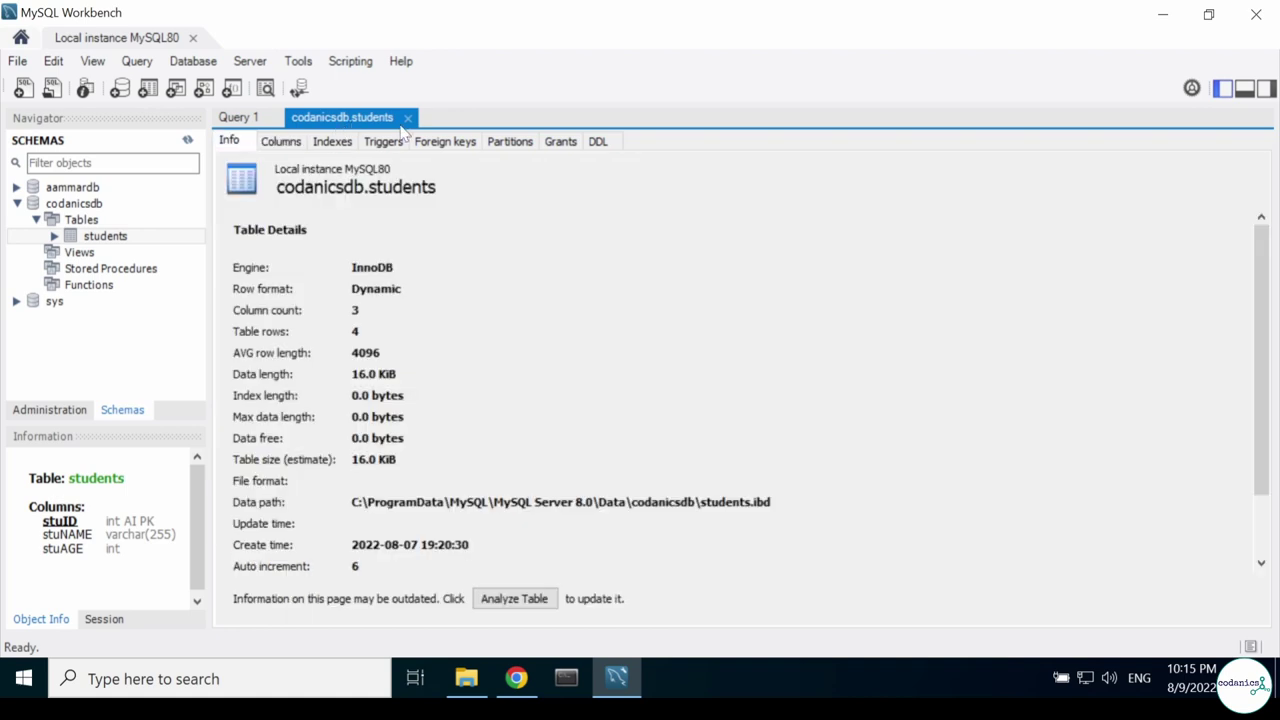
{"action": "left_click", "coordinate": [185, 240]}
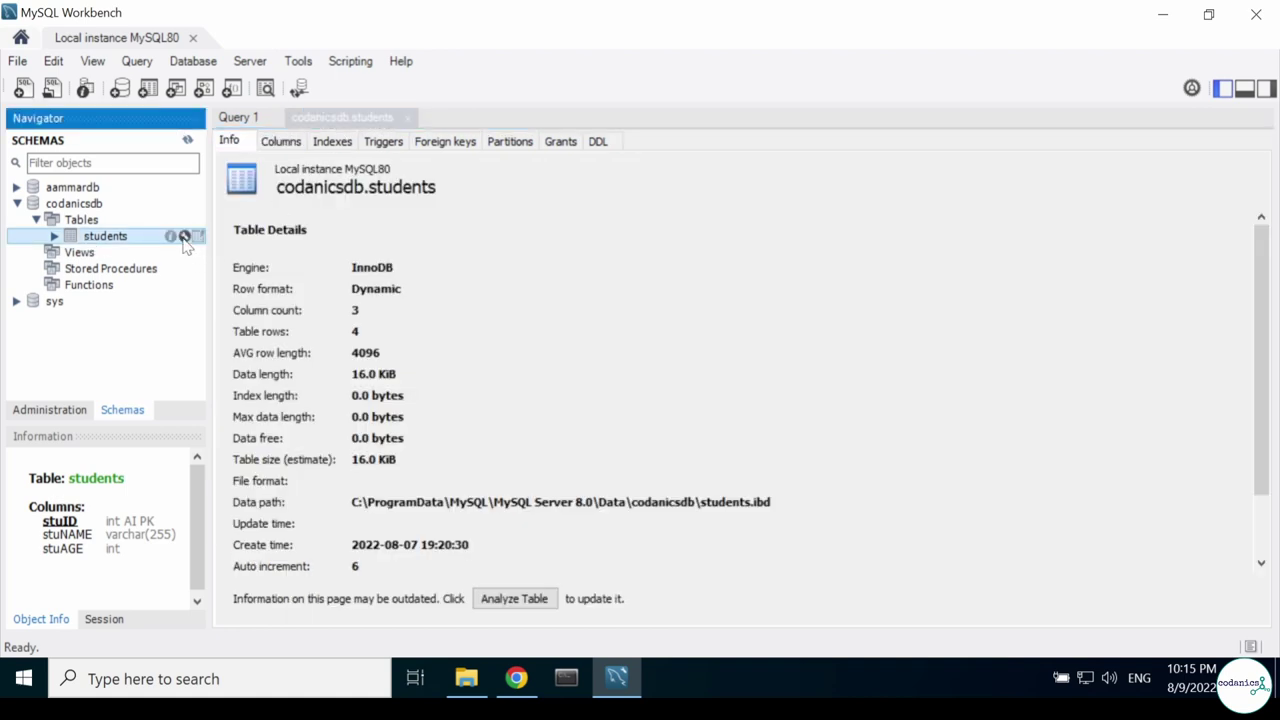
Open the students table editor and switch between both editor tabs and the Info page.
{"action": "double_click", "coordinate": [185, 238]}
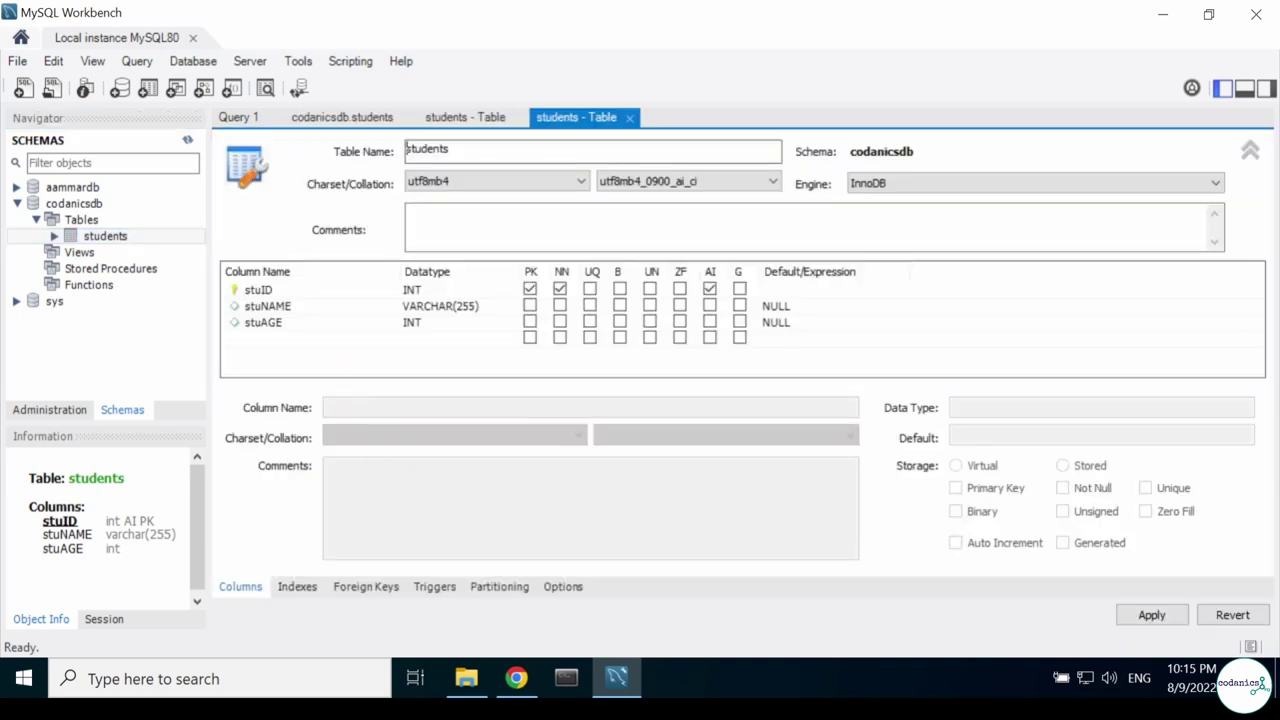
{"action": "left_click", "coordinate": [502, 121]}
{"action": "left_click", "coordinate": [555, 119]}
{"action": "left_click", "coordinate": [478, 120]}
{"action": "left_click", "coordinate": [345, 118]}
{"action": "left_click", "coordinate": [453, 118]}
{"action": "left_click", "coordinate": [348, 120]}
Visit Query 1, open and dismiss the View menu, and return to the students Info page.
{"action": "left_click", "coordinate": [253, 119]}
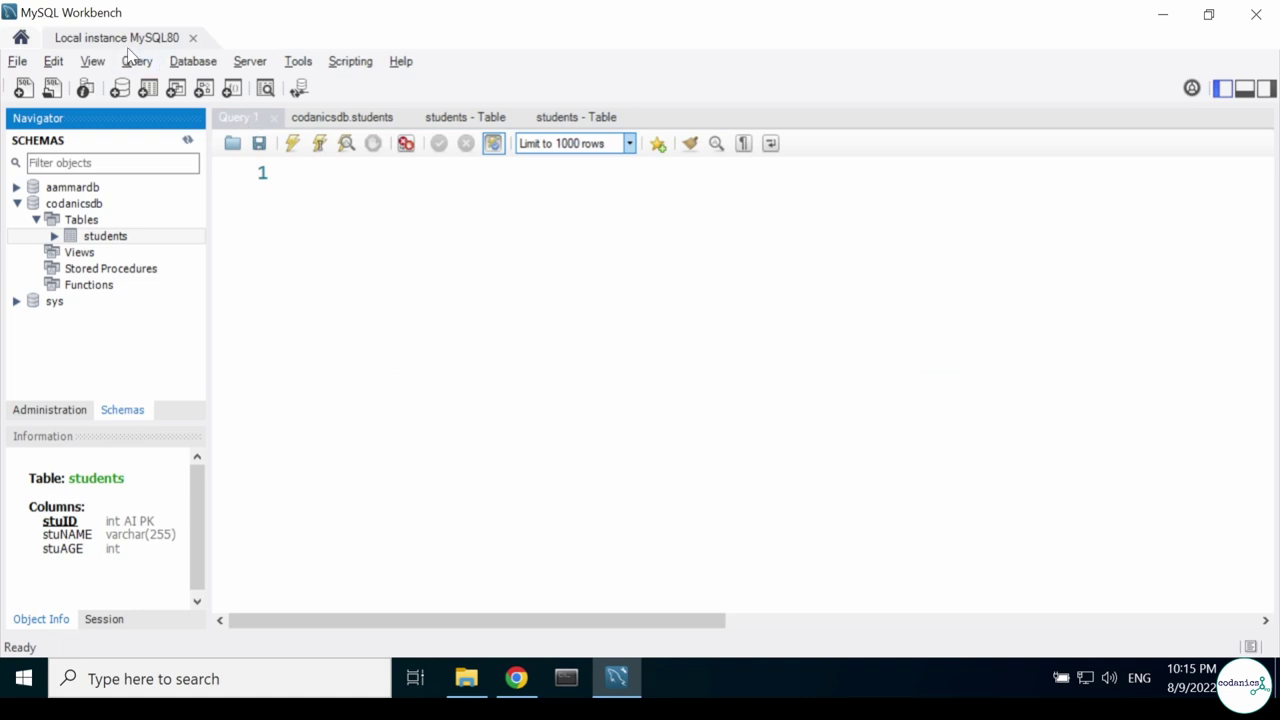
{"action": "left_click", "coordinate": [92, 62]}
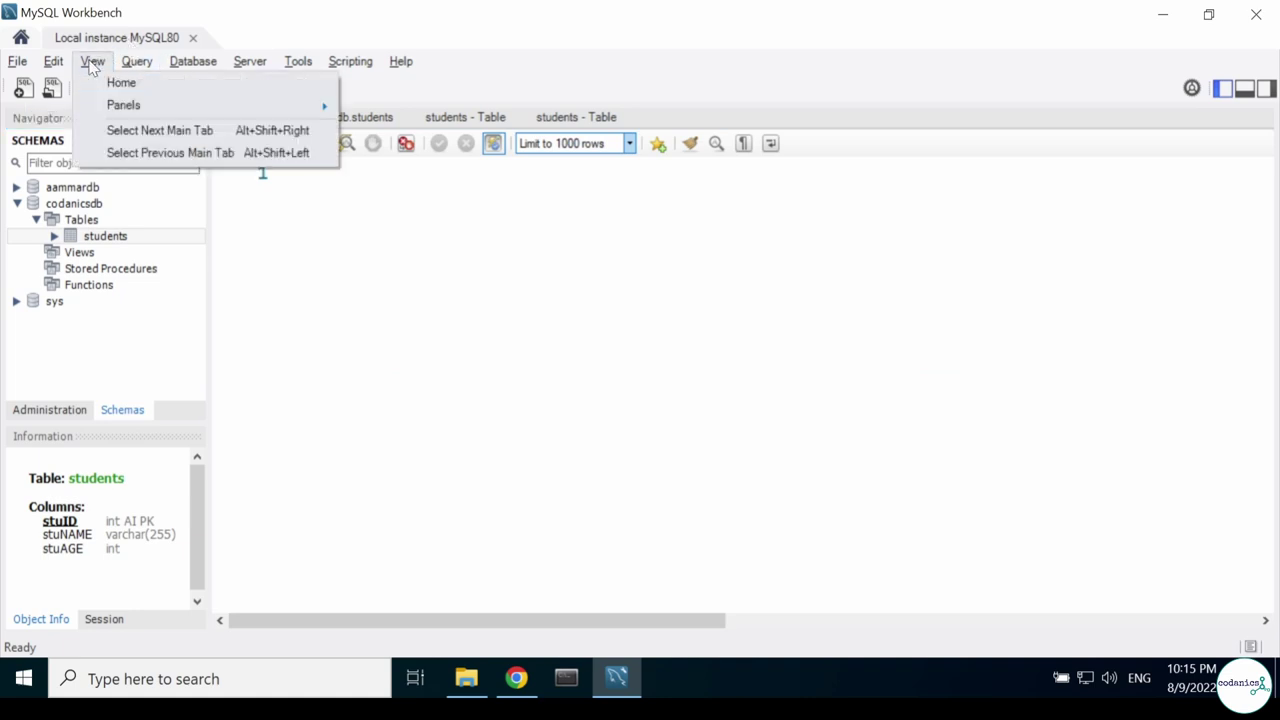
{"action": "left_click", "coordinate": [457, 229]}
{"action": "left_click", "coordinate": [355, 119]}
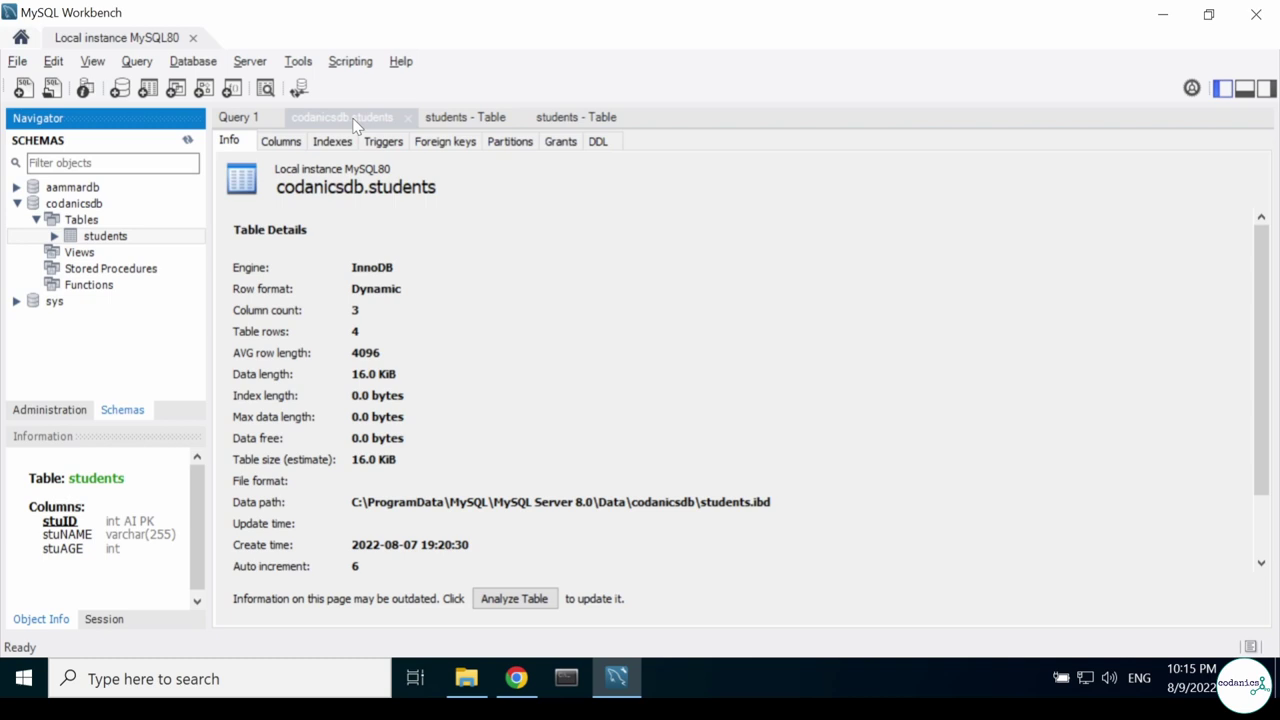
Close the duplicate students table editor tab.
{"action": "left_click", "coordinate": [450, 120]}
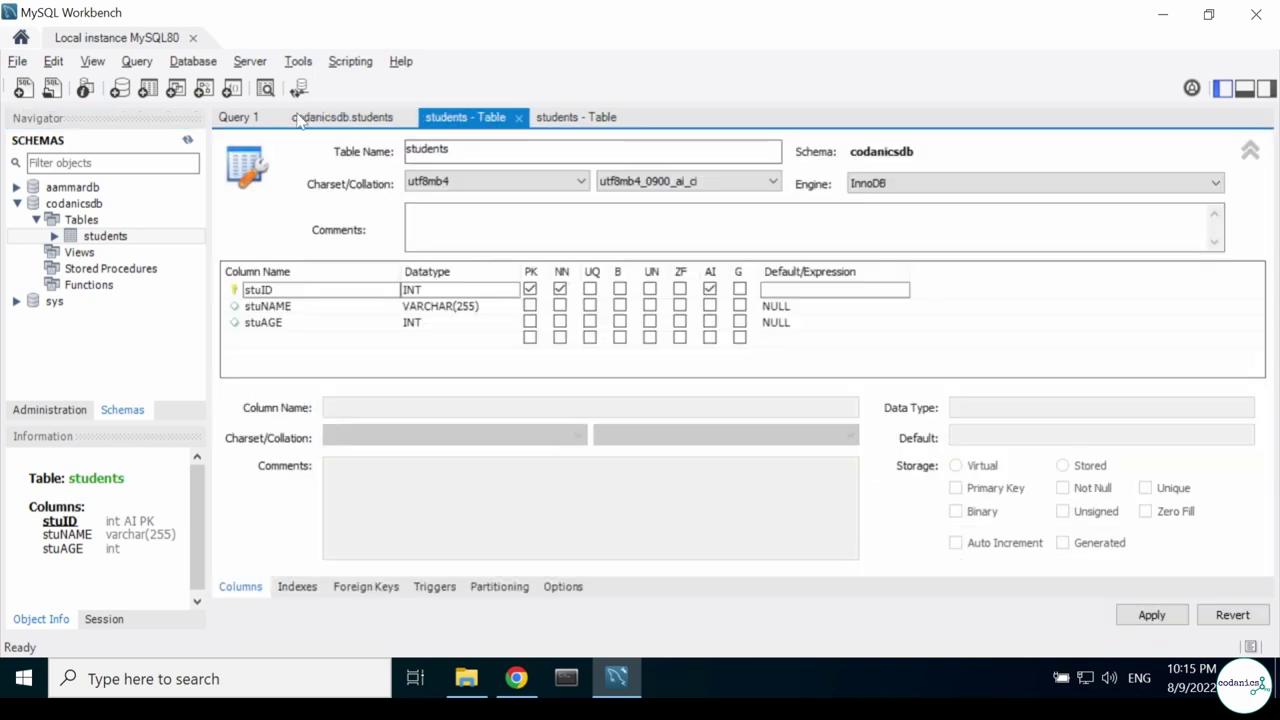
{"action": "left_click", "coordinate": [585, 118]}
{"action": "left_click", "coordinate": [510, 120]}
{"action": "left_click", "coordinate": [600, 121]}
{"action": "left_click", "coordinate": [631, 118]}
Add the table comment 'students created data' and apply the ALTER TABLE script.
{"action": "left_click", "coordinate": [458, 143]}
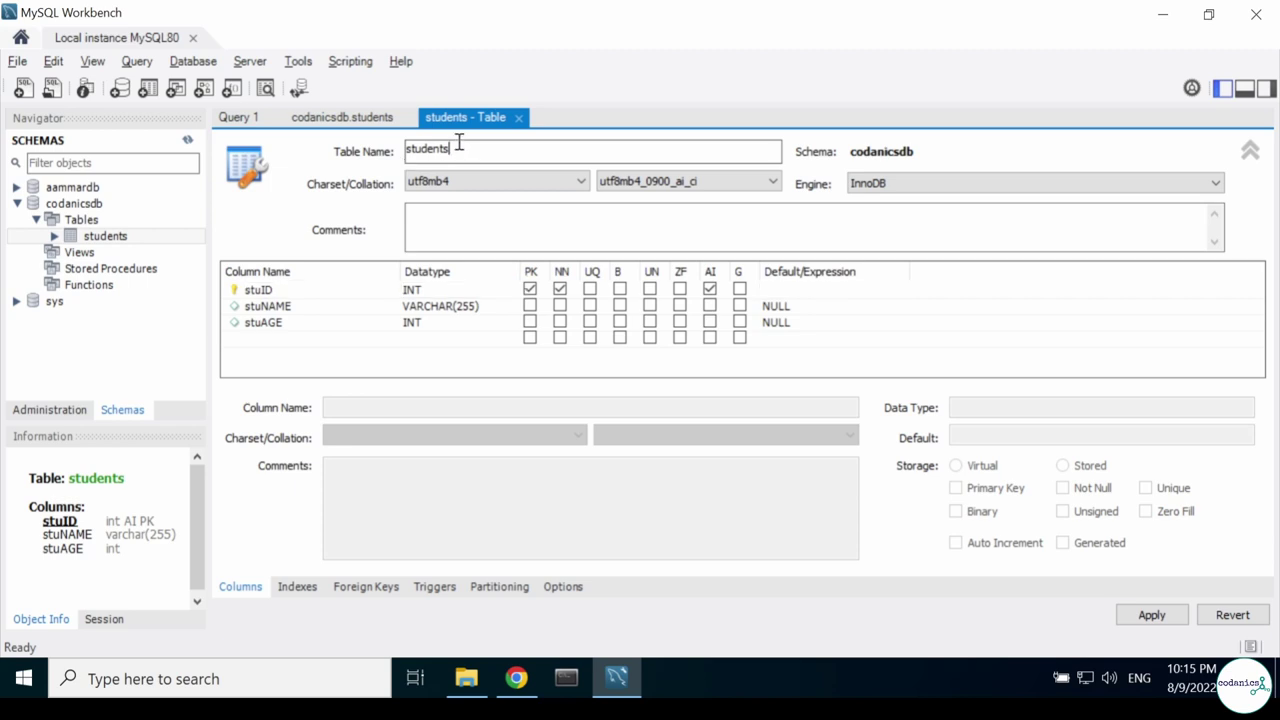
{"action": "left_click", "coordinate": [432, 212]}
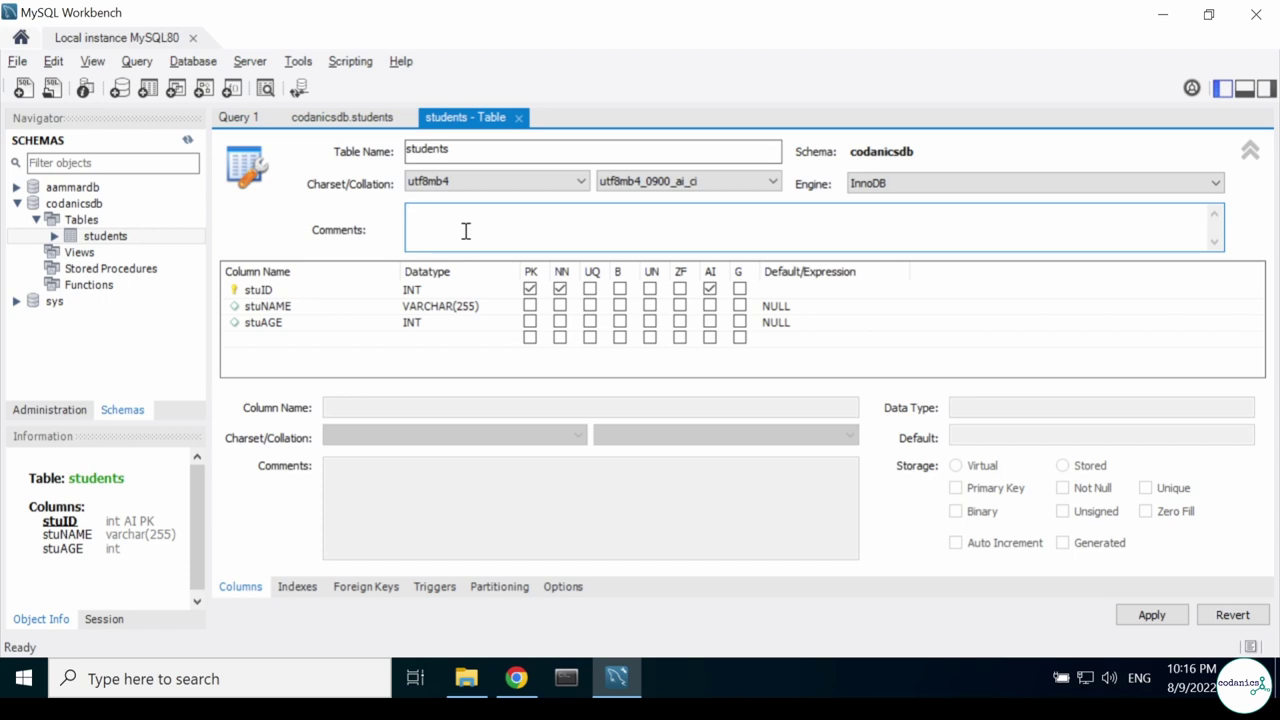
{"action": "type", "text": "udents created data"}
{"action": "left_click", "coordinate": [1126, 616]}
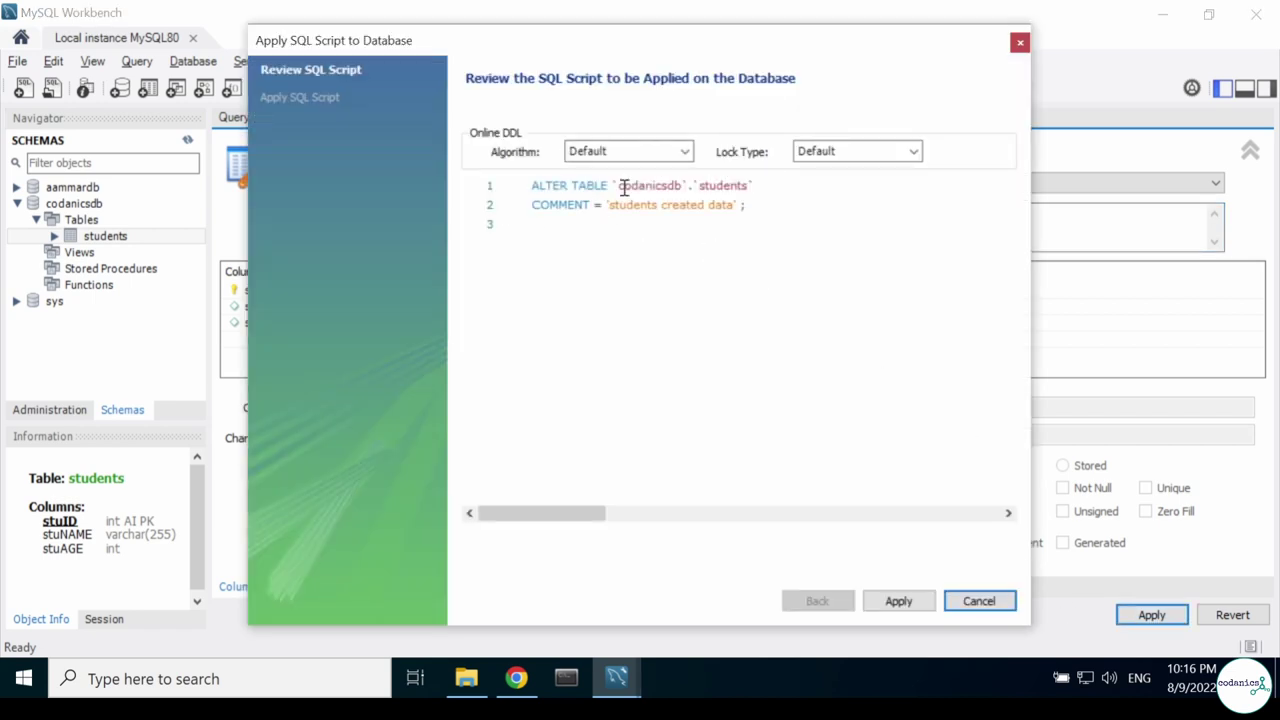
{"action": "left_click_drag", "start_coordinate": [762, 205], "coordinate": [497, 180]}
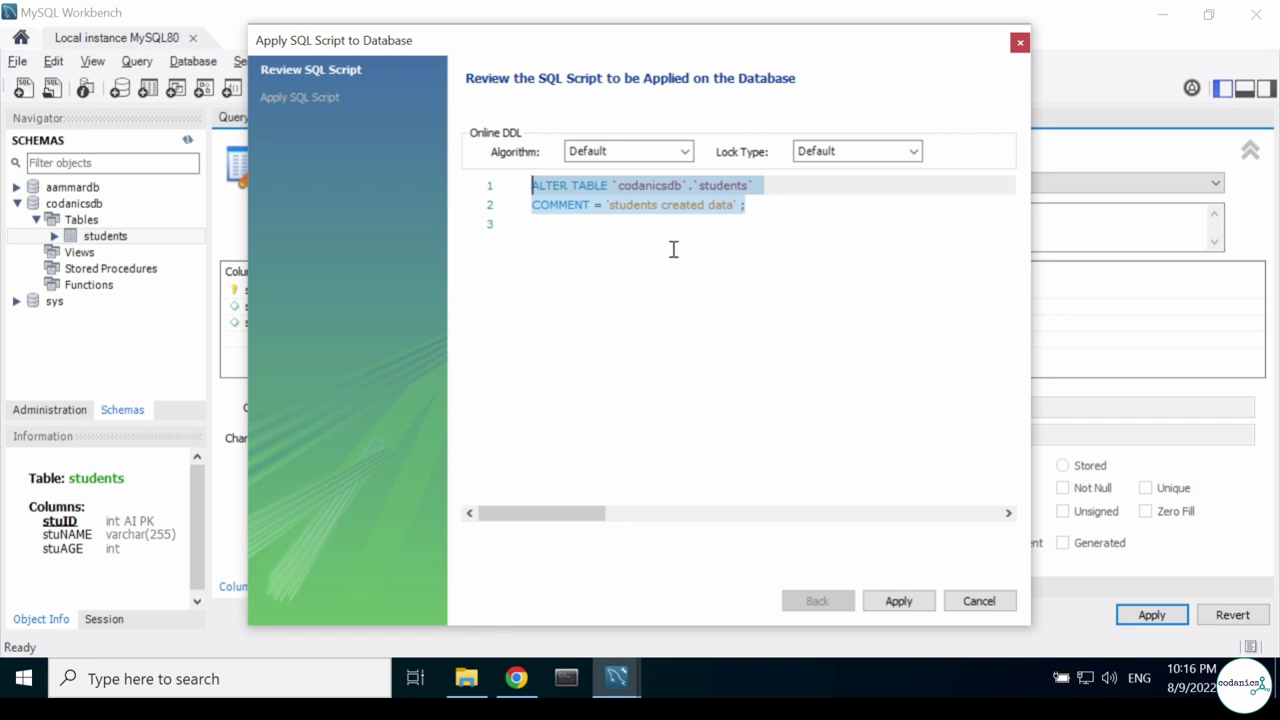
{"action": "left_click", "coordinate": [898, 601]}
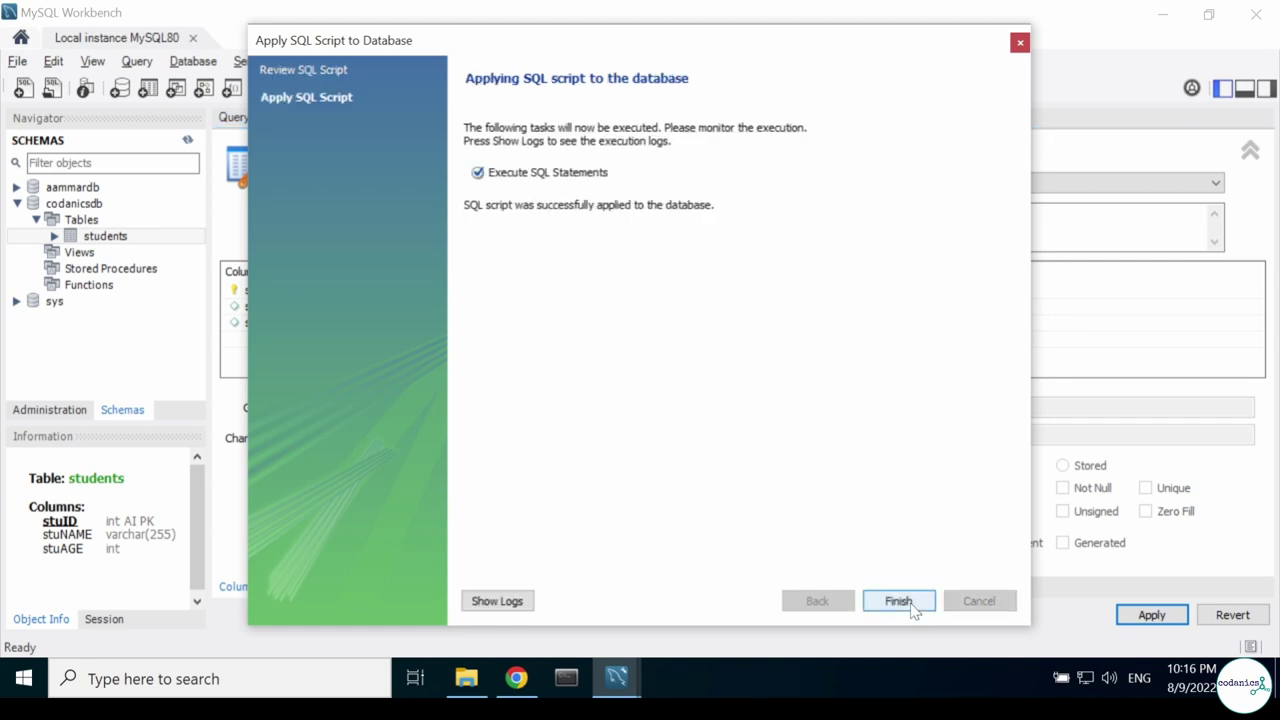
{"action": "left_click", "coordinate": [898, 601]}
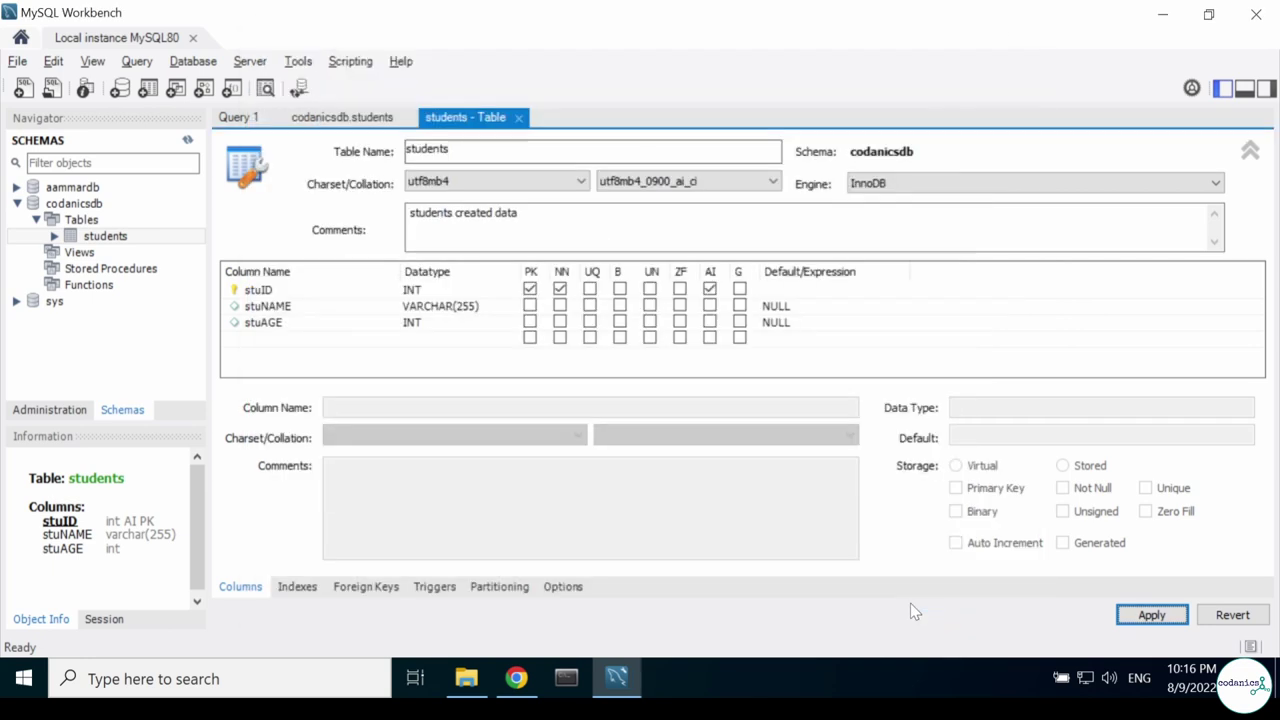
Close the students editor, reopen it, and select the table comment text.
{"action": "left_click", "coordinate": [519, 118]}
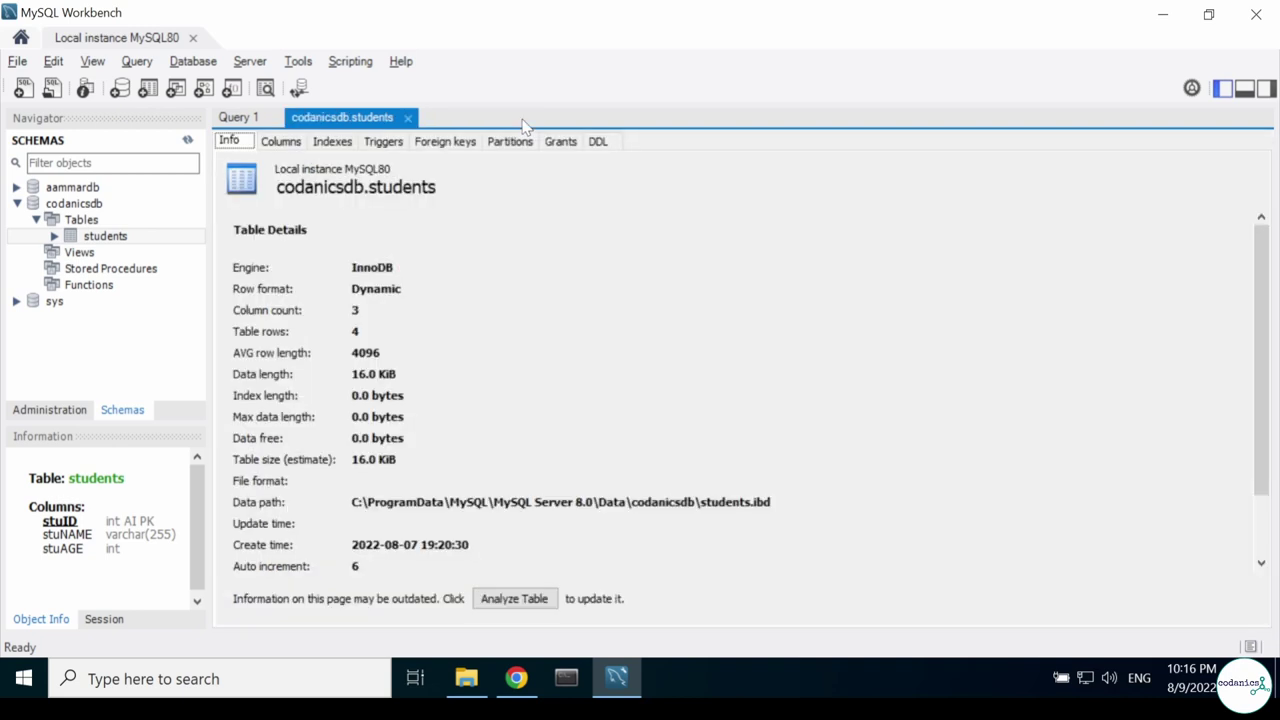
{"action": "left_click", "coordinate": [126, 238]}
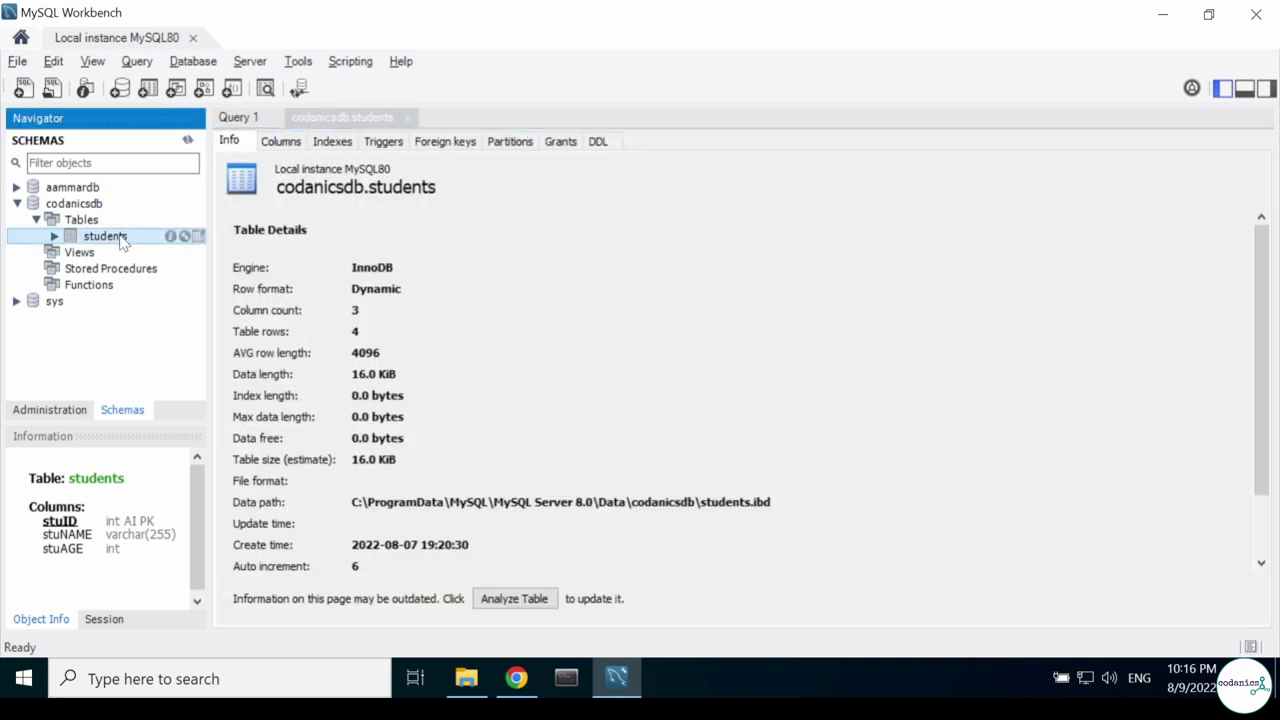
{"action": "left_click", "coordinate": [185, 237]}
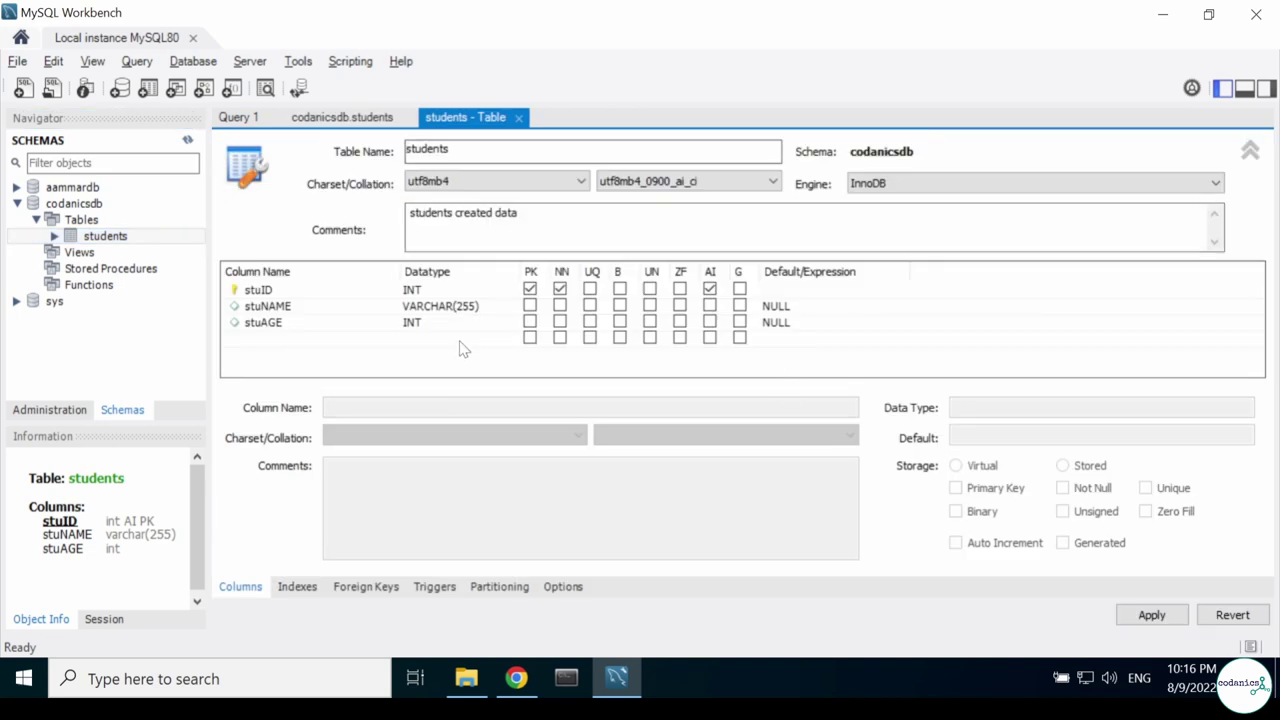
{"action": "left_click_drag", "start_coordinate": [538, 214], "coordinate": [370, 217]}
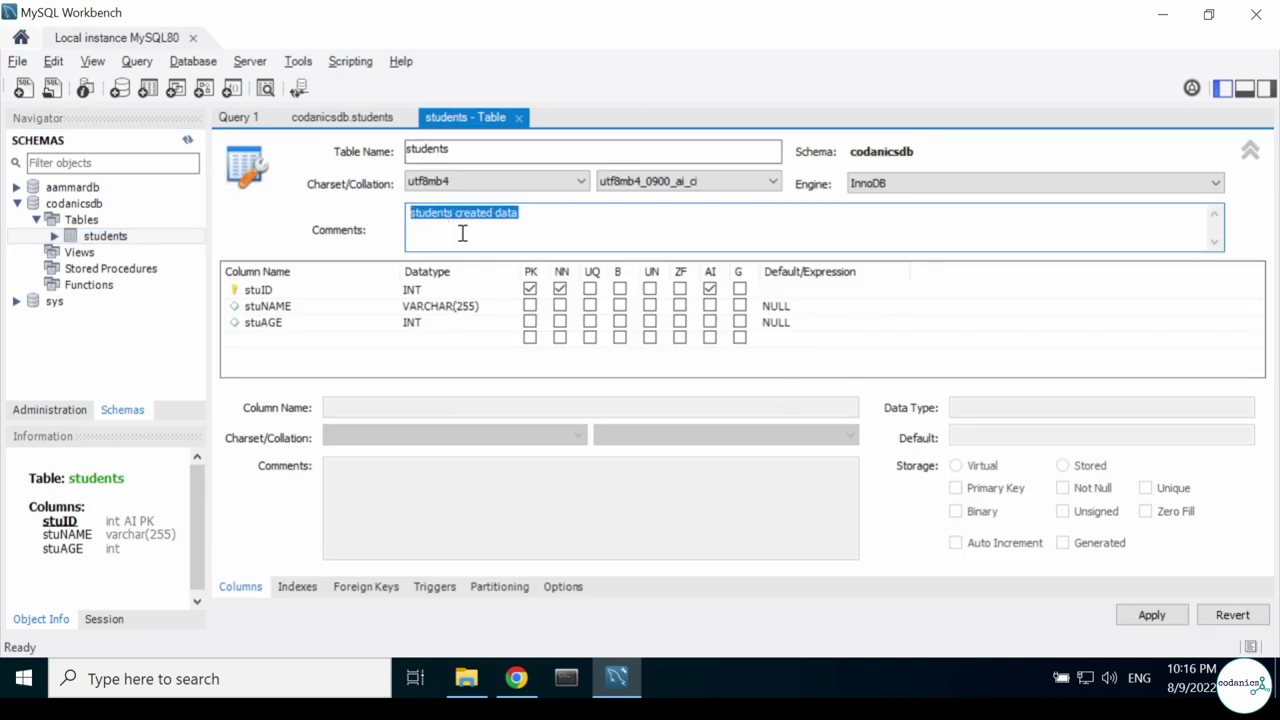
Close the students editor, codanicsdb.students Info and Query 1 tabs, then select students.
{"action": "left_click", "coordinate": [519, 118]}
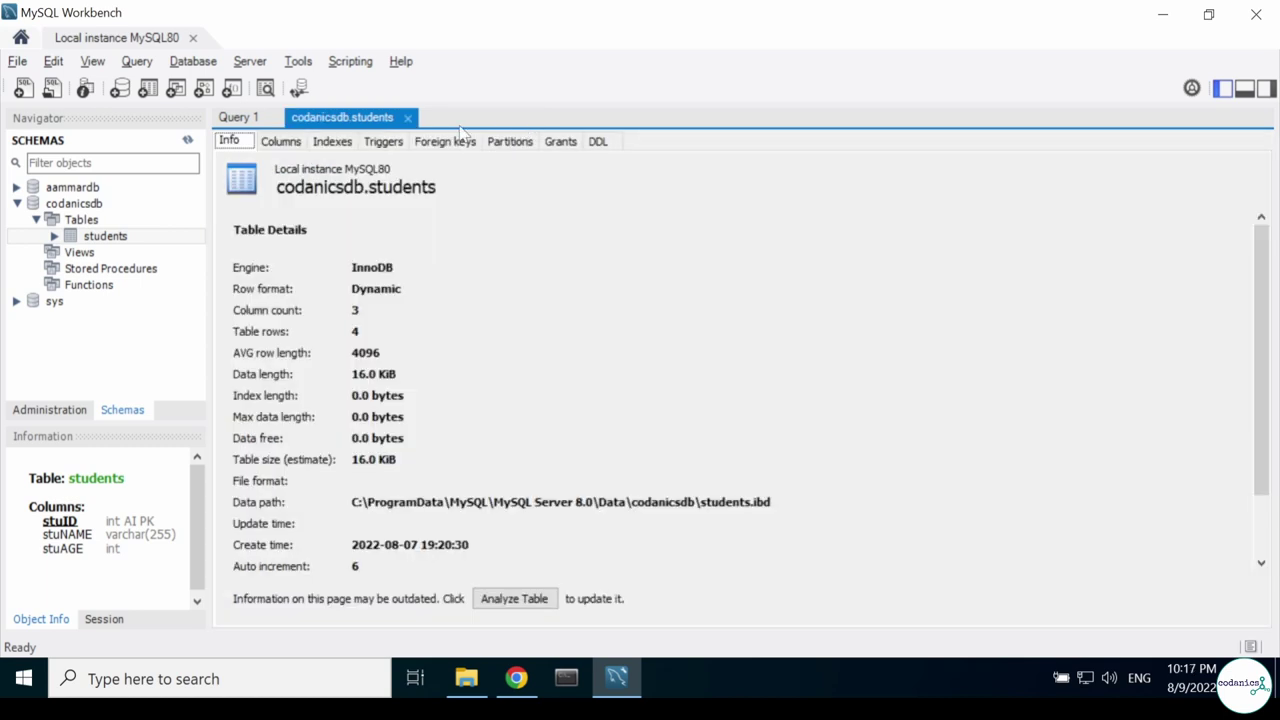
{"action": "left_click", "coordinate": [409, 118]}
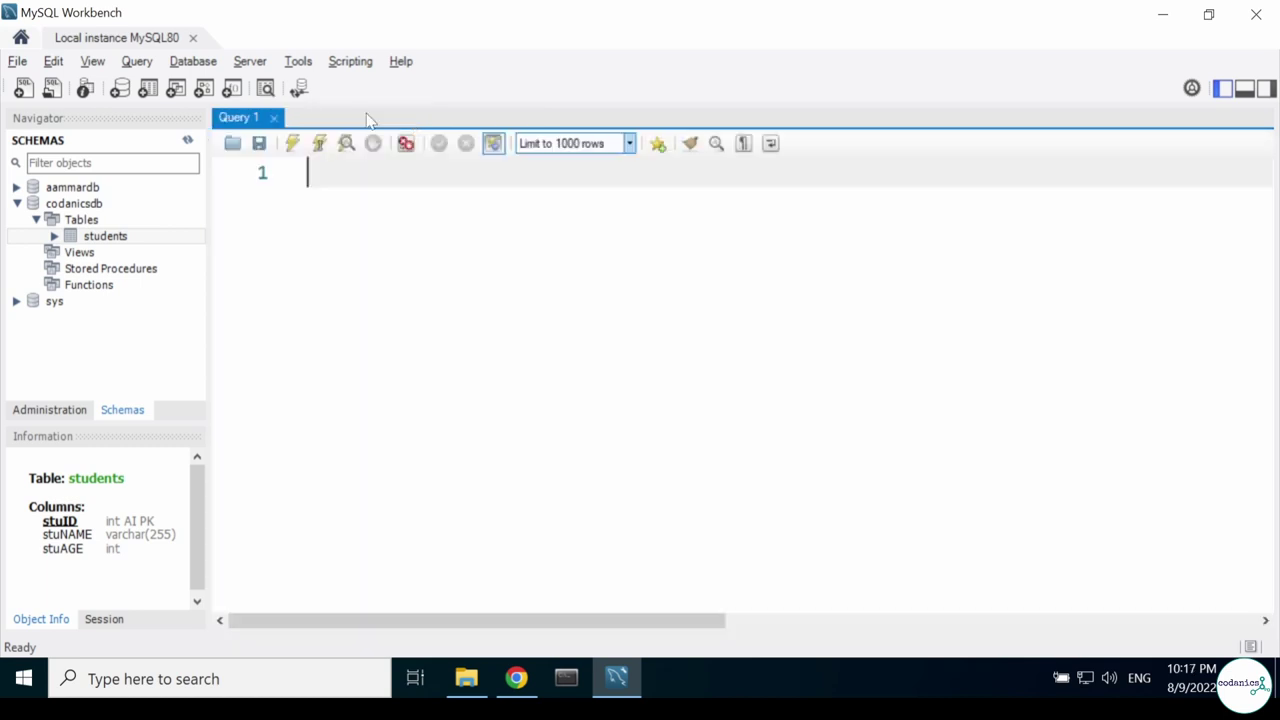
{"action": "left_click", "coordinate": [275, 118]}
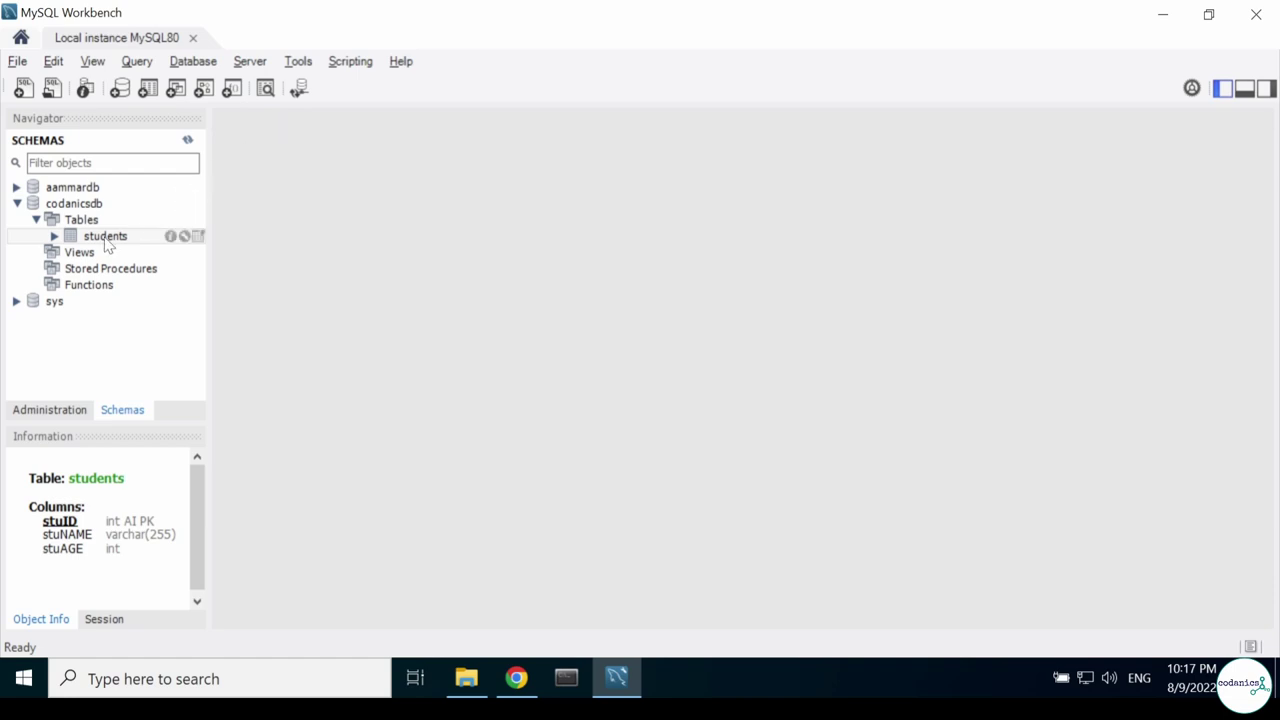
{"action": "left_click", "coordinate": [164, 238]}
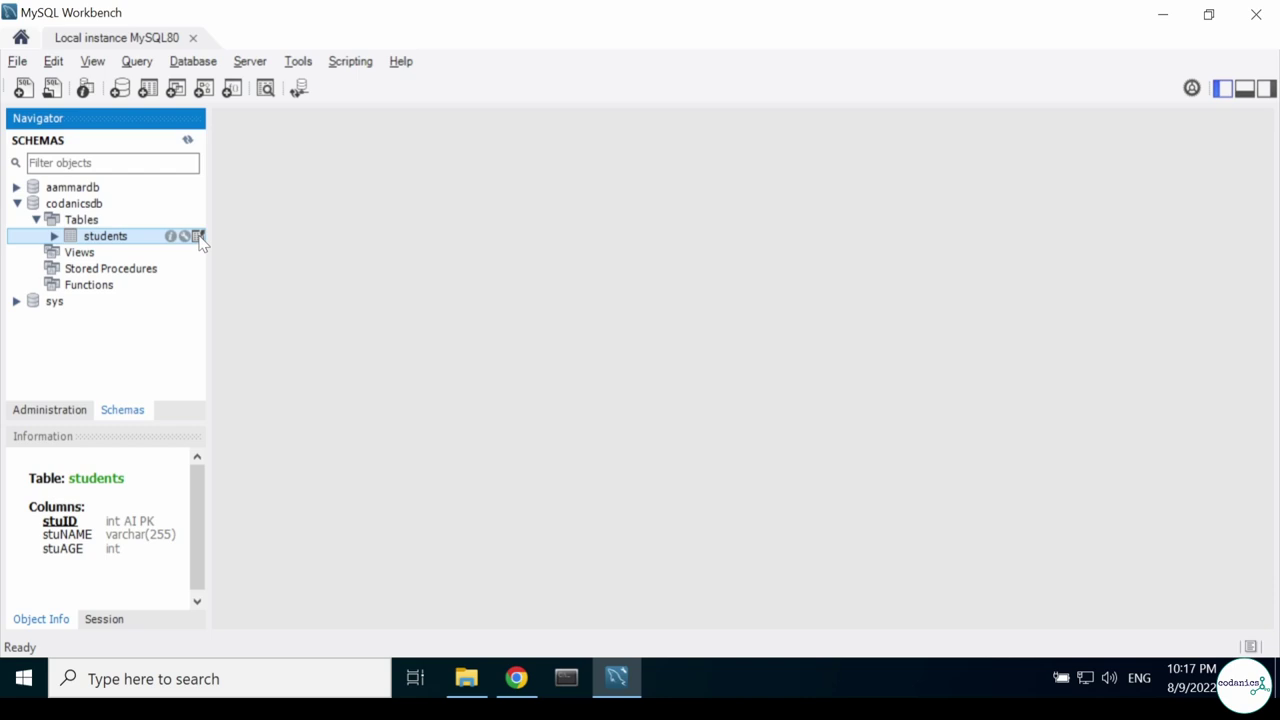
Open a SELECT query on students and resize the result grid to reveal the empty row.
{"action": "left_click", "coordinate": [197, 236]}
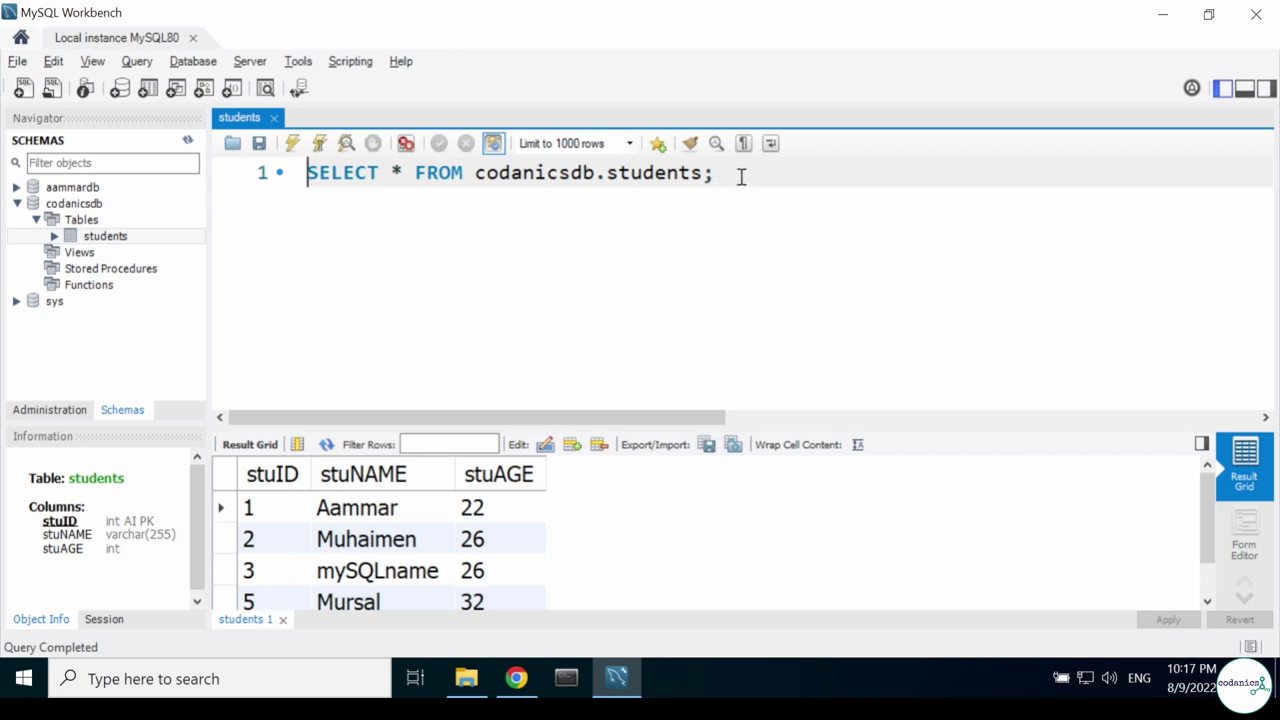
{"action": "left_click_drag", "start_coordinate": [734, 174], "coordinate": [290, 168]}
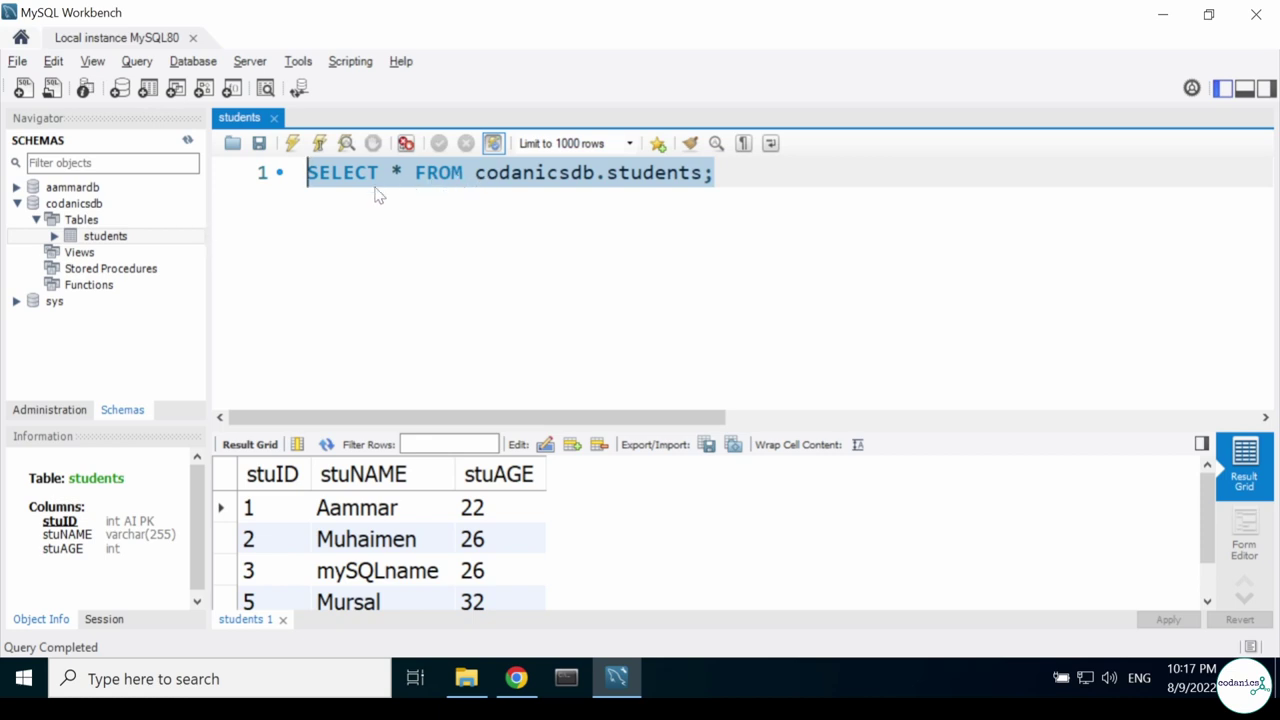
{"action": "left_click", "coordinate": [198, 237]}
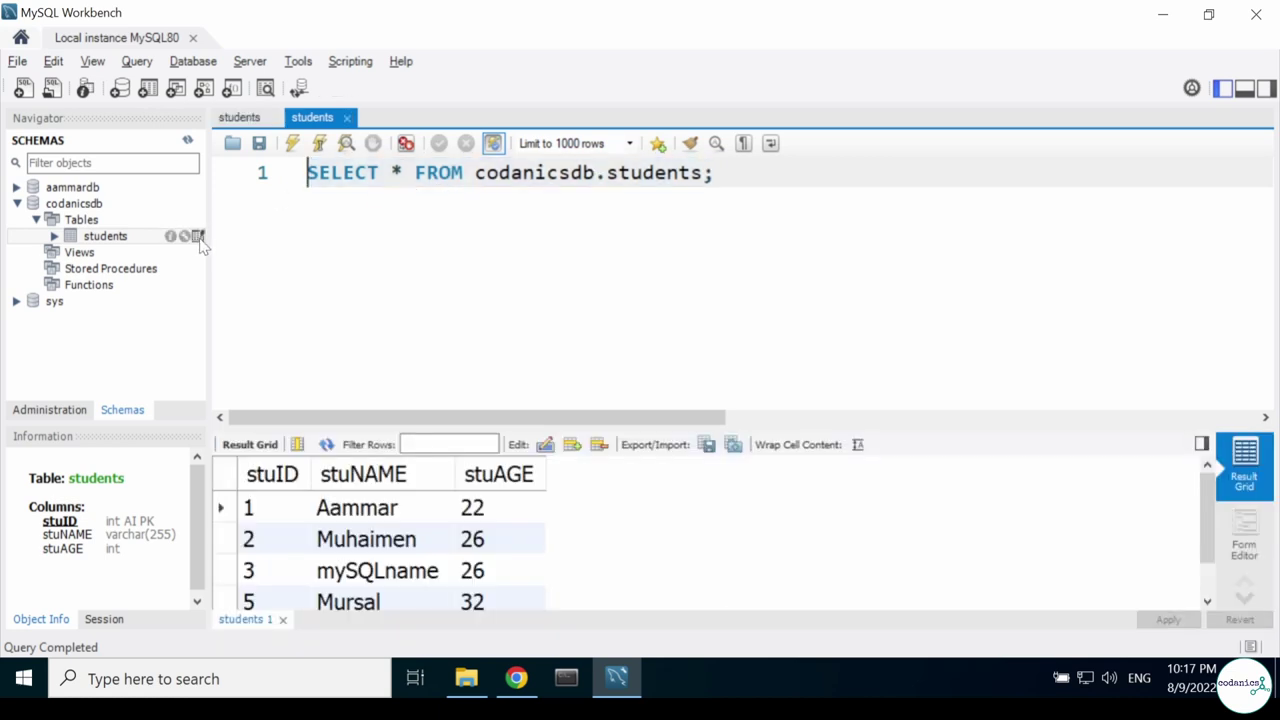
{"action": "left_click", "coordinate": [347, 119]}
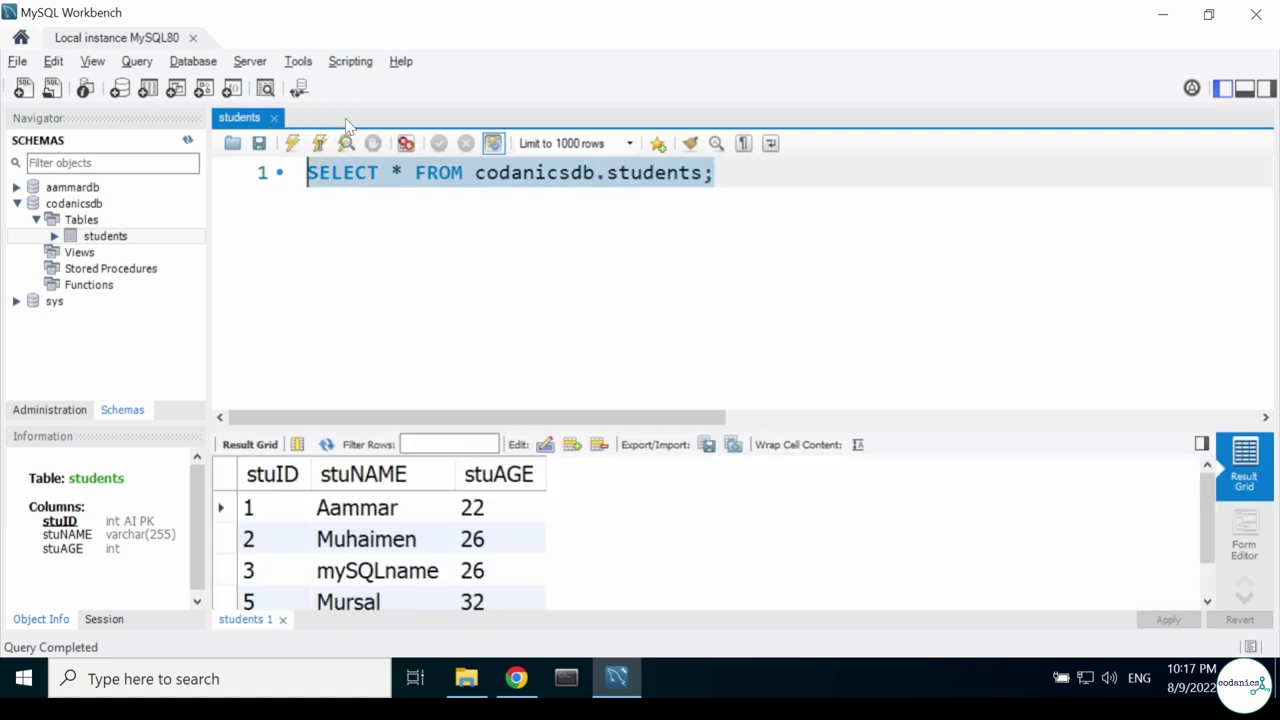
{"action": "left_click", "coordinate": [718, 175]}
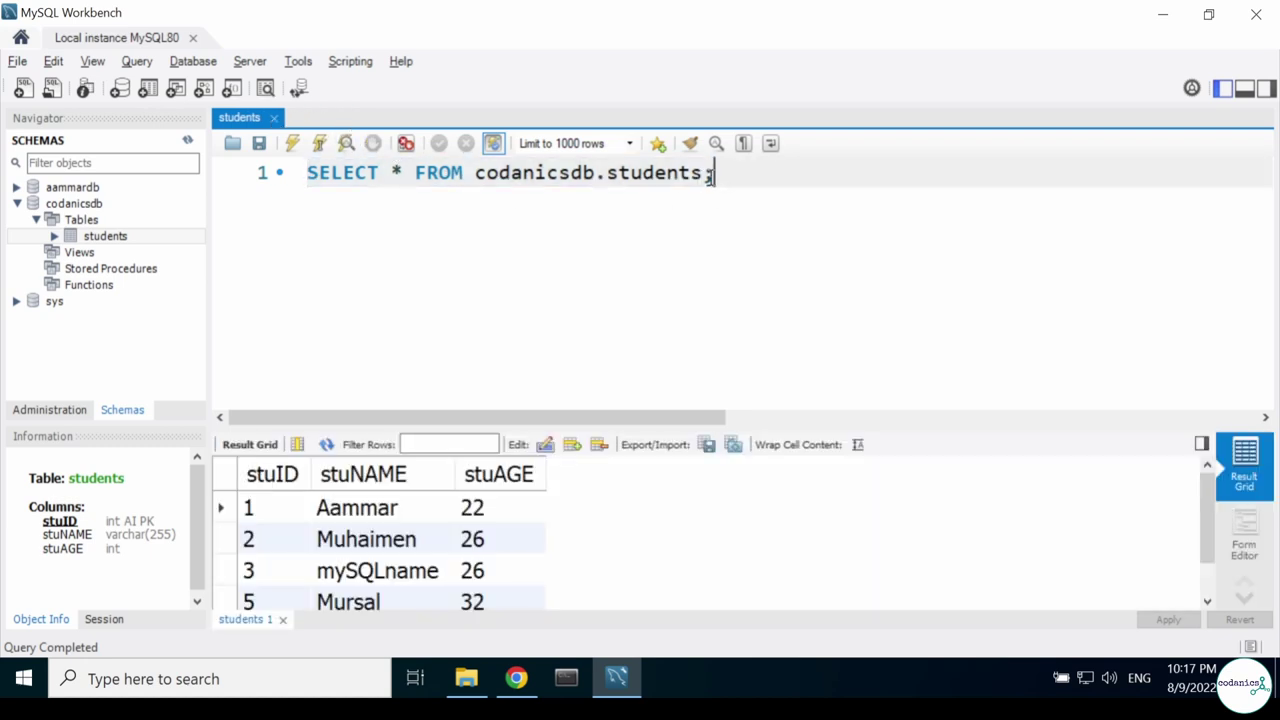
{"action": "scroll", "coordinate": [577, 534], "scroll_direction": "down", "scroll_amount": 1}
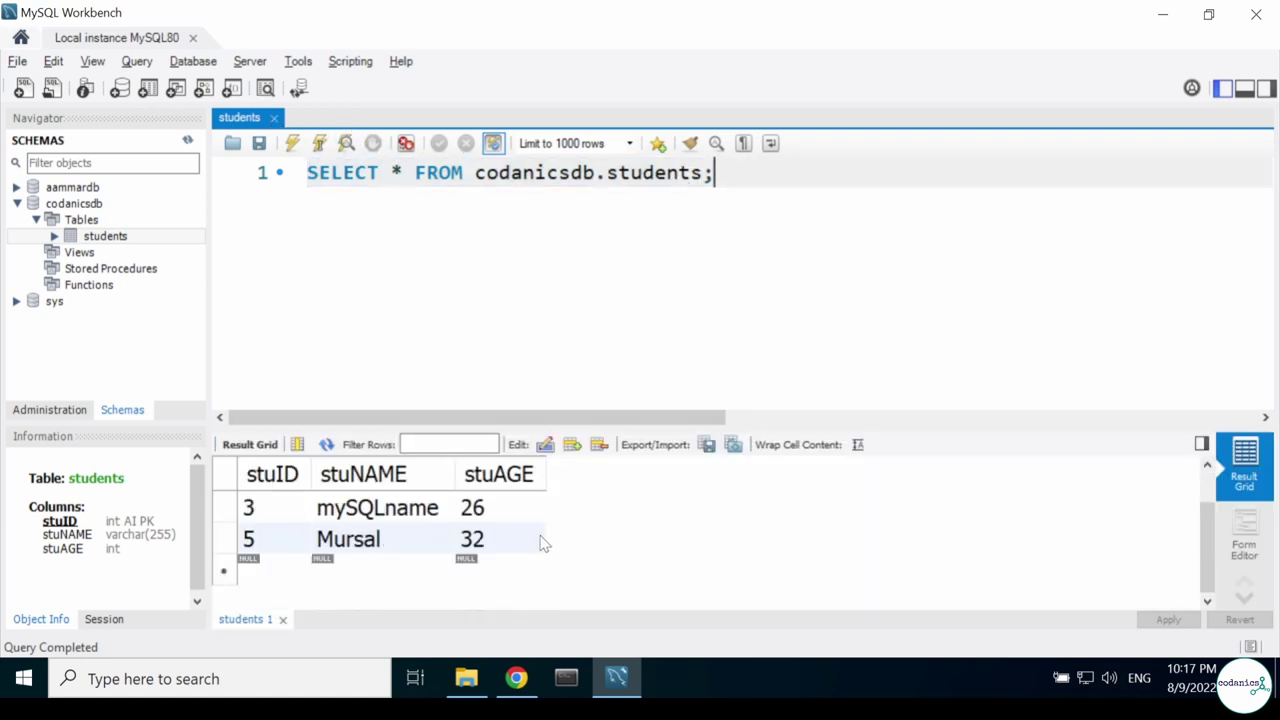
{"action": "scroll", "coordinate": [543, 537], "scroll_direction": "up", "scroll_amount": 1}
{"action": "left_click_drag", "start_coordinate": [617, 429], "coordinate": [631, 343]}
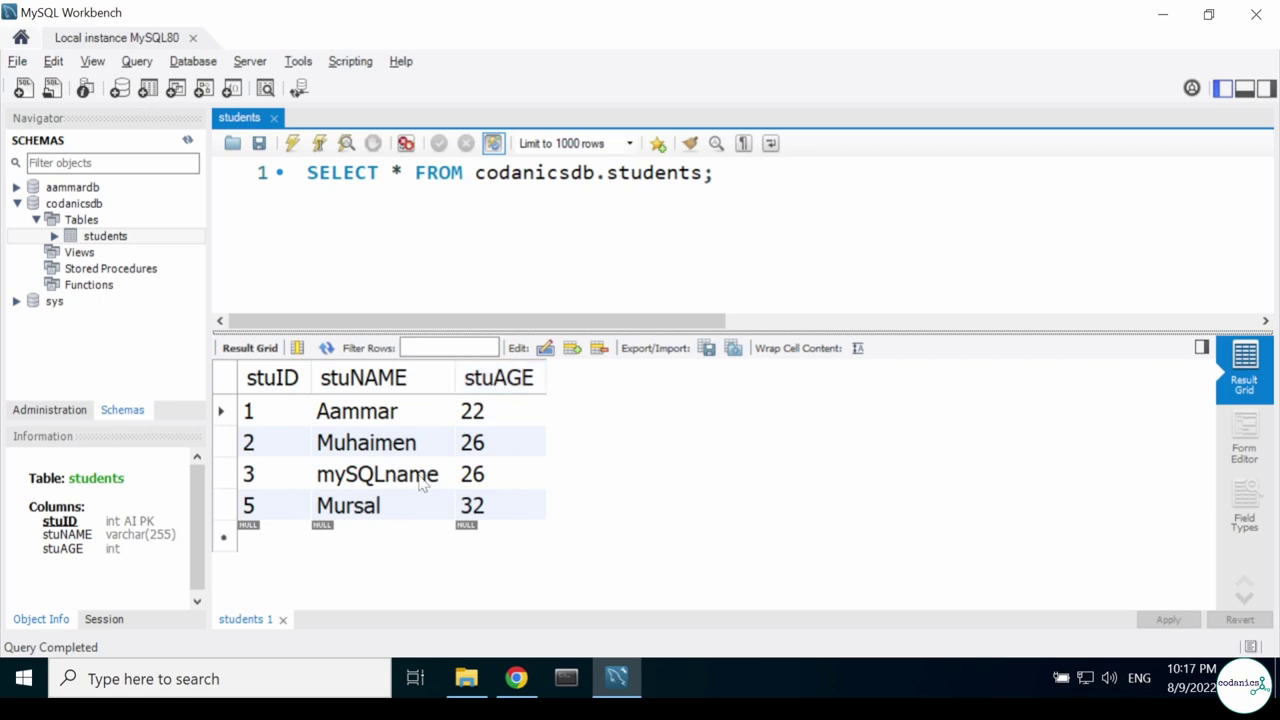
{"action": "left_click_drag", "start_coordinate": [586, 331], "coordinate": [576, 358]}
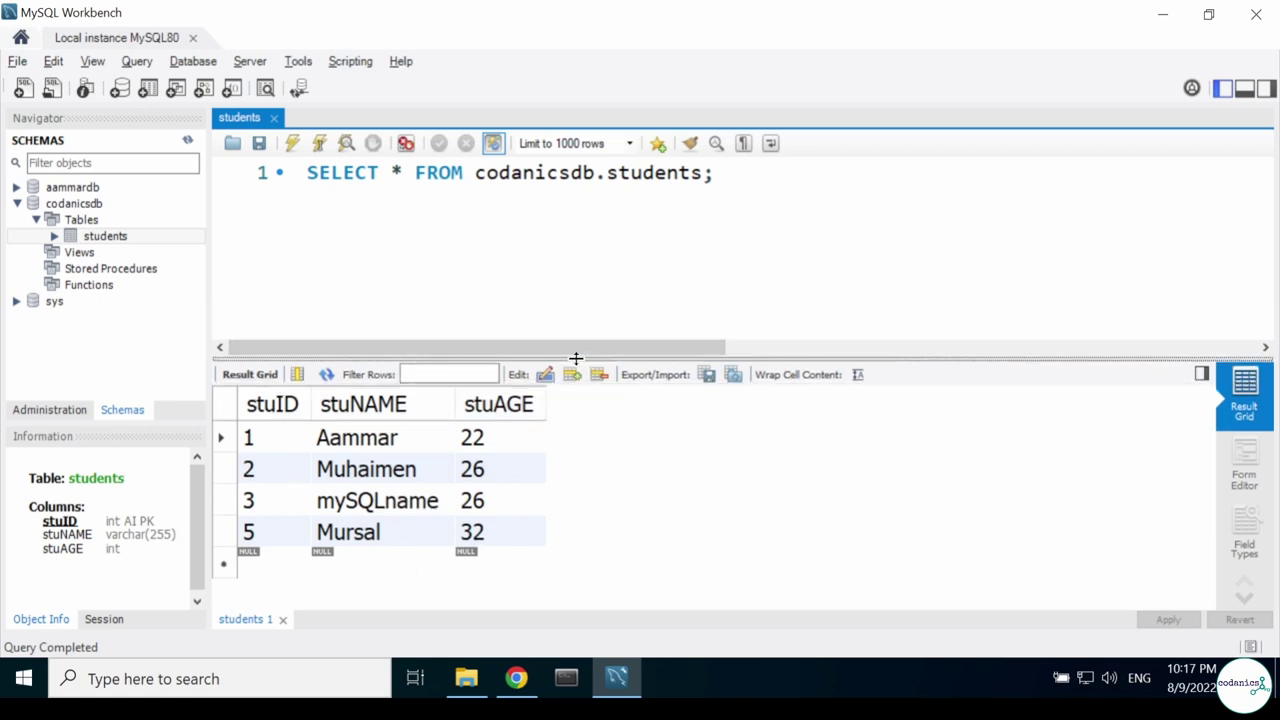
Add a row with a student name and stuAGE 23, applying the INSERT script.
{"action": "left_click", "coordinate": [276, 566]}
{"action": "left_click", "coordinate": [404, 570]}
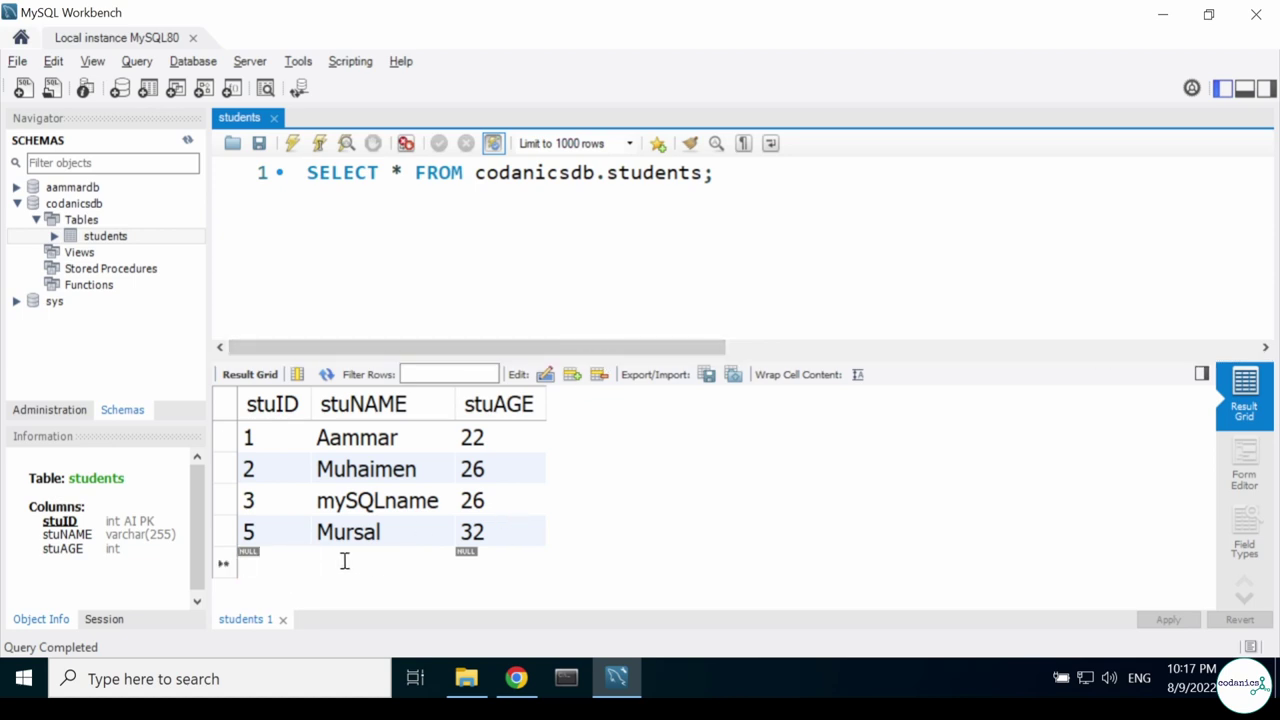
{"action": "type", "text": "Hamza"}
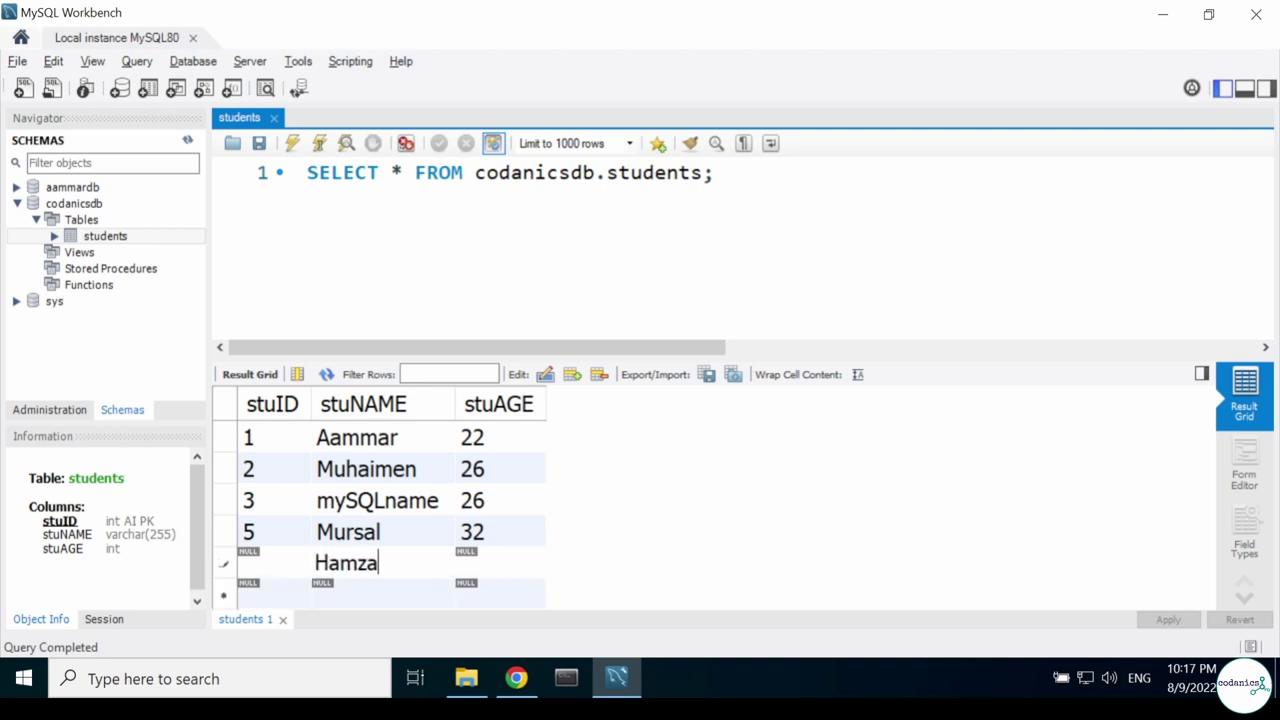
{"action": "key", "text": "Tab"}
{"action": "type", "text": "23"}
{"action": "left_click", "coordinate": [1168, 619]}
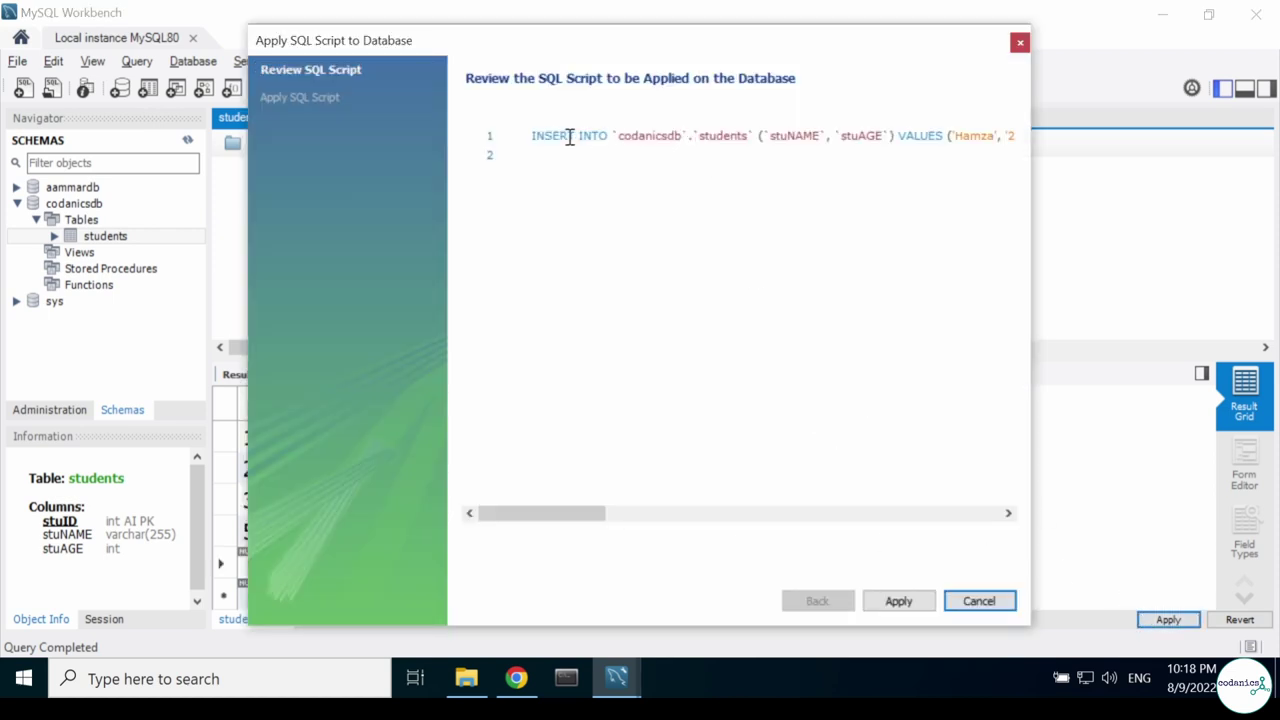
{"action": "left_click_drag", "start_coordinate": [533, 133], "coordinate": [893, 140]}
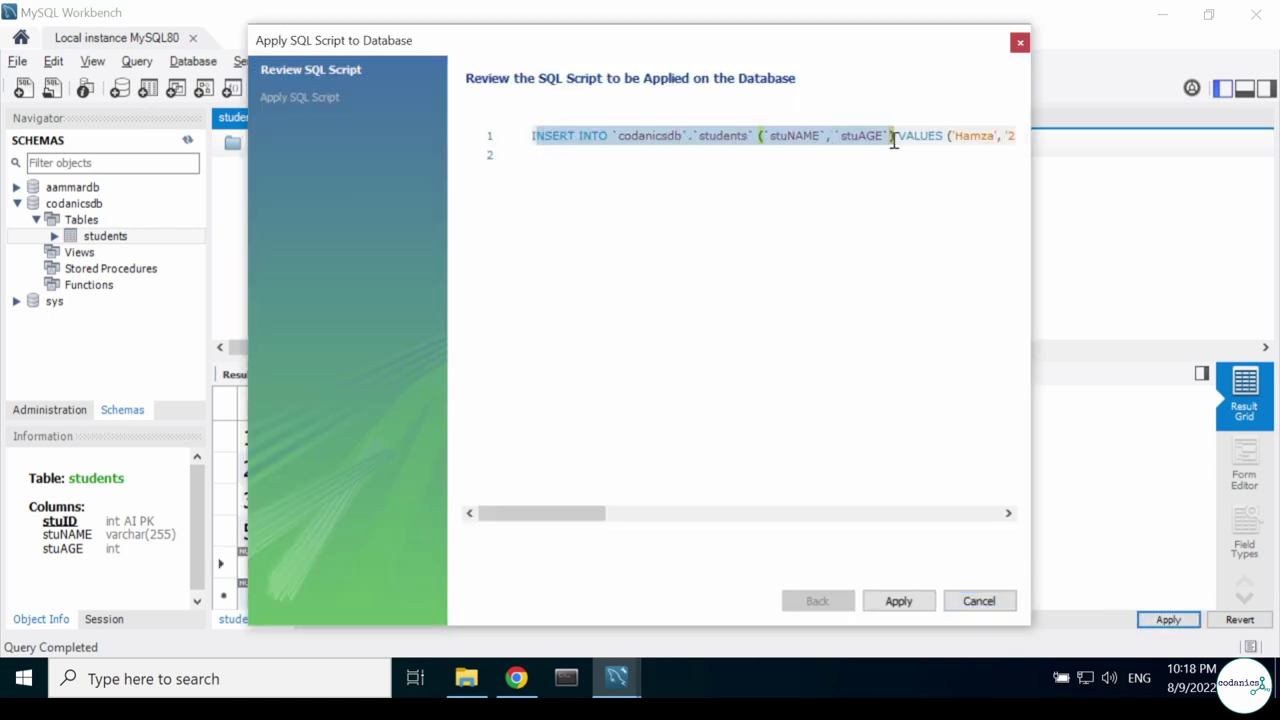
{"action": "left_click", "coordinate": [897, 601]}
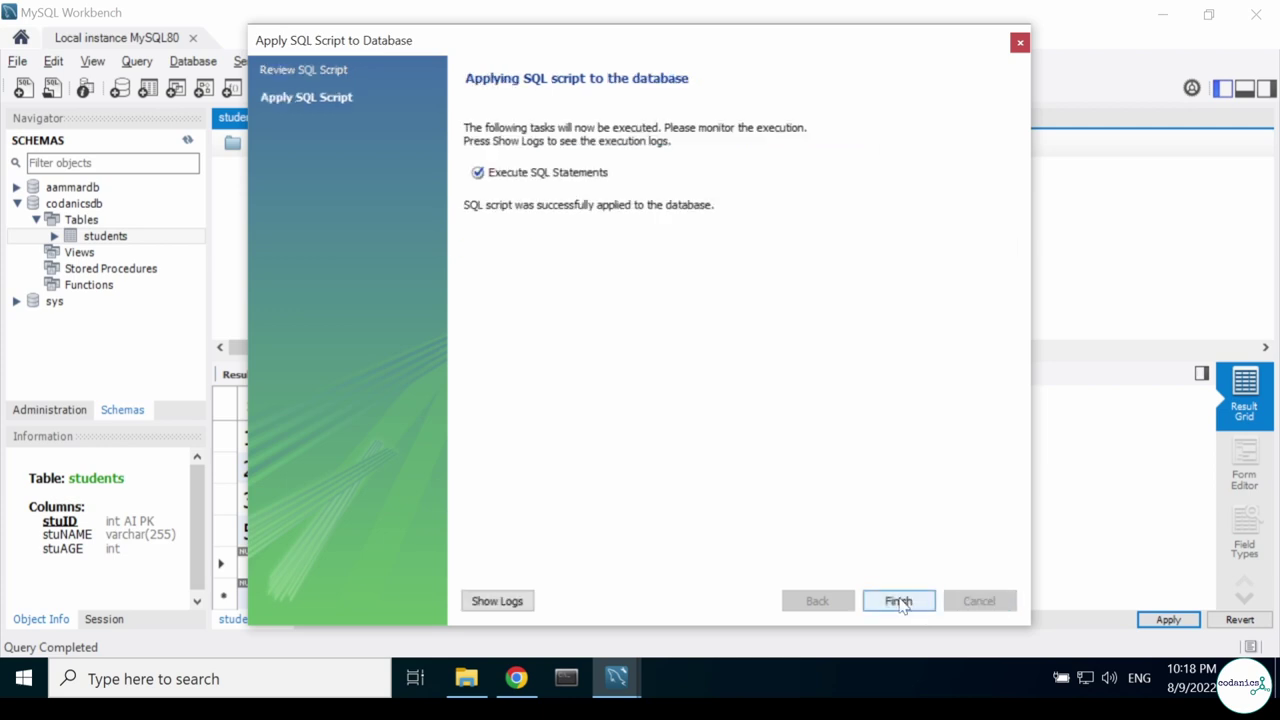
{"action": "left_click", "coordinate": [897, 601]}
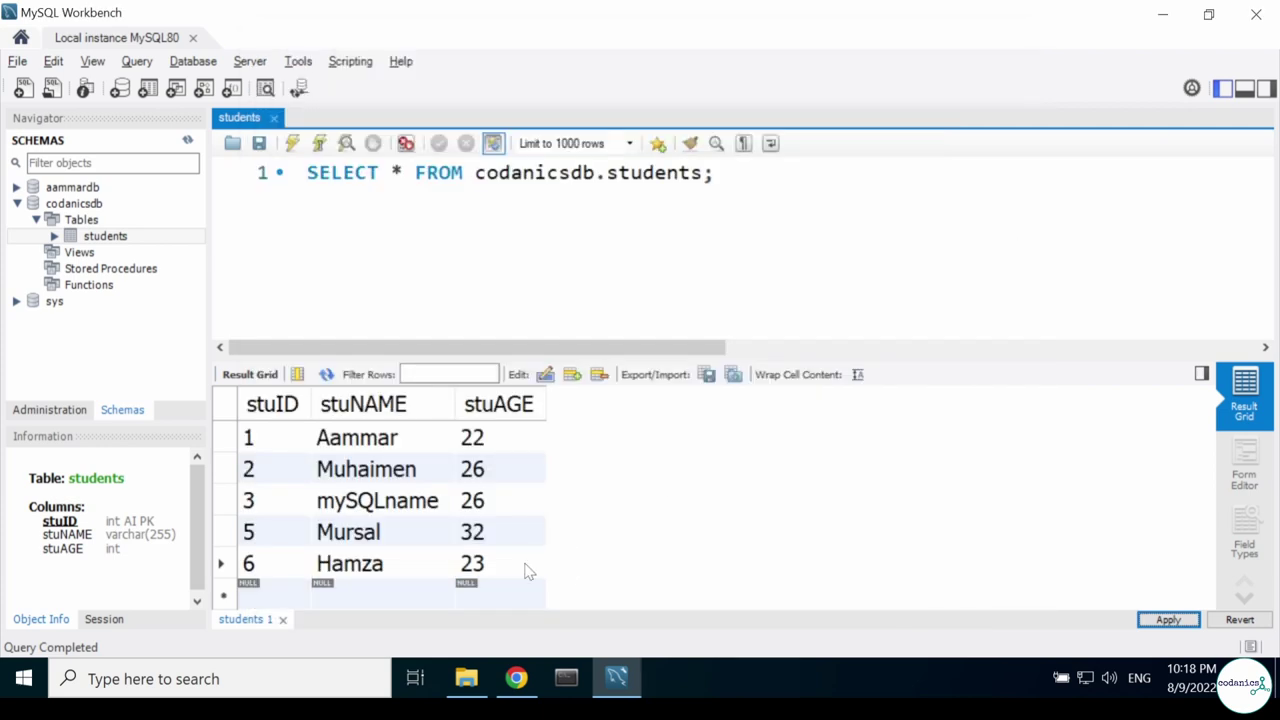
Try editing the empty row's stuNAME, stuAGE and stuID cells.
{"action": "left_click", "coordinate": [768, 170]}
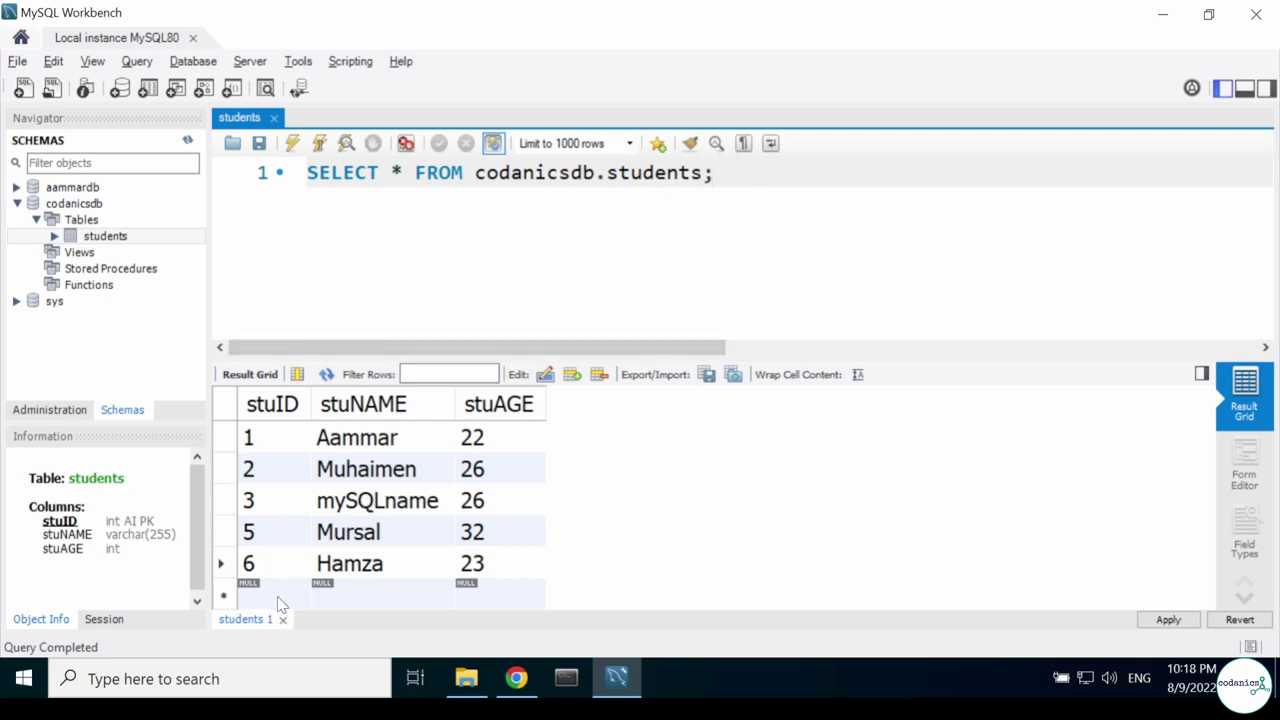
{"action": "double_click", "coordinate": [330, 595]}
{"action": "key", "text": "Tab"}
{"action": "key", "text": "shift+Tab"}
{"action": "key", "text": "shift+Tab"}
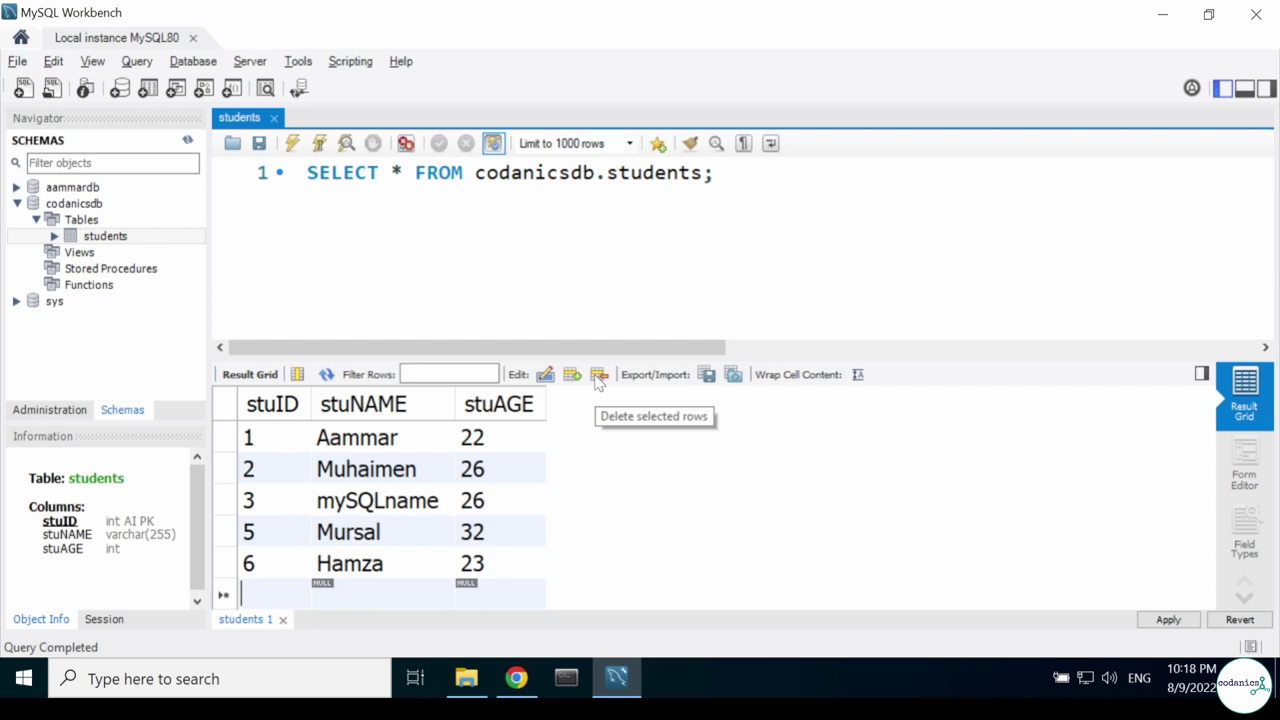
{"action": "left_click", "coordinate": [515, 594]}
Select row 6 and delete it, then insert a new empty row.
{"action": "left_click", "coordinate": [248, 564]}
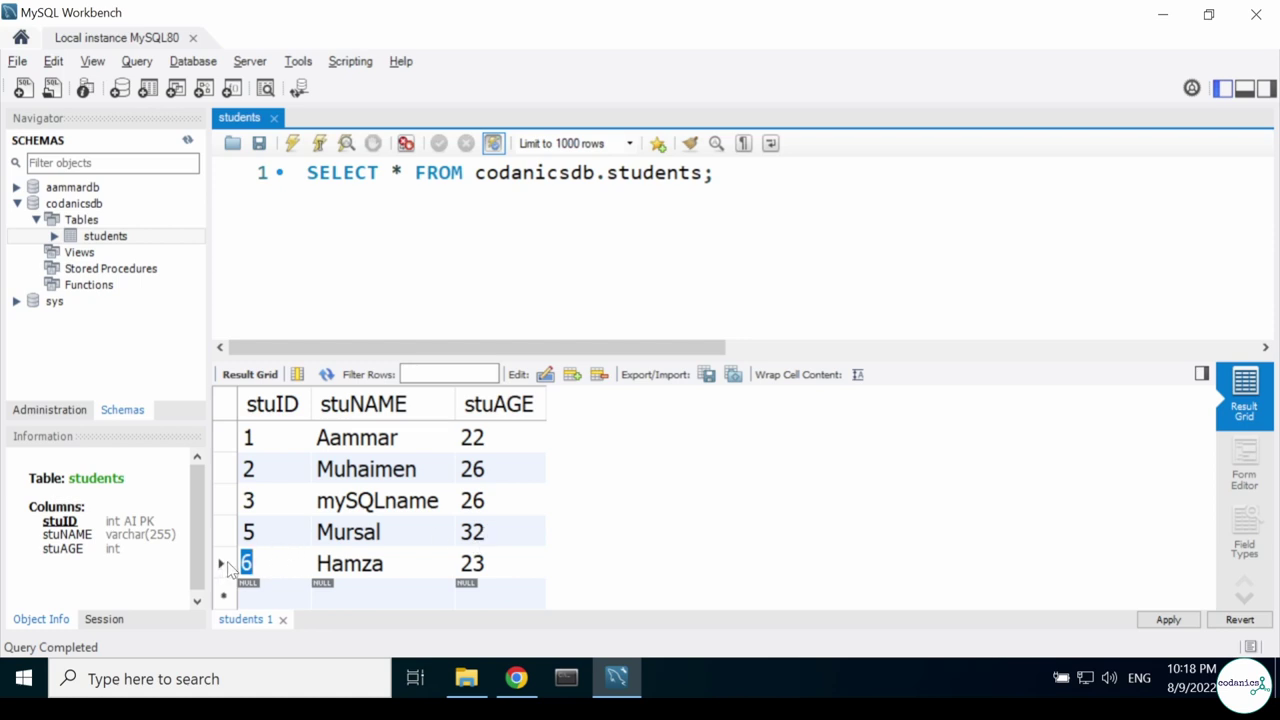
{"action": "left_click", "coordinate": [226, 565]}
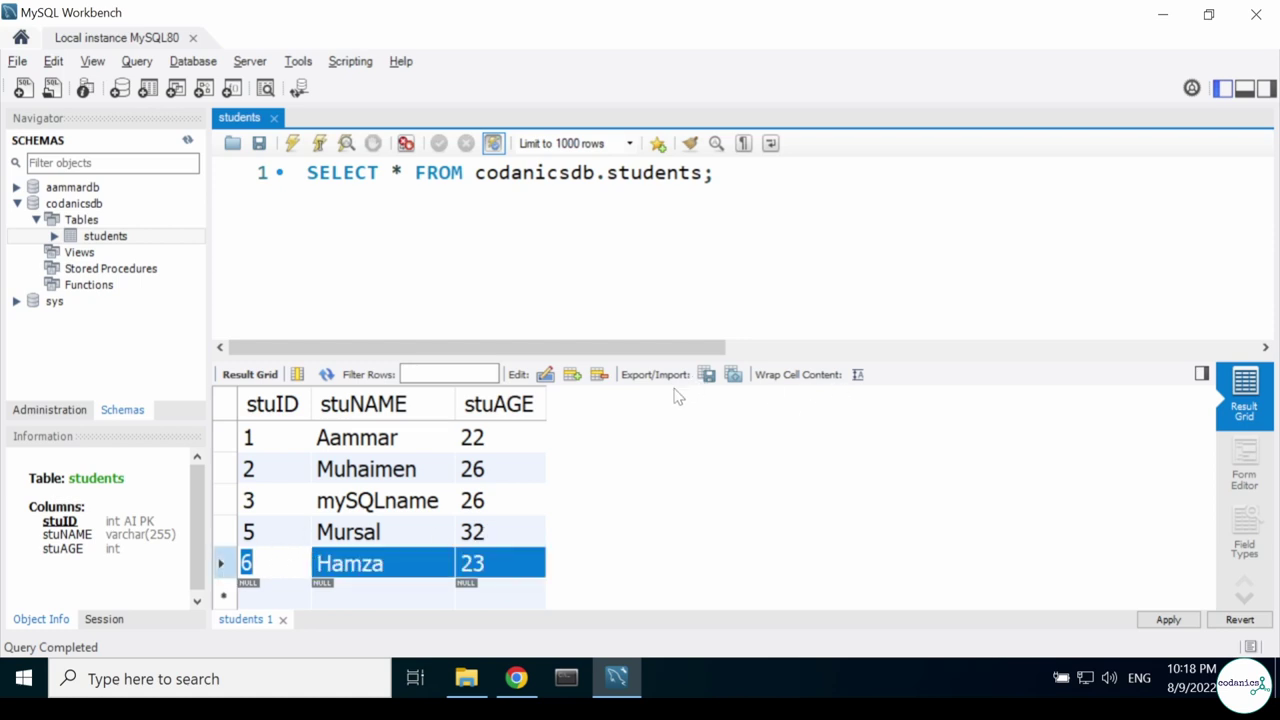
{"action": "left_click", "coordinate": [600, 378]}
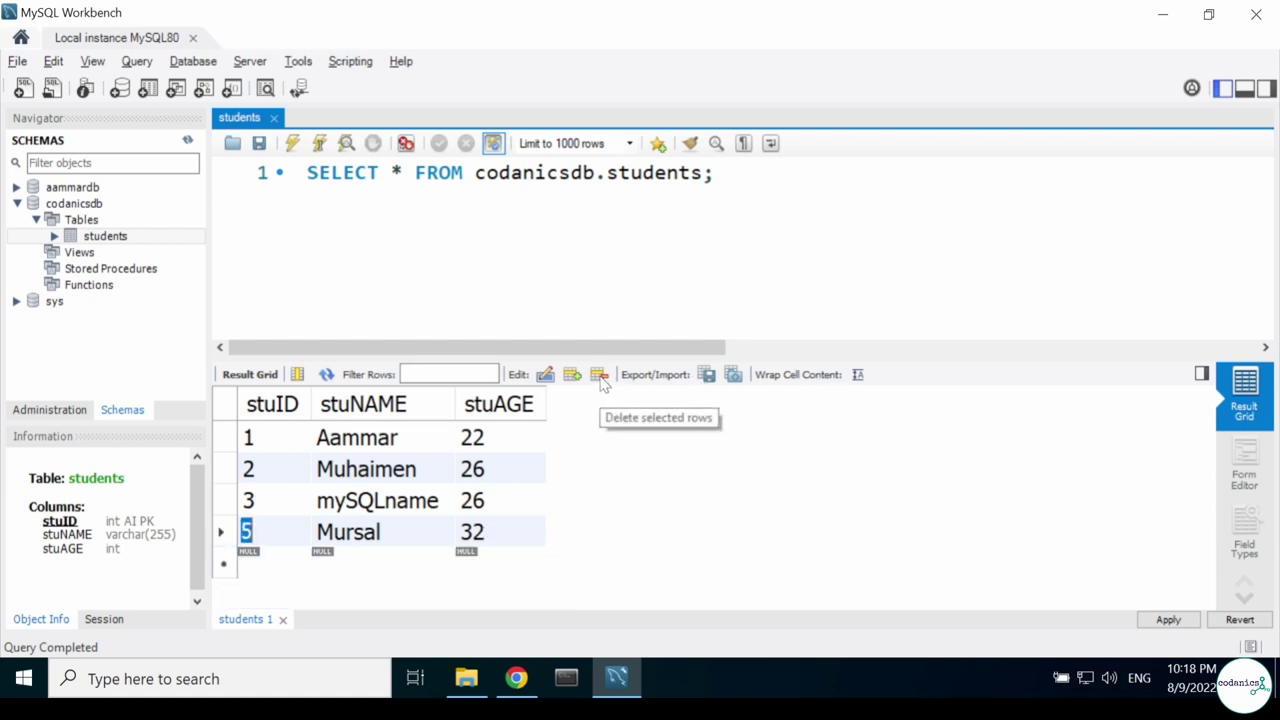
{"action": "left_click", "coordinate": [572, 376]}
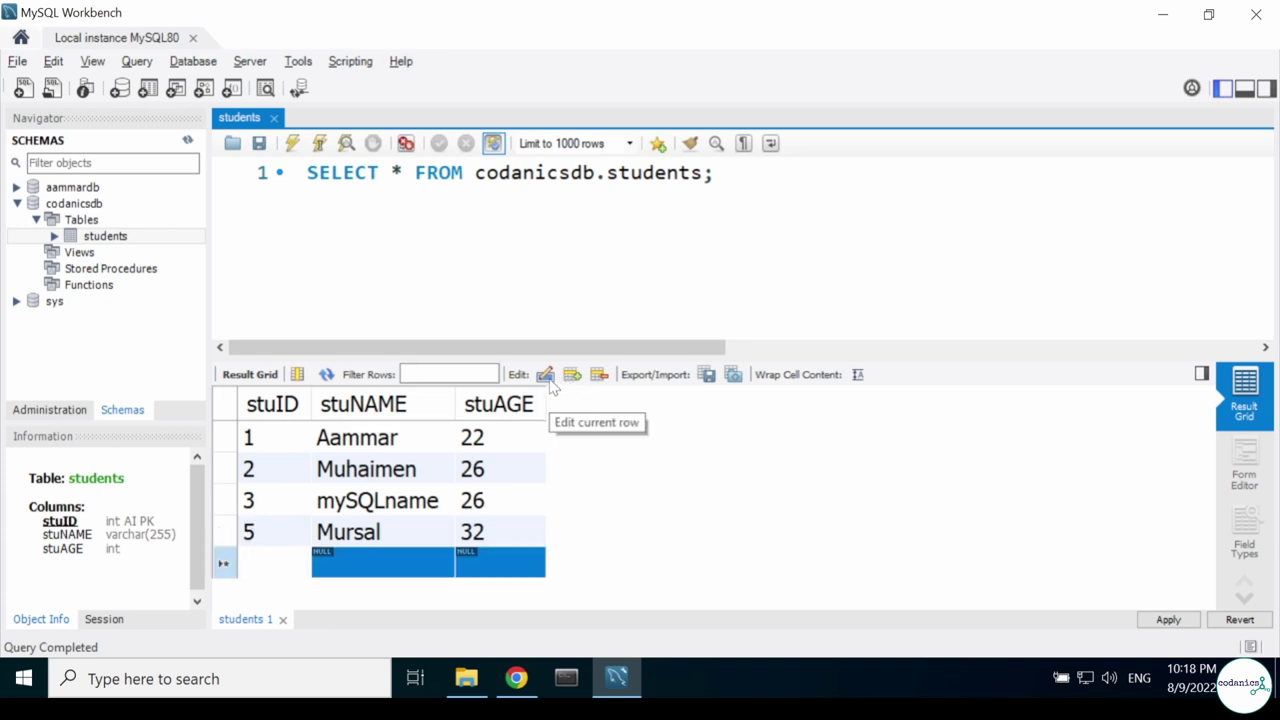
{"action": "left_click", "coordinate": [430, 376]}
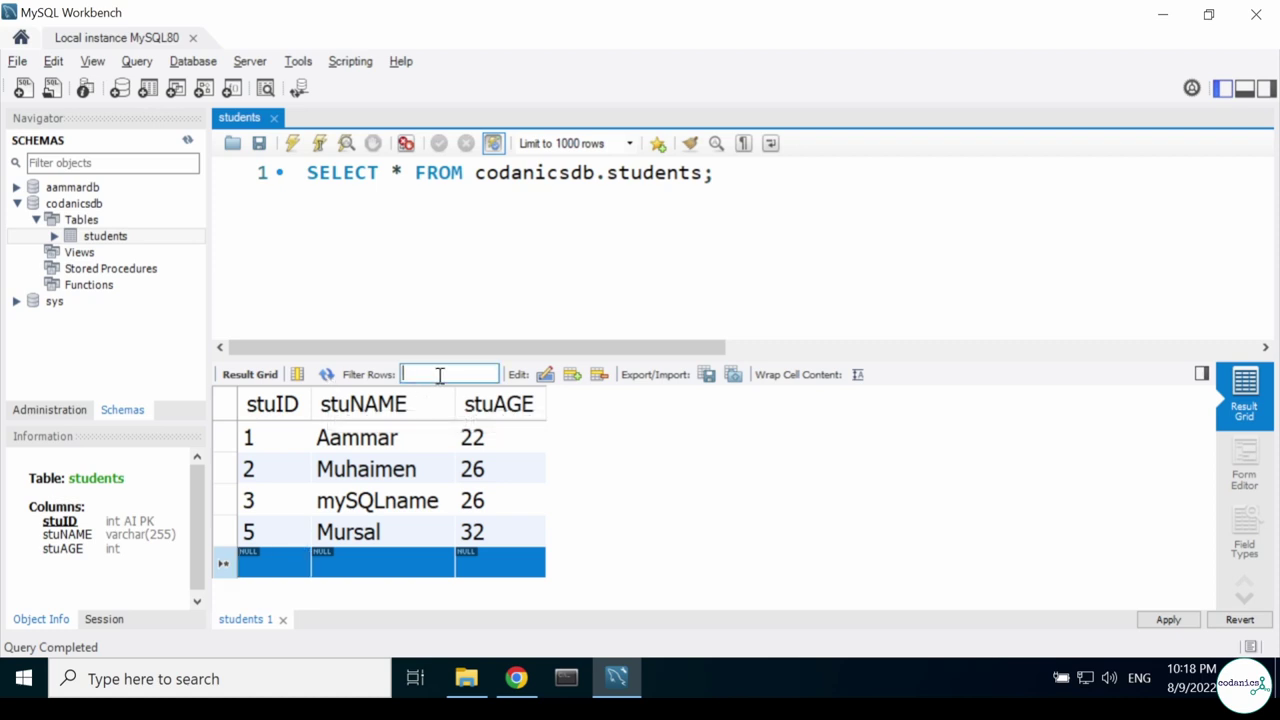
{"action": "type", "text": "4"}
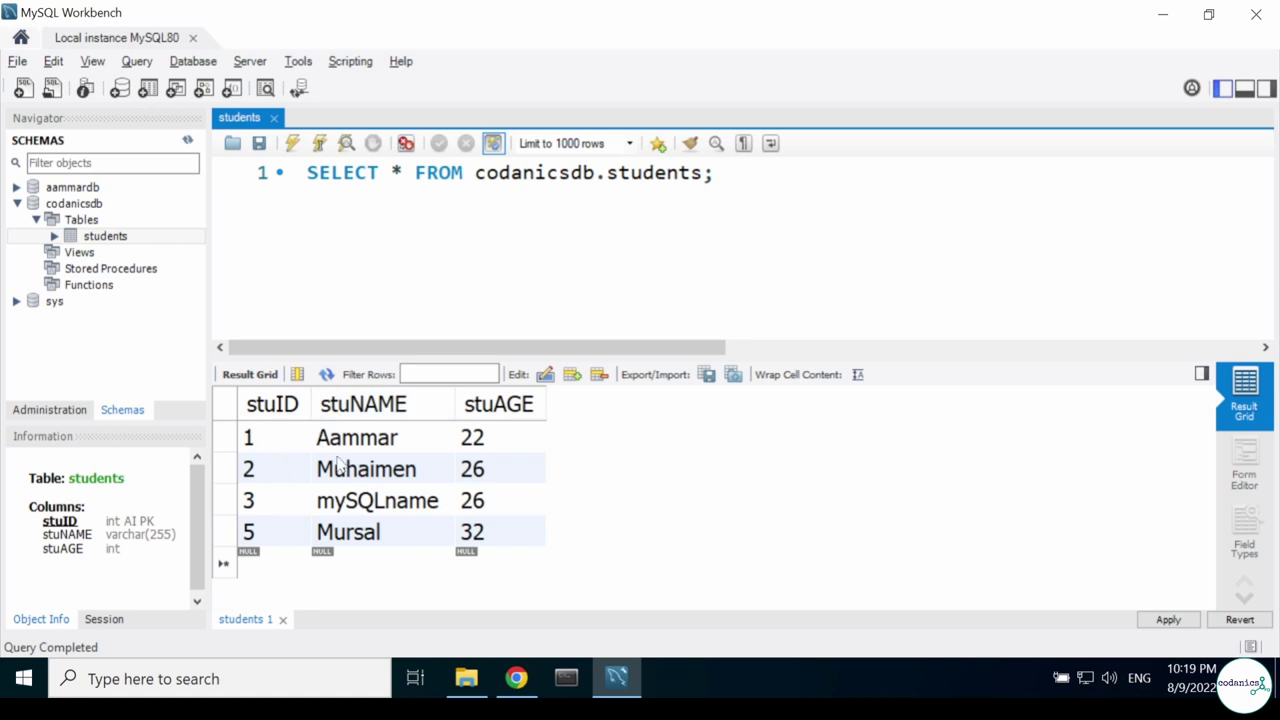
Export the result grid as CSV to students.csv in the sql folder.
{"action": "left_click", "coordinate": [710, 378]}
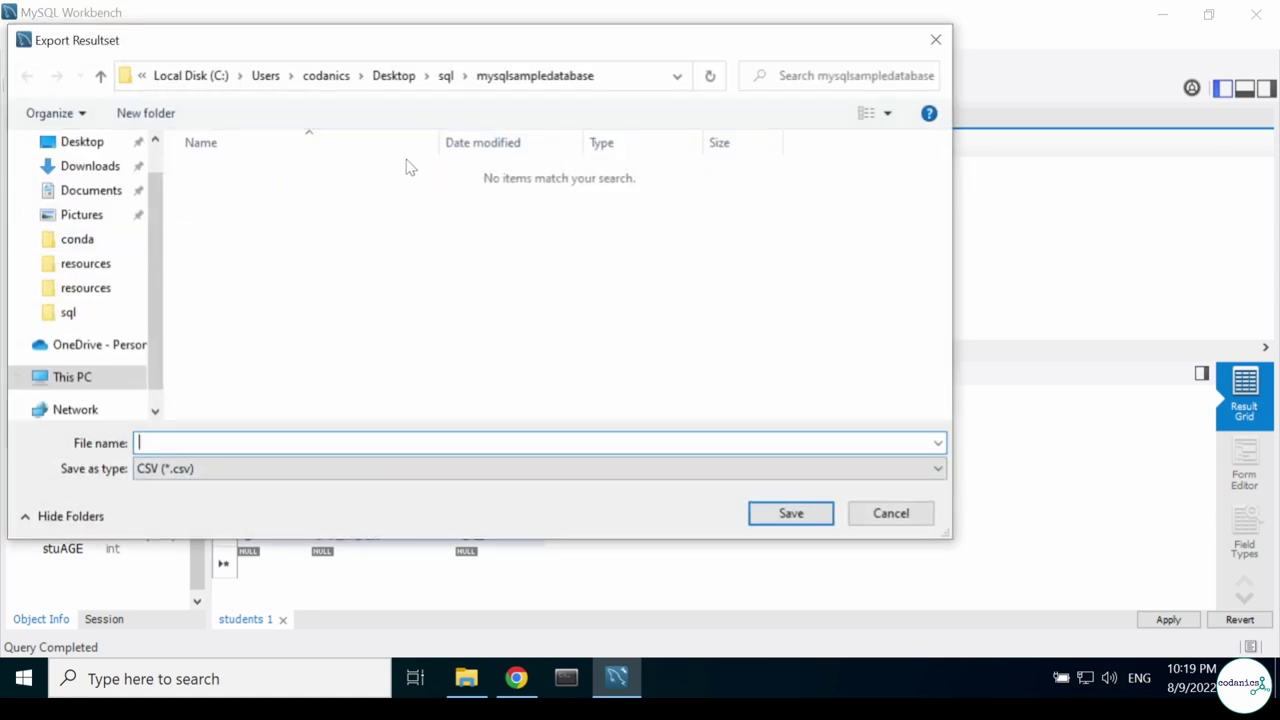
{"action": "left_click", "coordinate": [446, 78]}
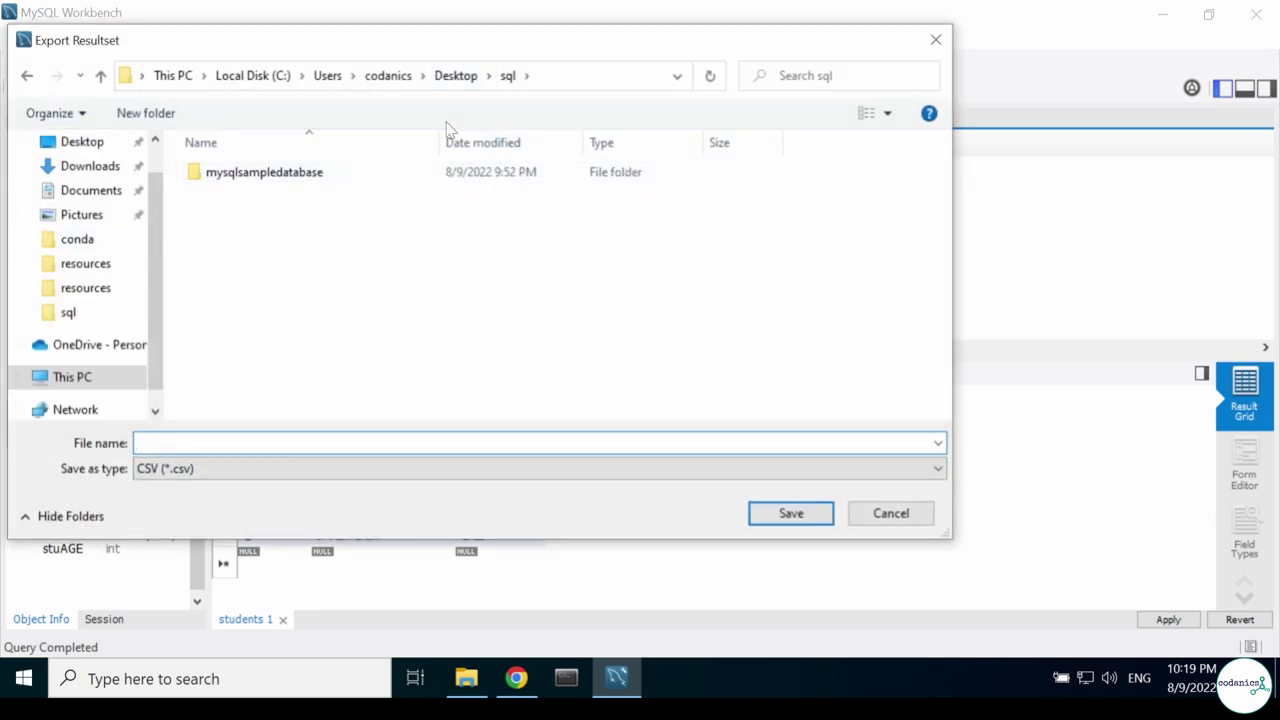
{"action": "left_click", "coordinate": [218, 470]}
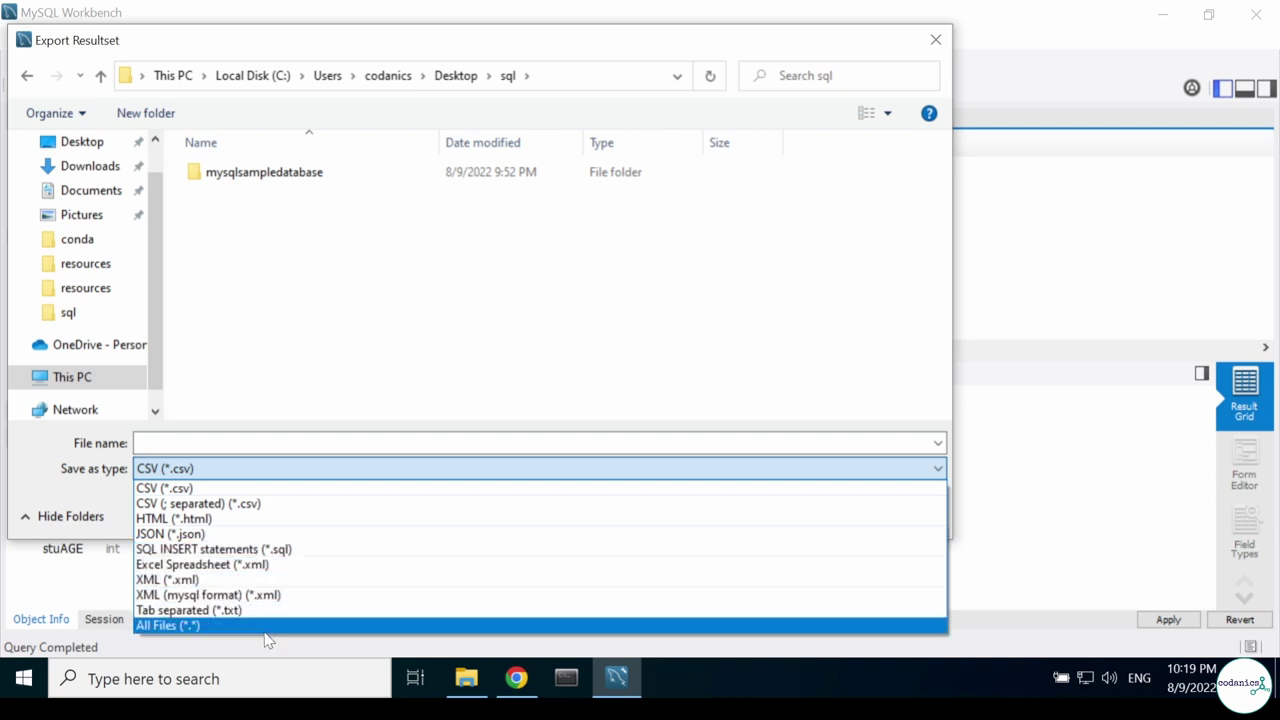
{"action": "left_click", "coordinate": [185, 490]}
{"action": "left_click", "coordinate": [194, 443]}
{"action": "type", "text": "students"}
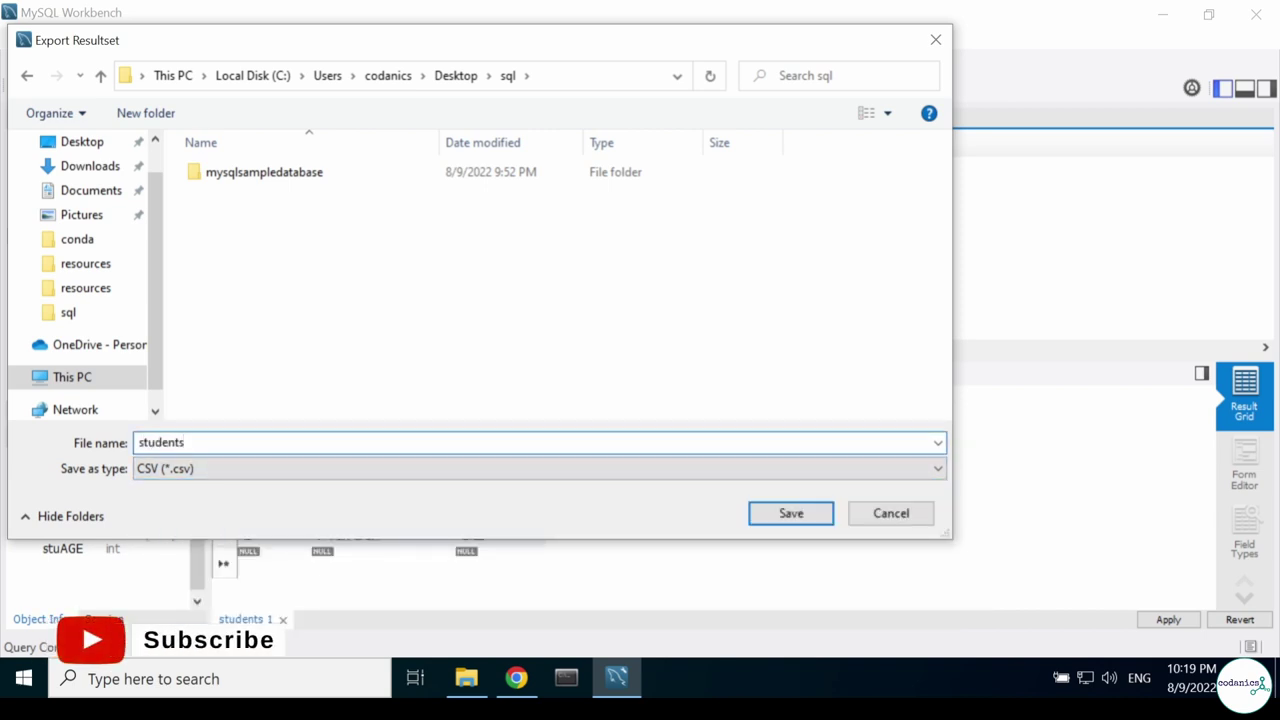
{"action": "left_click", "coordinate": [791, 513]}
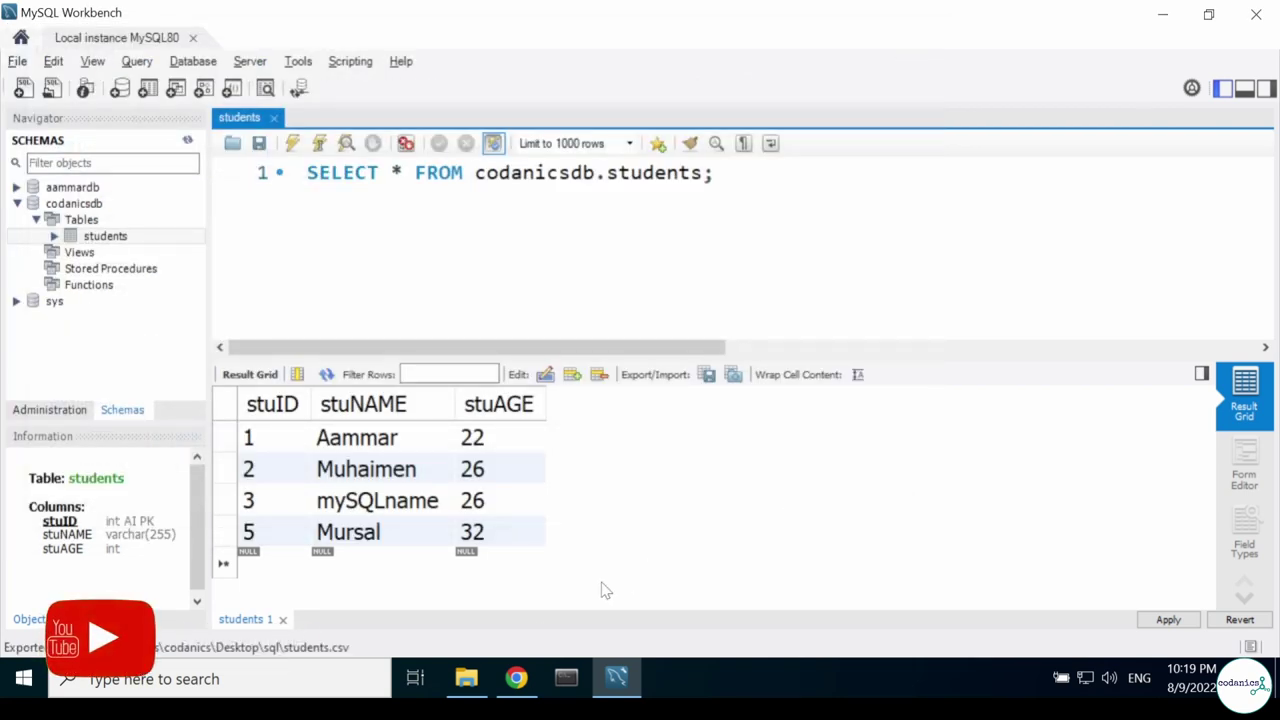
Open students.csv in Excel from File Explorer to check it, then return to Workbench.
{"action": "left_click", "coordinate": [466, 678]}
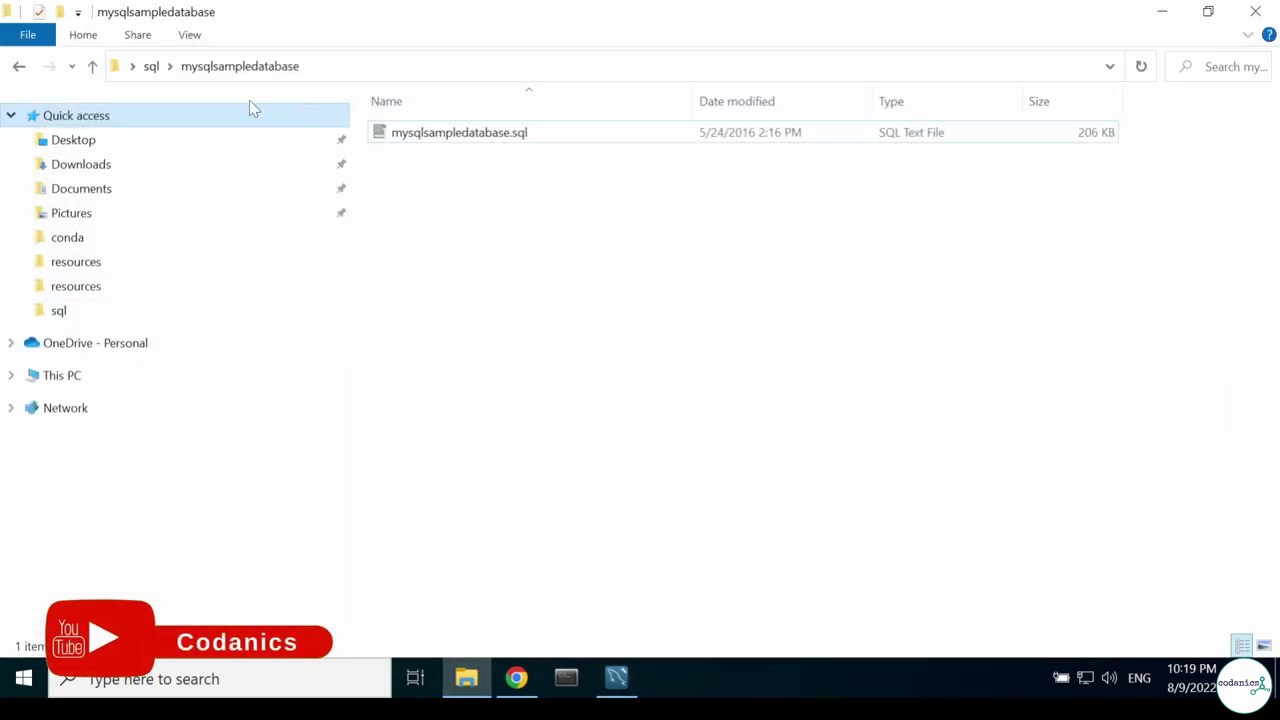
{"action": "left_click", "coordinate": [151, 66]}
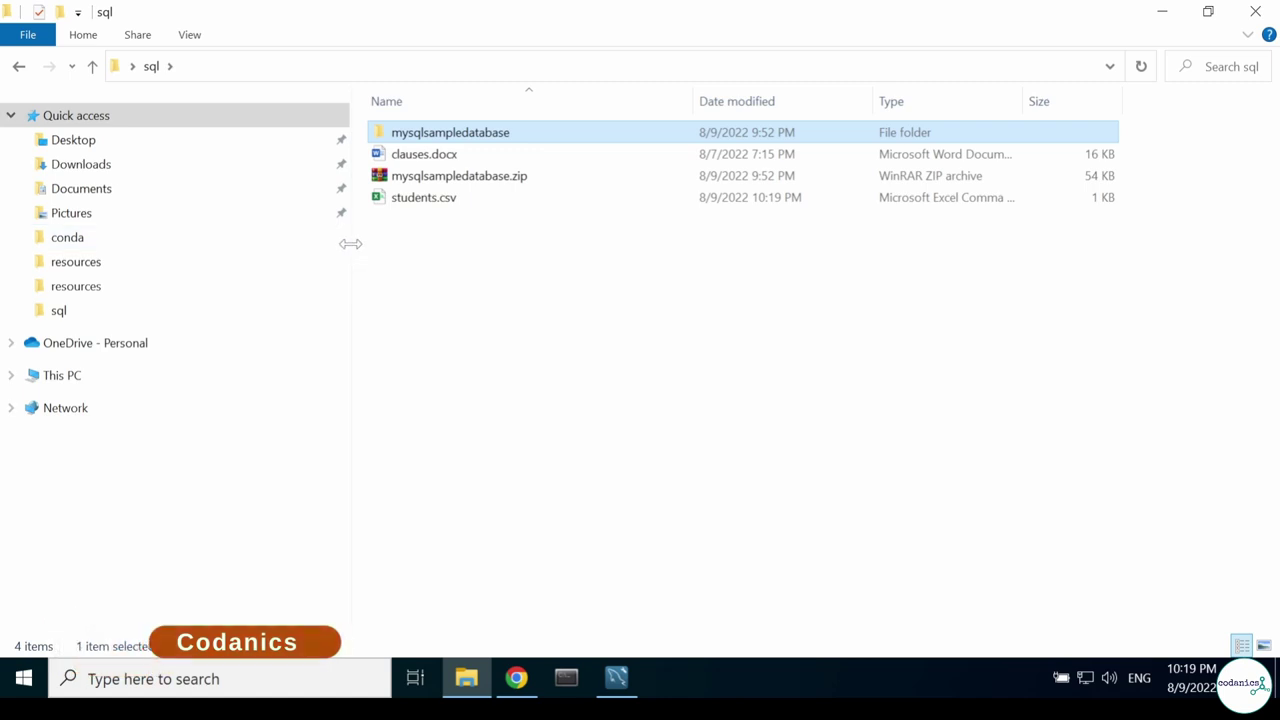
{"action": "left_click_drag", "start_coordinate": [350, 243], "coordinate": [120, 231]}
{"action": "left_click", "coordinate": [186, 200]}
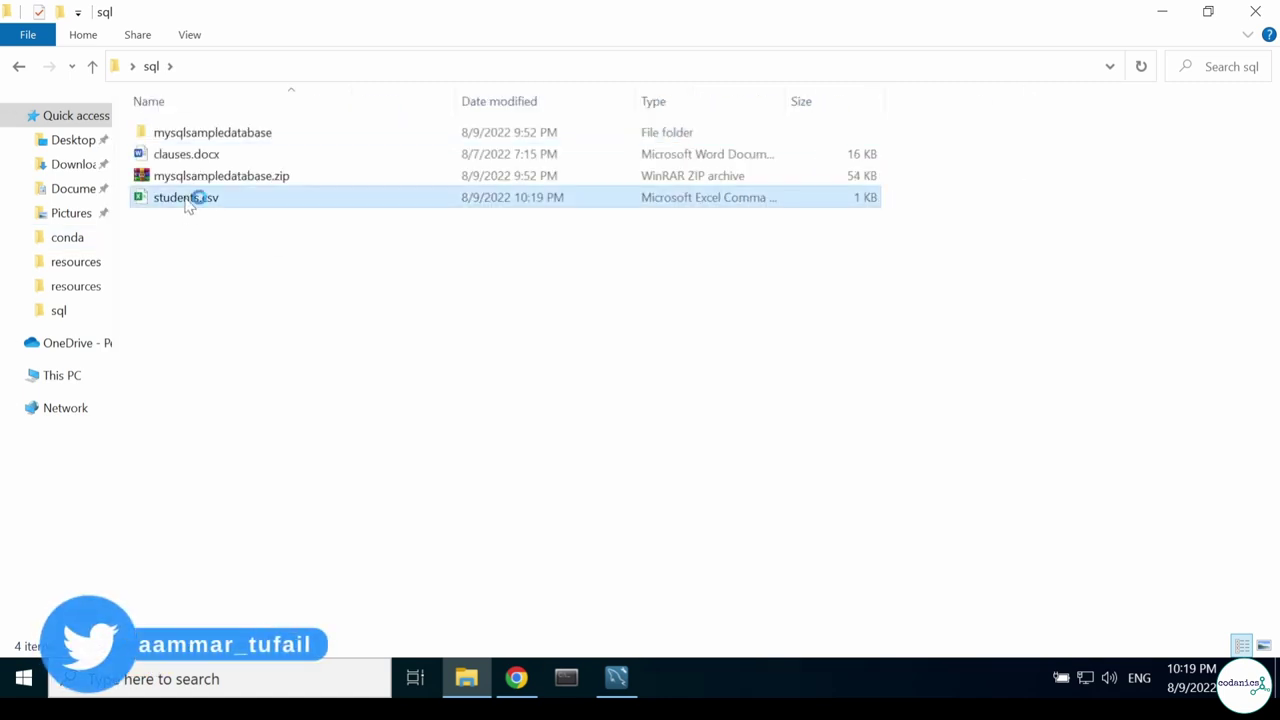
{"action": "double_click", "coordinate": [186, 200]}
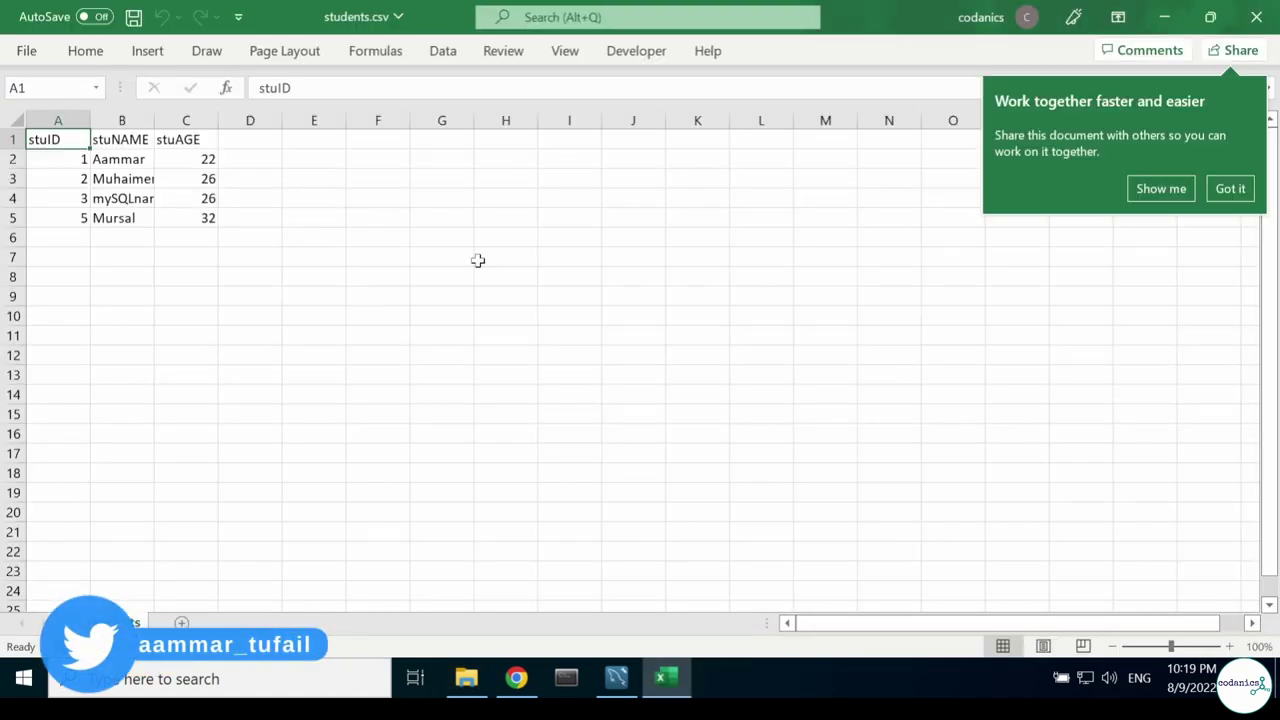
{"action": "left_click", "coordinate": [1238, 192]}
{"action": "left_click", "coordinate": [1256, 17]}
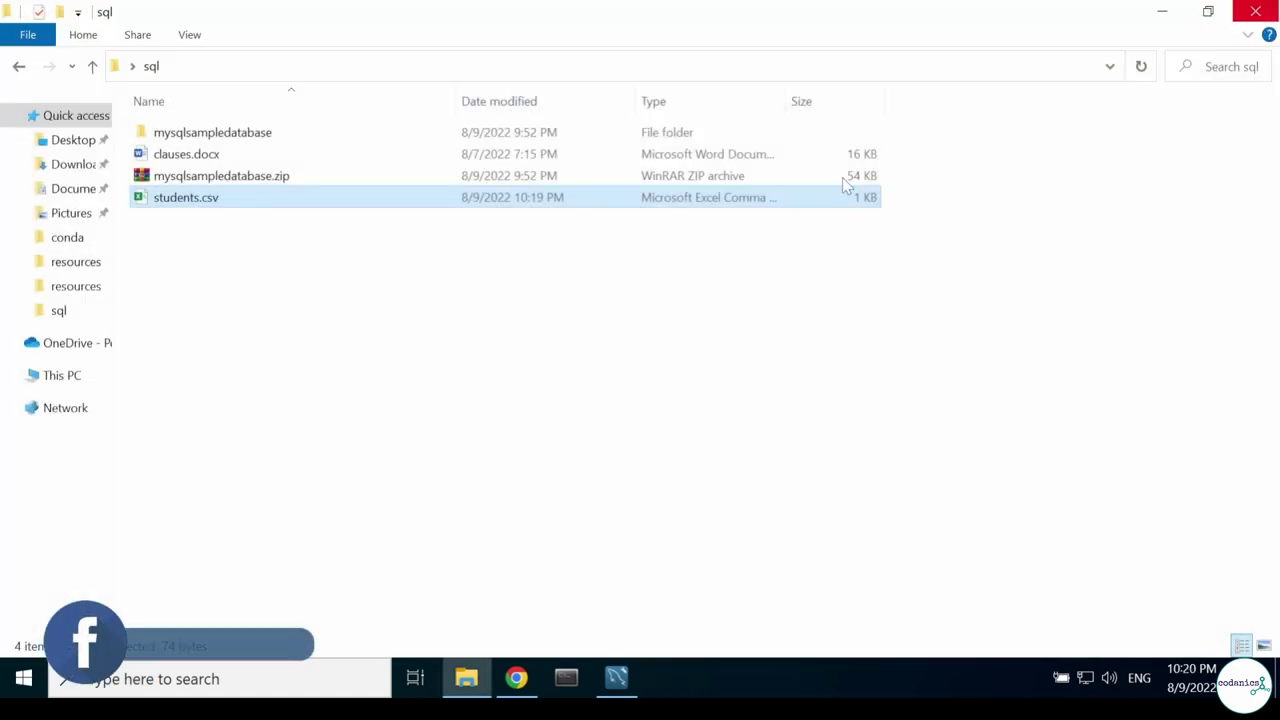
{"action": "left_click", "coordinate": [622, 672]}
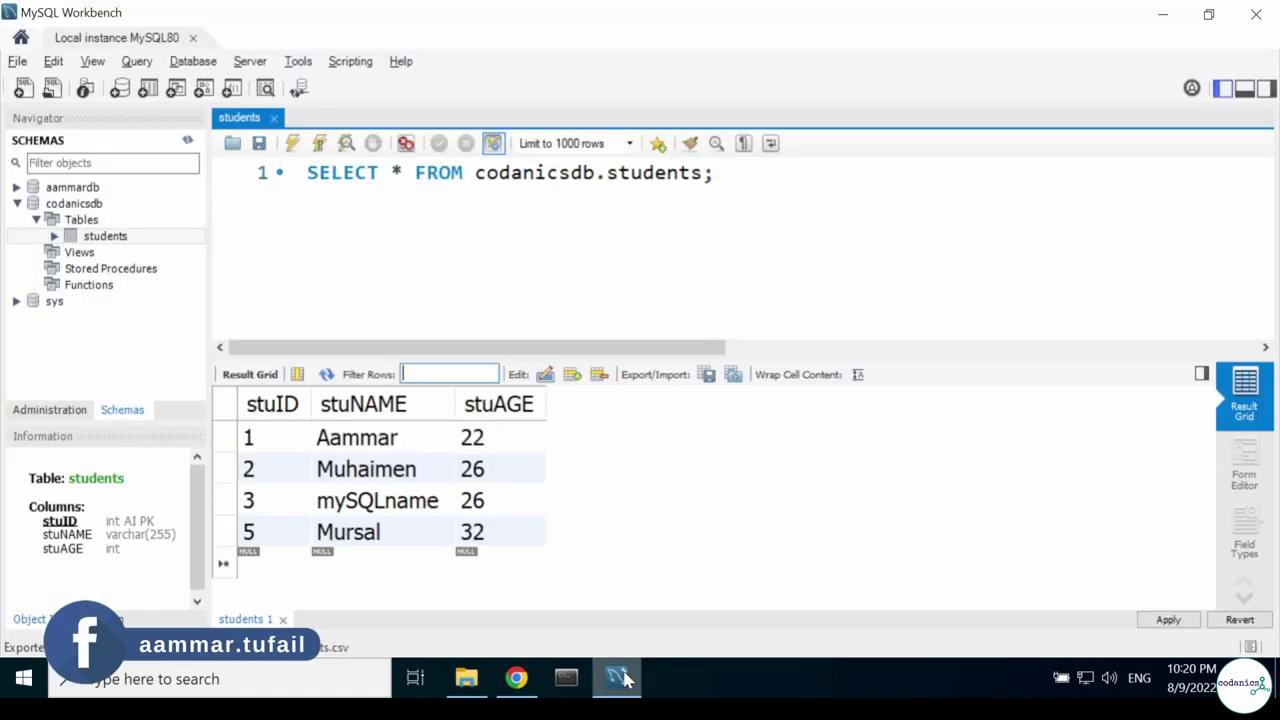
Import students.csv into a new table named students1.
{"action": "left_click", "coordinate": [733, 377]}
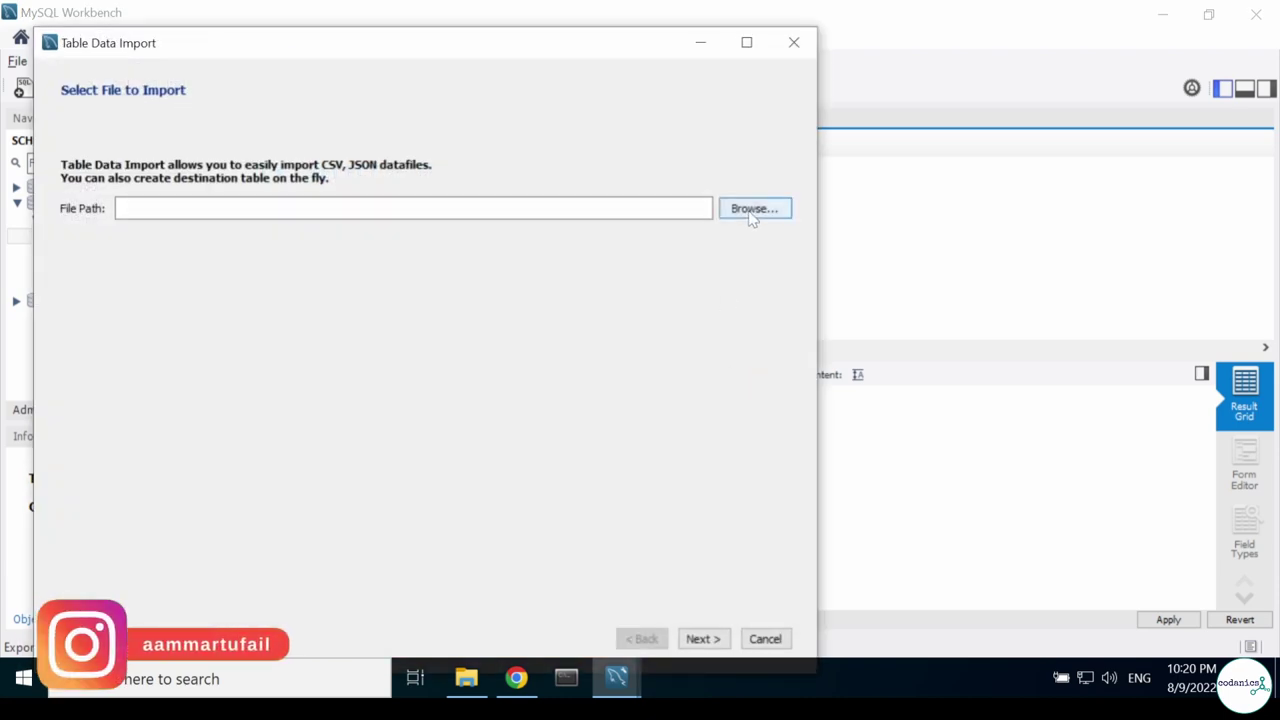
{"action": "left_click", "coordinate": [755, 211]}
{"action": "left_click", "coordinate": [286, 230]}
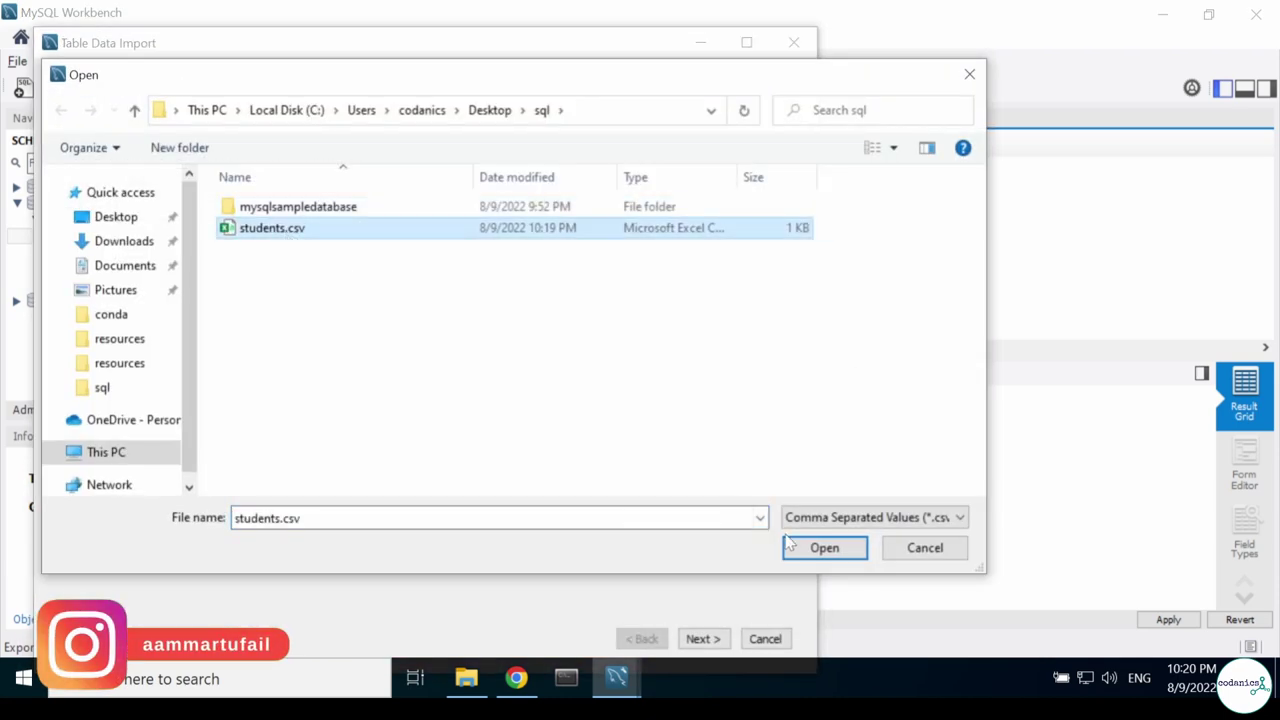
{"action": "left_click", "coordinate": [822, 549]}
{"action": "left_click", "coordinate": [703, 639]}
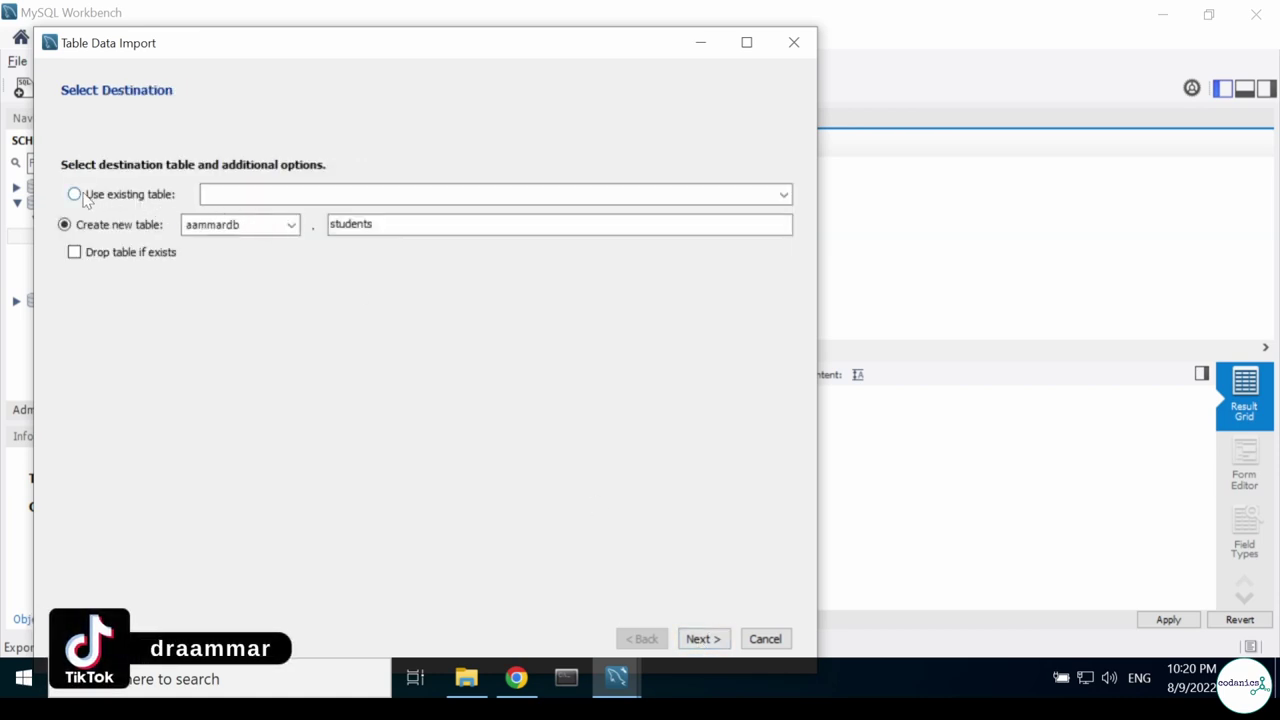
{"action": "left_click", "coordinate": [431, 229]}
{"action": "type", "text": "1"}
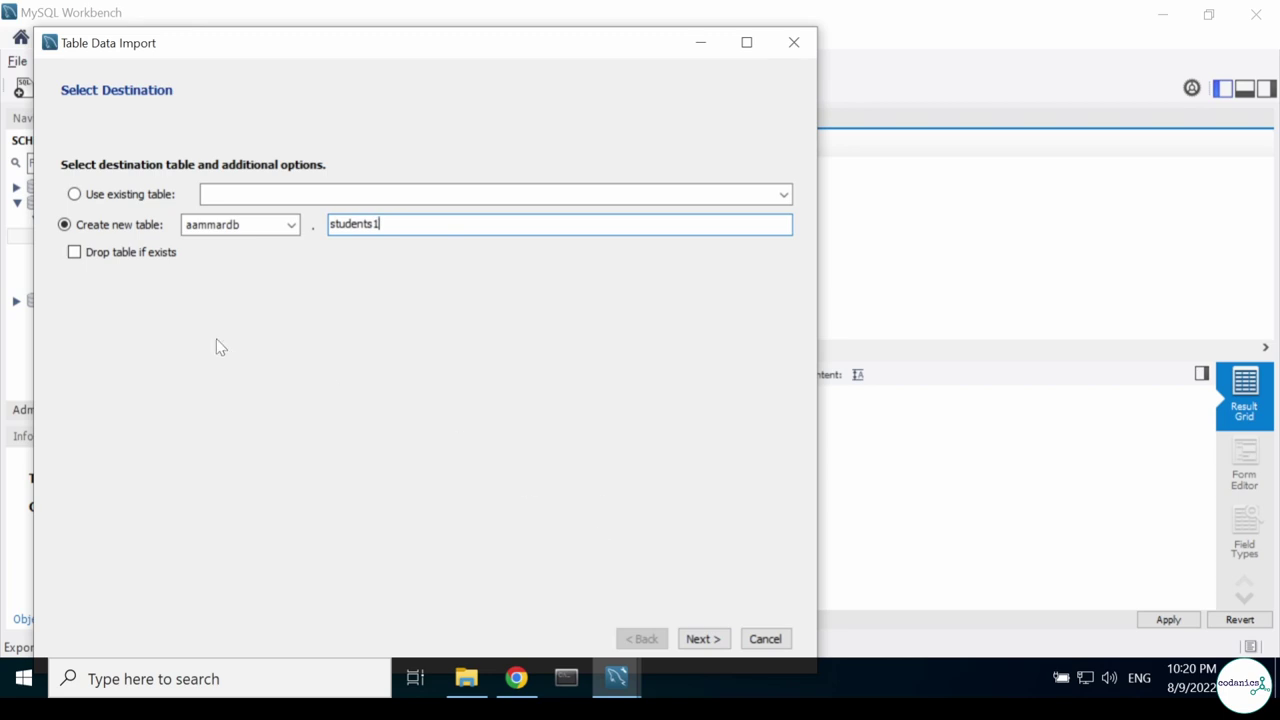
{"action": "left_click", "coordinate": [701, 640]}
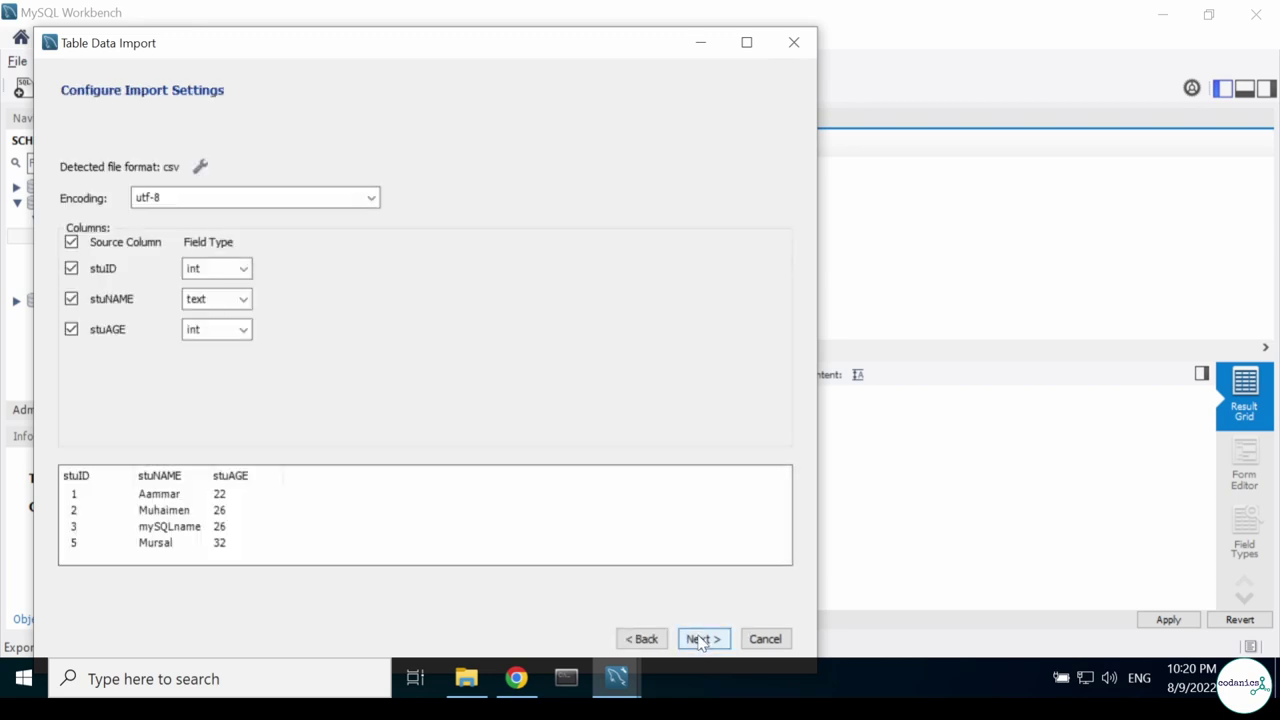
Keep text as the stuNAME field type and run the import to completion.
{"action": "left_click", "coordinate": [243, 299]}
{"action": "mouse_move", "coordinate": [247, 345]}
{"action": "left_mouse_down"}
{"action": "mouse_move", "coordinate": [246, 380]}
{"action": "mouse_move", "coordinate": [248, 327]}
{"action": "left_mouse_up"}
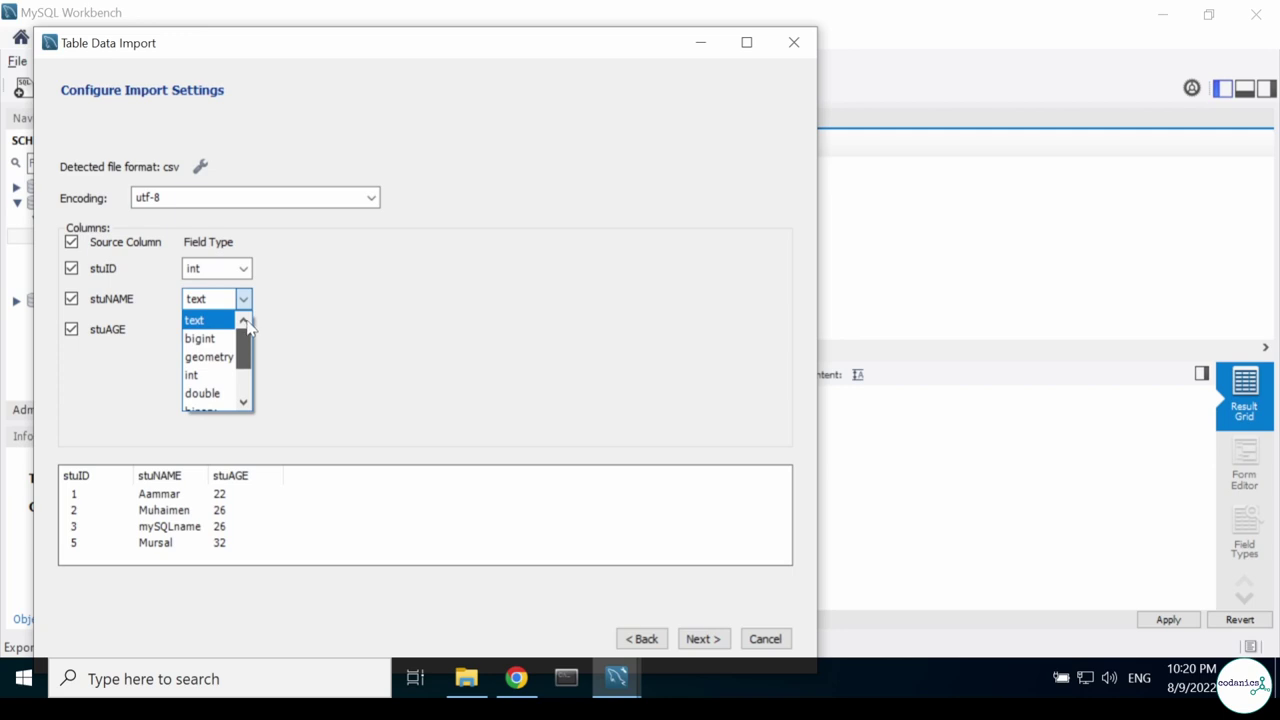
{"action": "left_click", "coordinate": [335, 292]}
{"action": "left_click", "coordinate": [701, 639]}
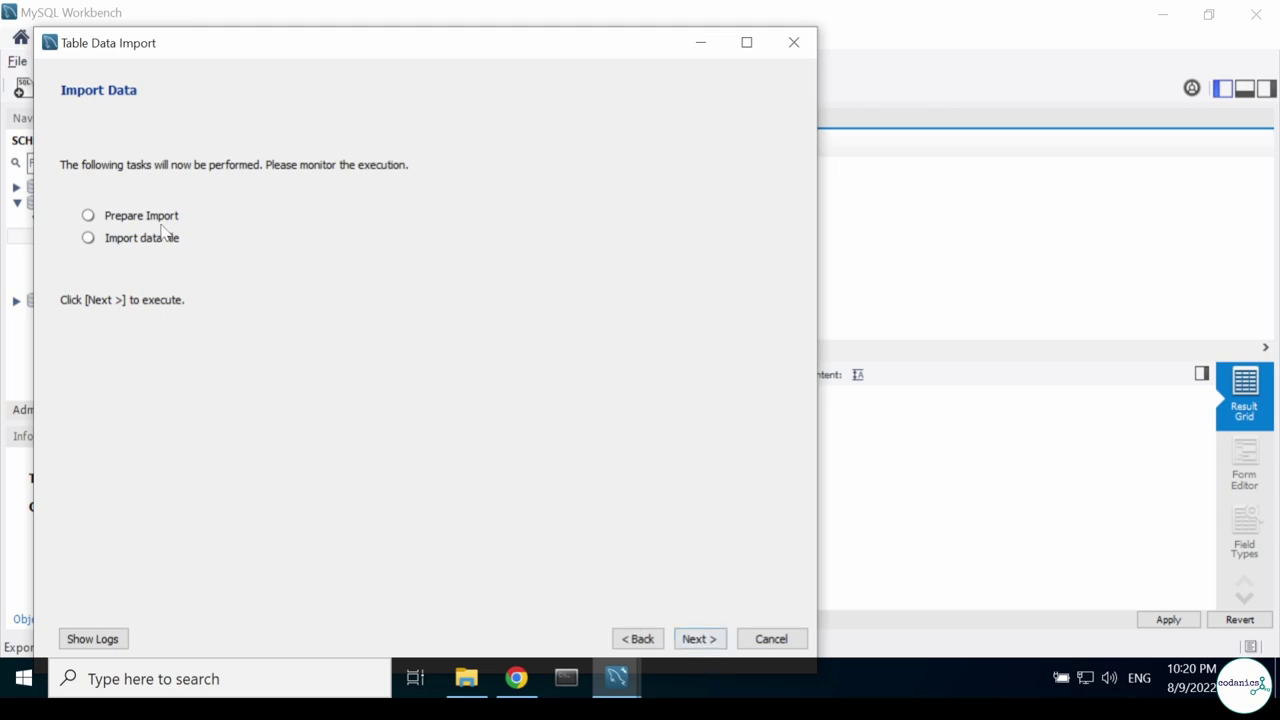
{"action": "left_click", "coordinate": [712, 642]}
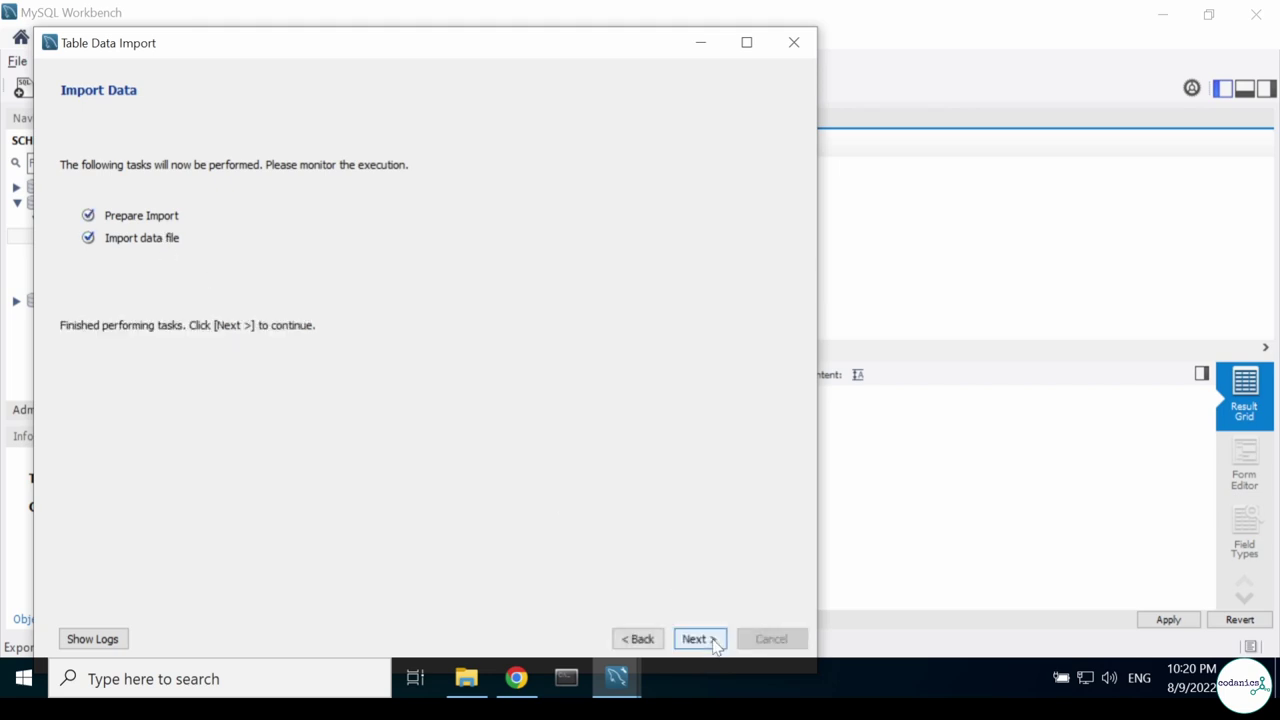
{"action": "left_click", "coordinate": [712, 643]}
{"action": "left_click", "coordinate": [722, 639]}
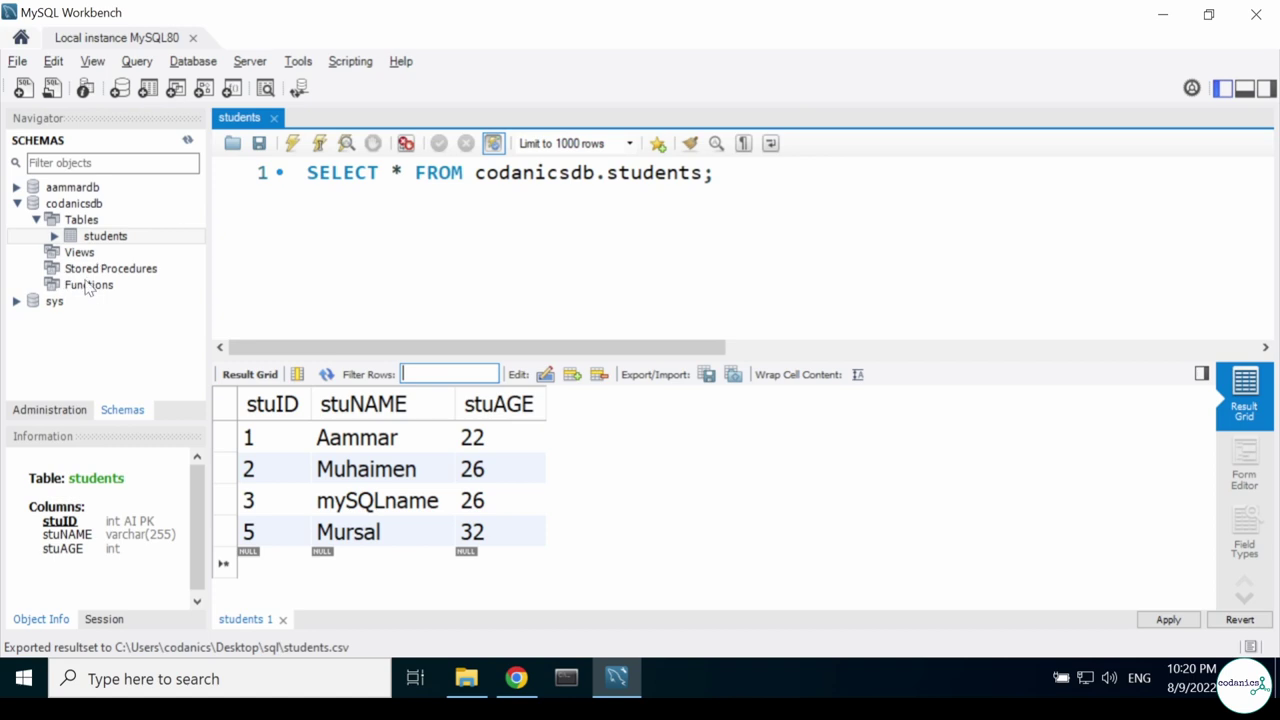
Refresh the Navigator, expand aammardb Tables, and query students1's rows before closing that tab.
{"action": "left_click", "coordinate": [190, 143]}
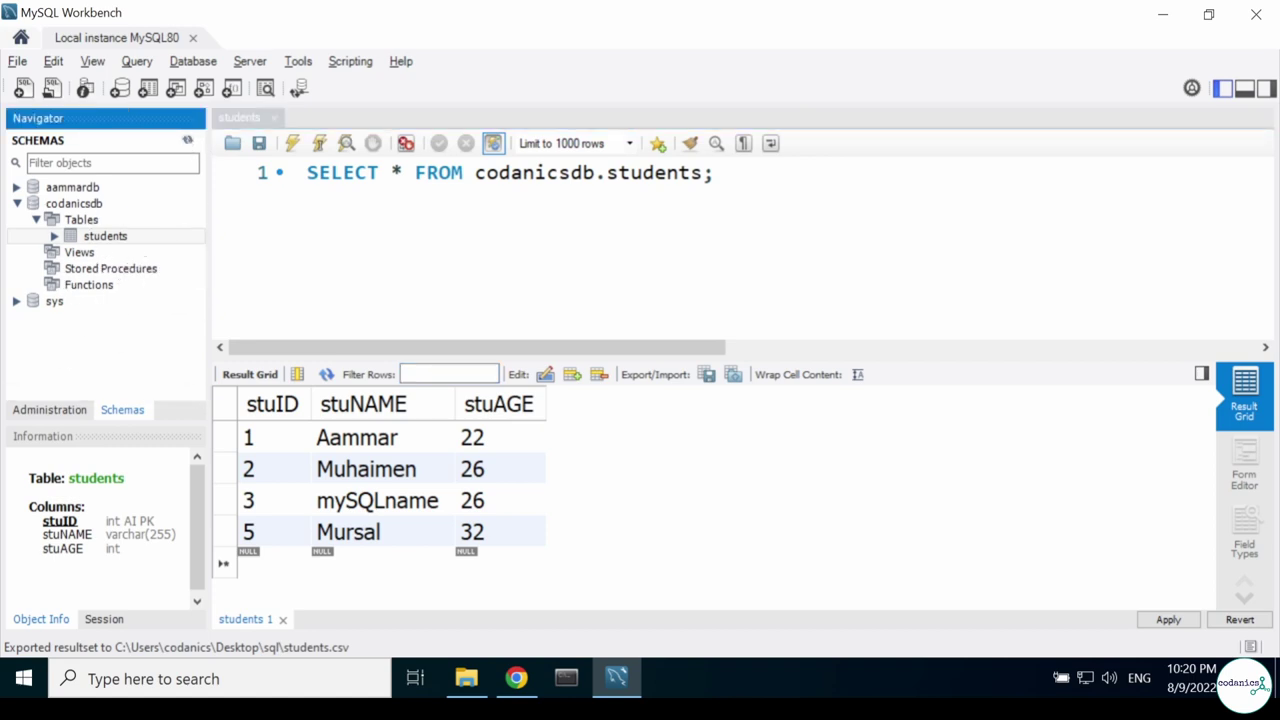
{"action": "left_click", "coordinate": [16, 187]}
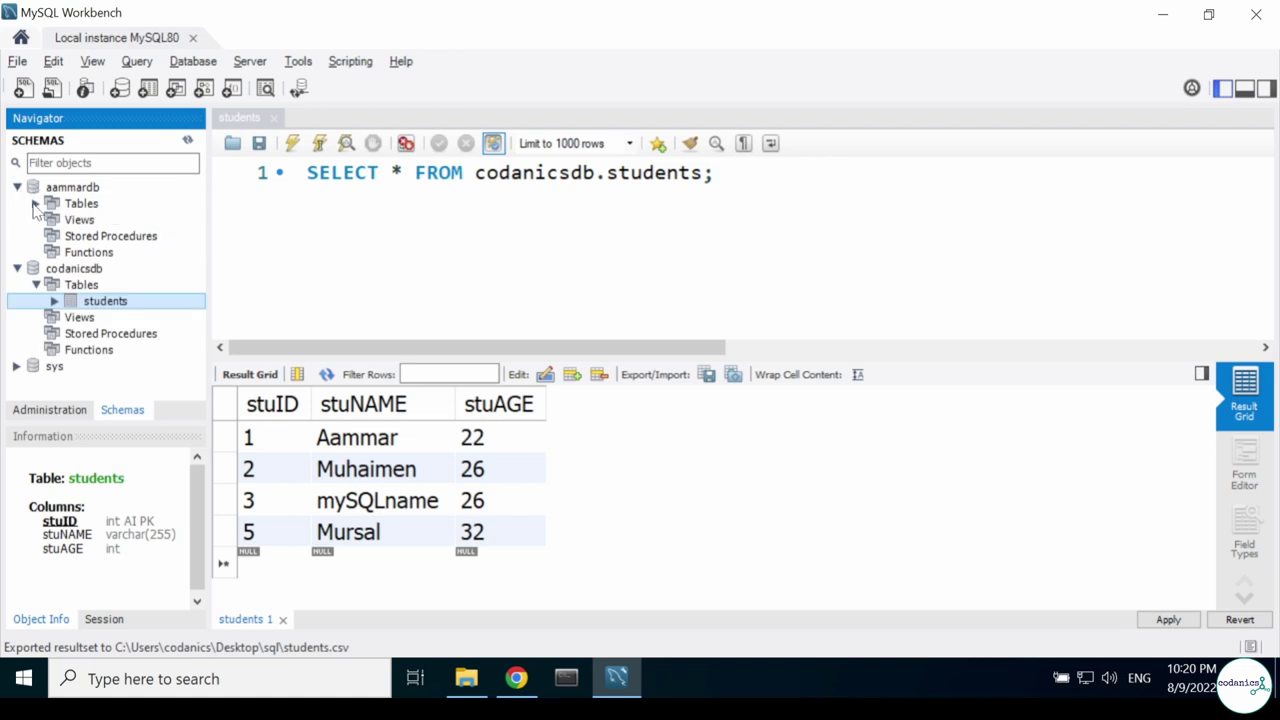
{"action": "left_click", "coordinate": [35, 203]}
{"action": "left_click", "coordinate": [115, 239]}
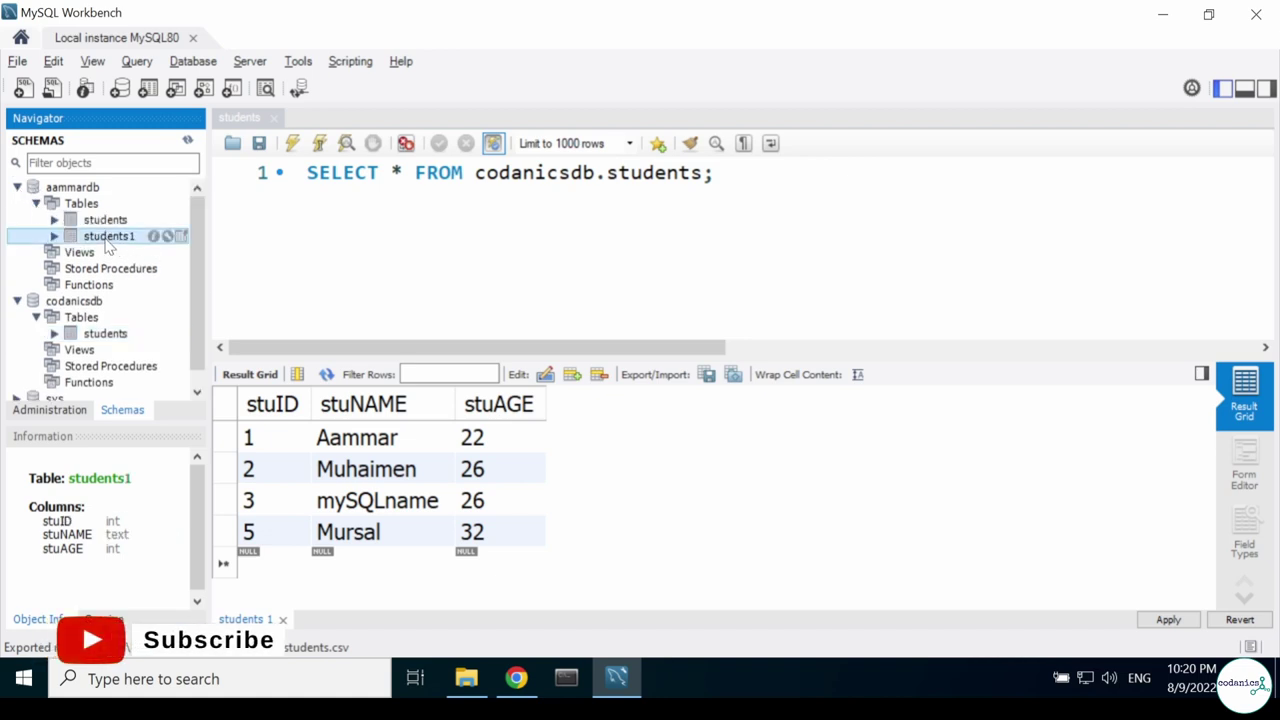
{"action": "left_click", "coordinate": [71, 190]}
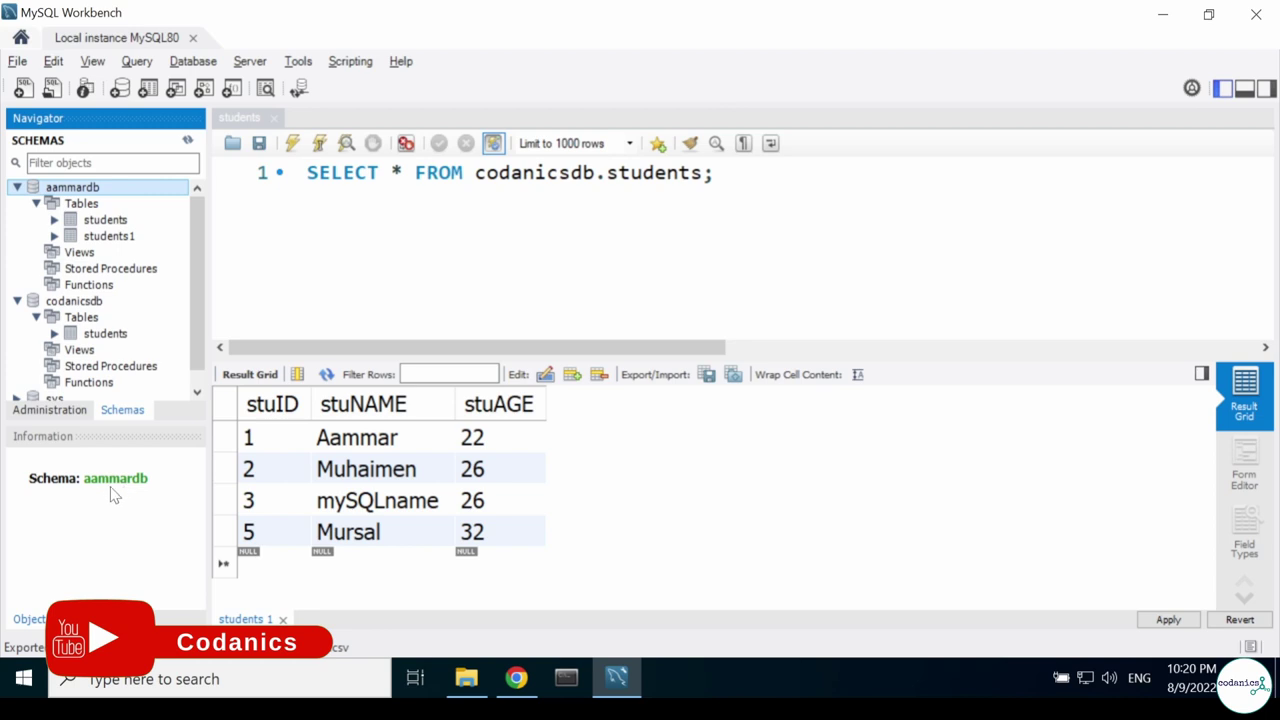
{"action": "left_click", "coordinate": [168, 301]}
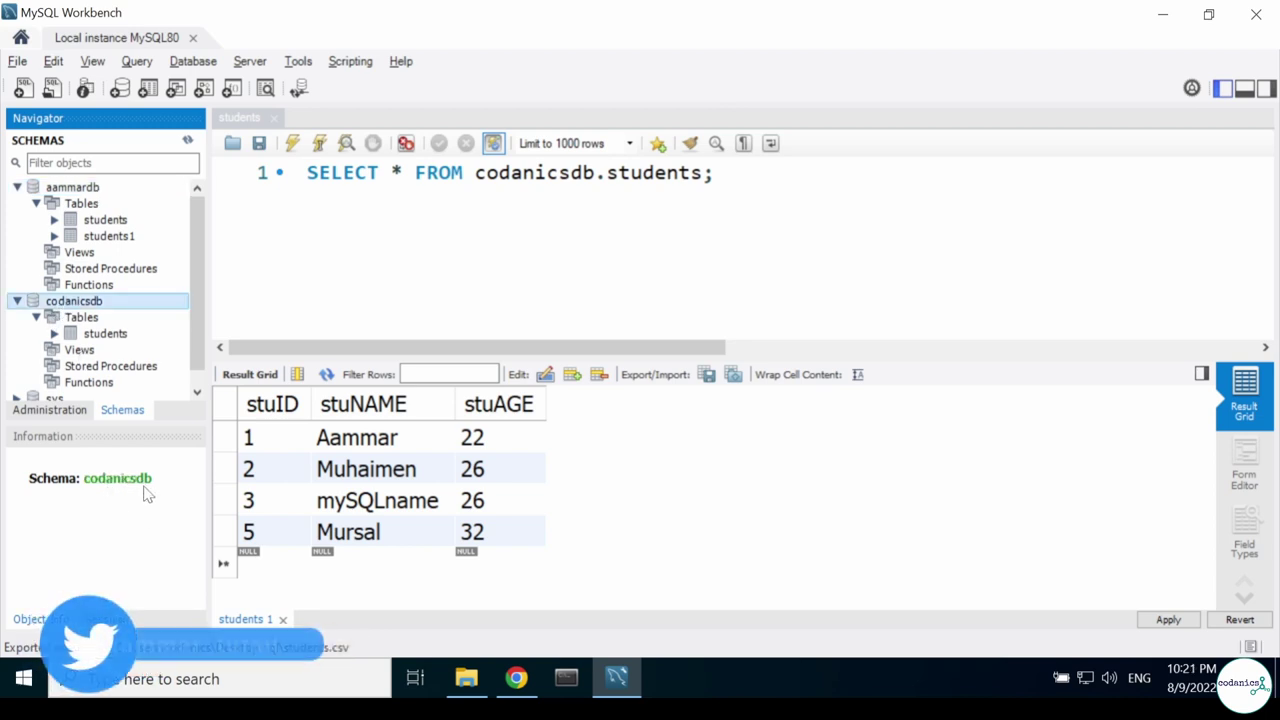
{"action": "left_click", "coordinate": [118, 236]}
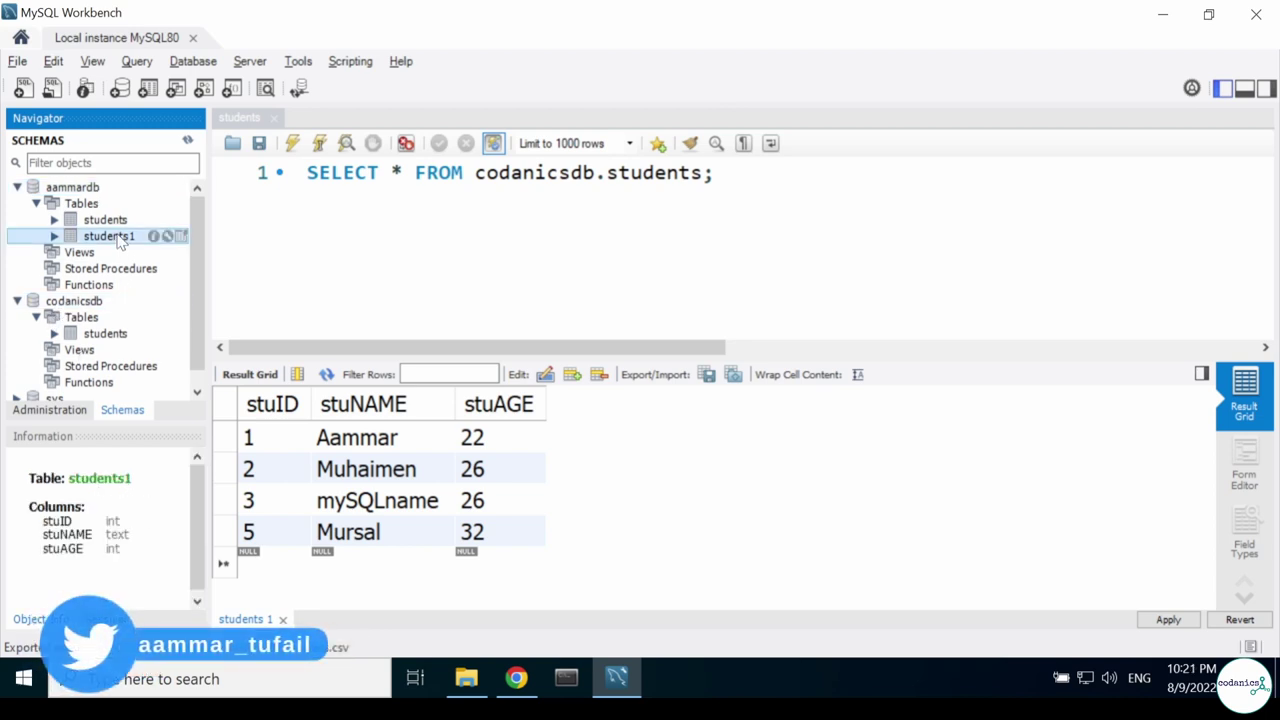
{"action": "left_click", "coordinate": [181, 236]}
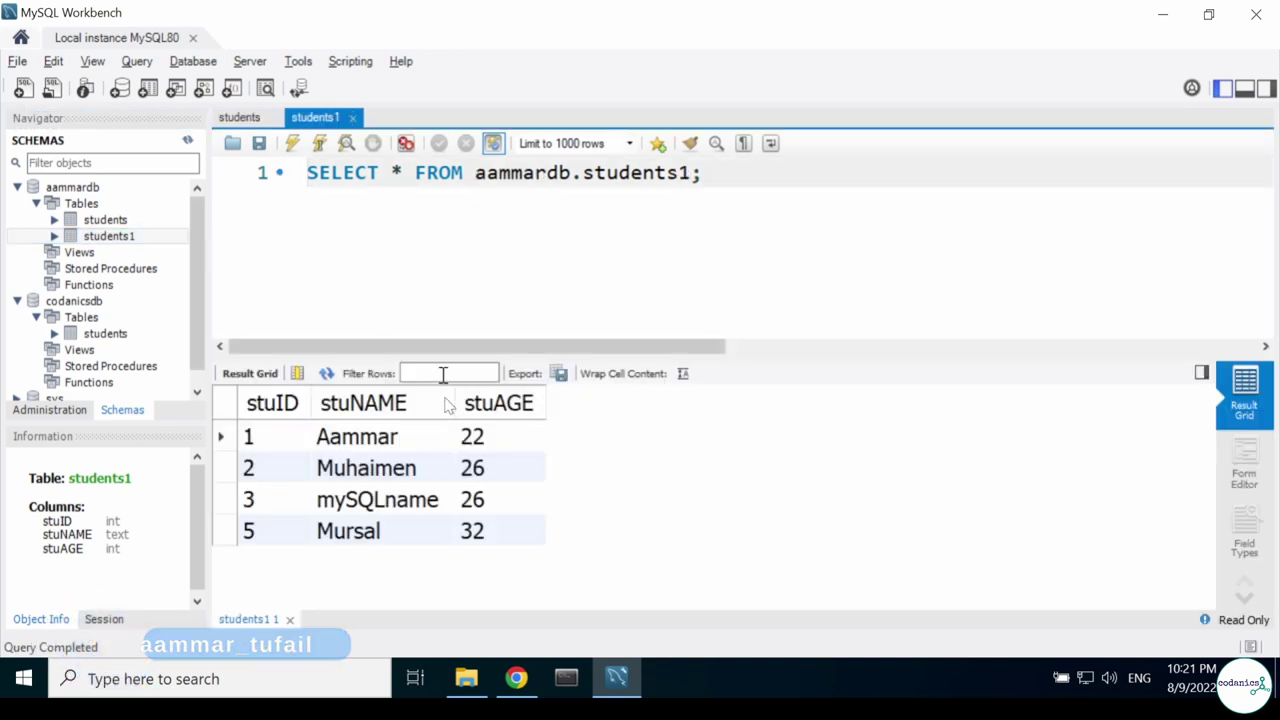
{"action": "left_click", "coordinate": [353, 118]}
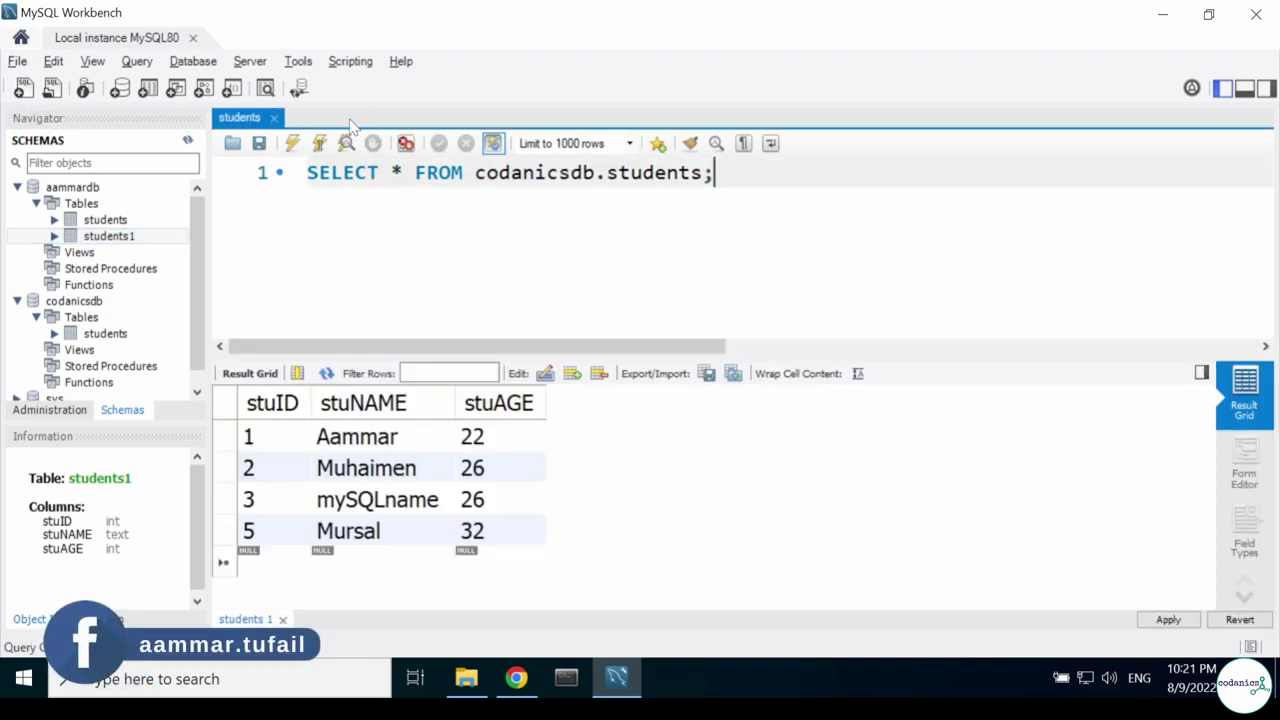
Close the query tabs without saving and drop the students1 table.
{"action": "left_click", "coordinate": [276, 118]}
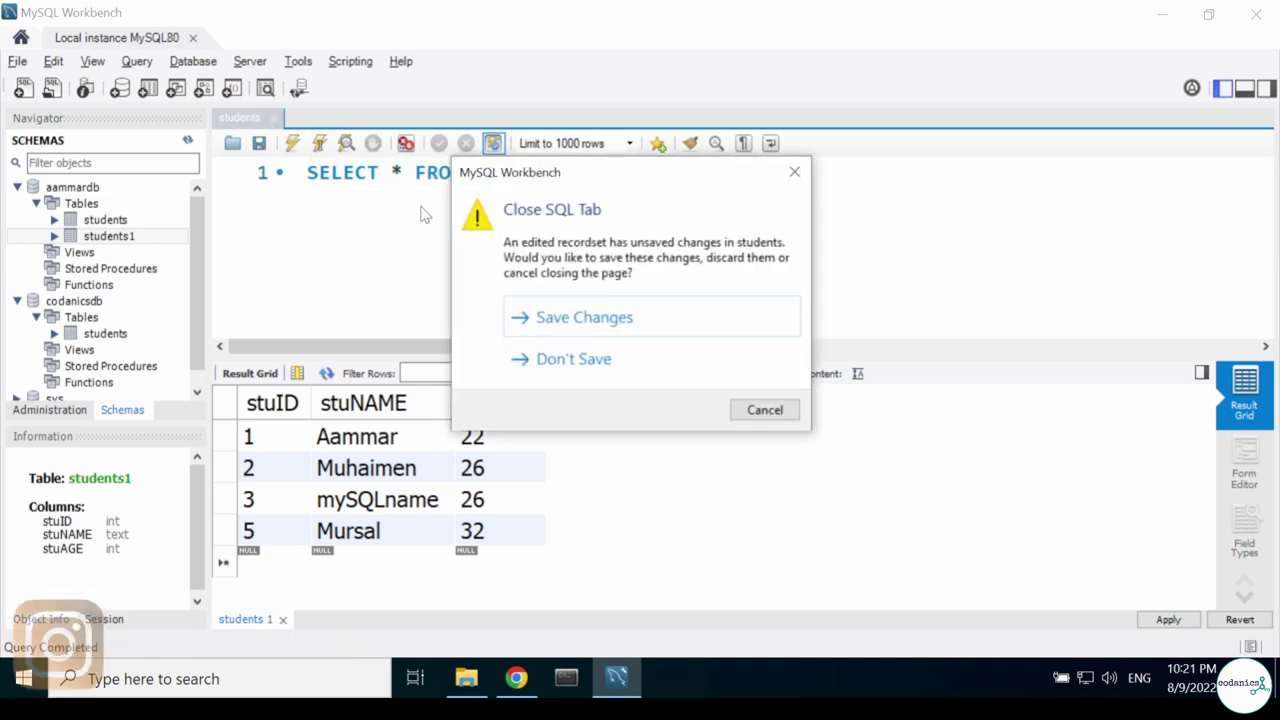
{"action": "left_click", "coordinate": [594, 360]}
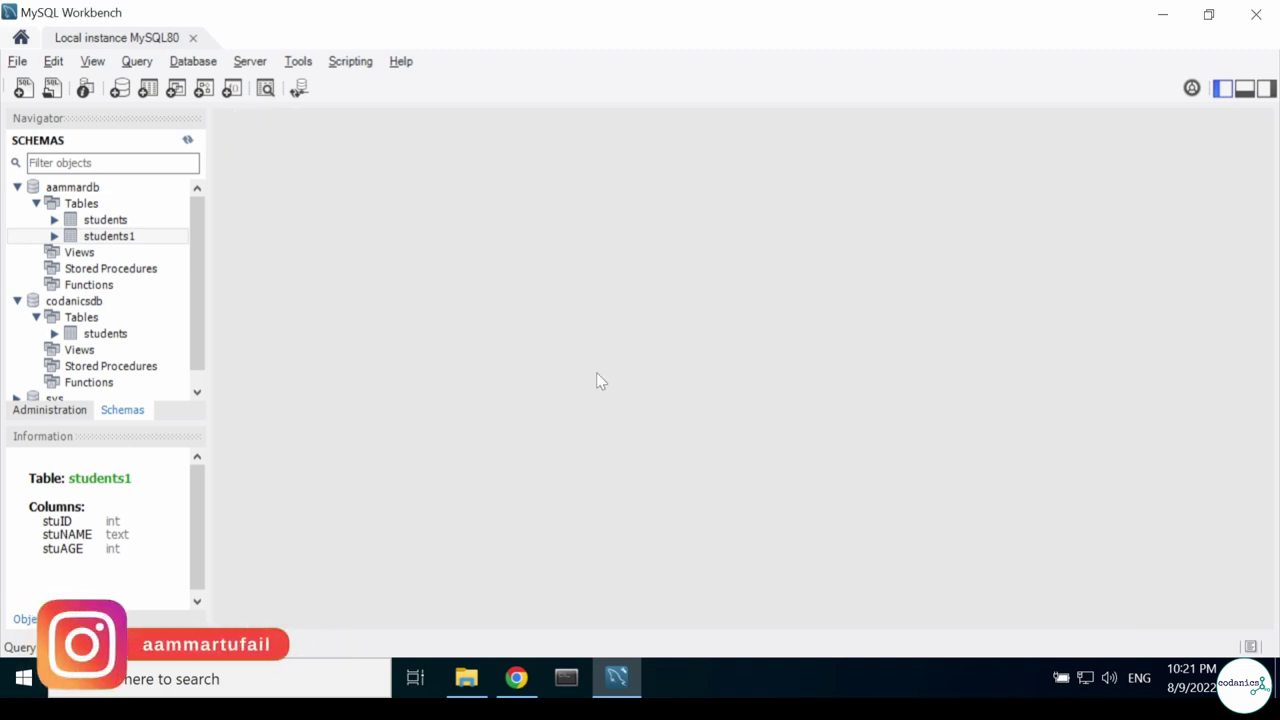
{"action": "left_click", "coordinate": [130, 240]}
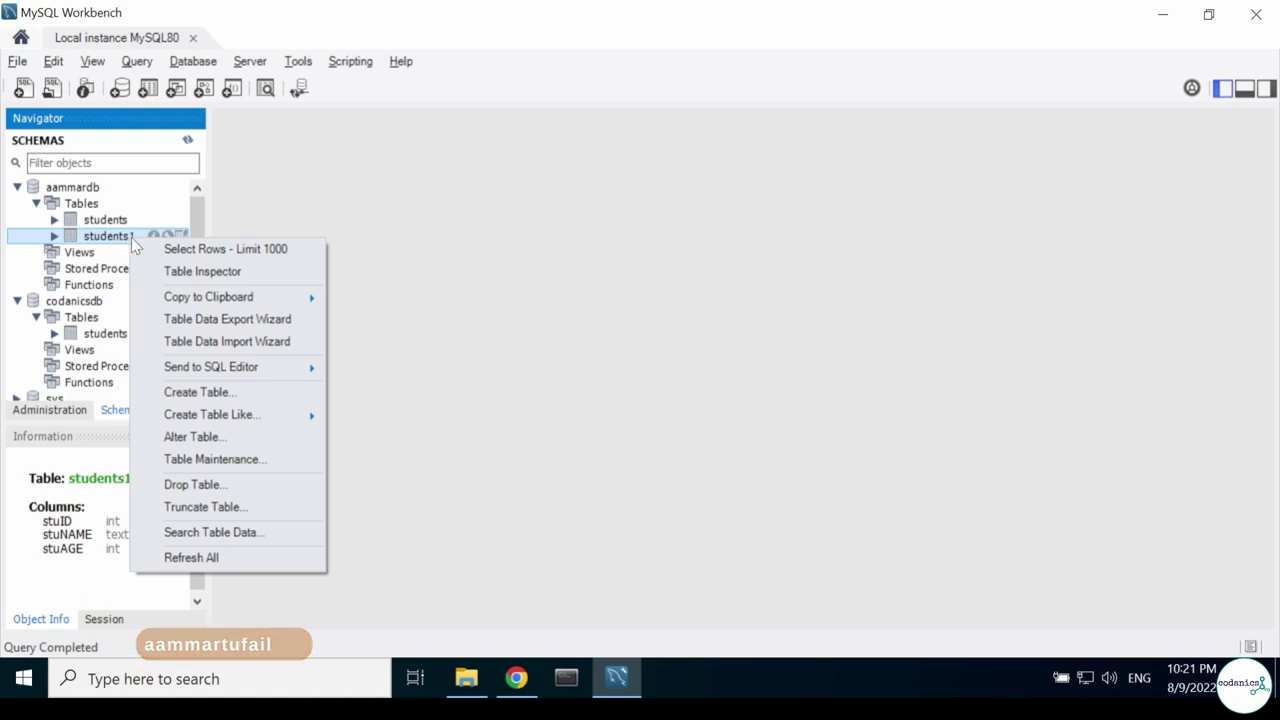
{"action": "left_click", "coordinate": [243, 484]}
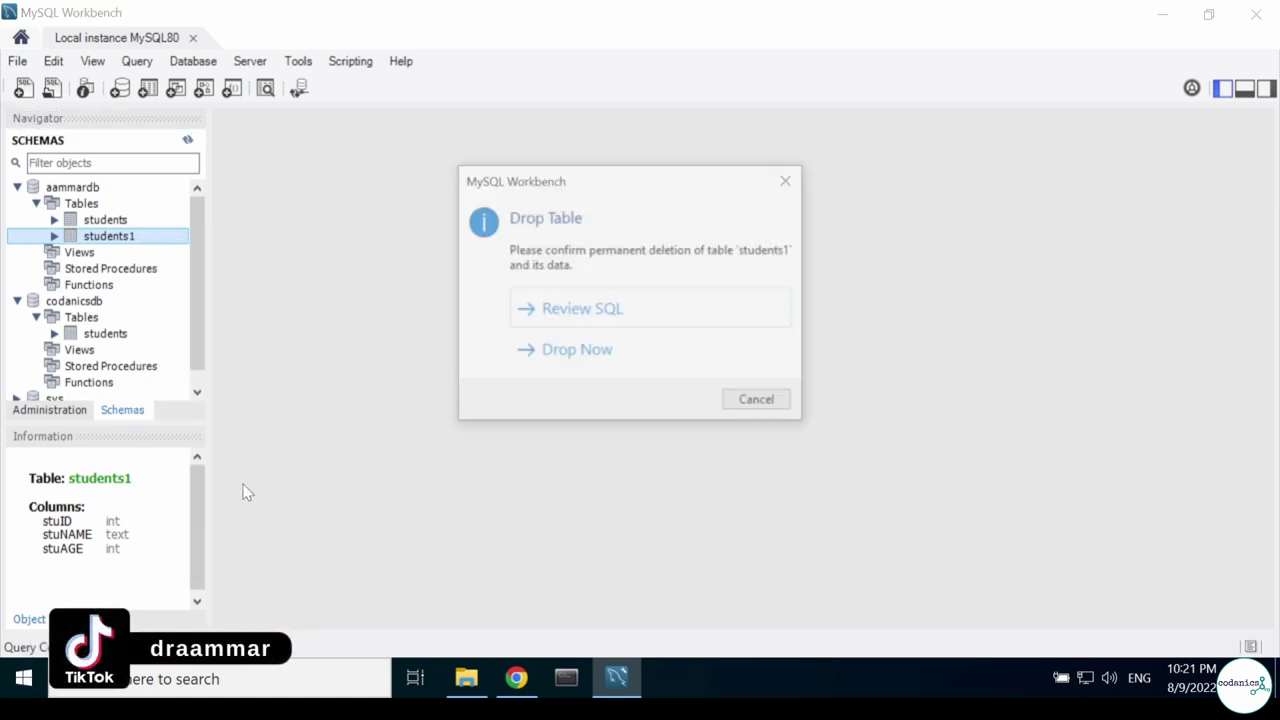
{"action": "left_click", "coordinate": [598, 362]}
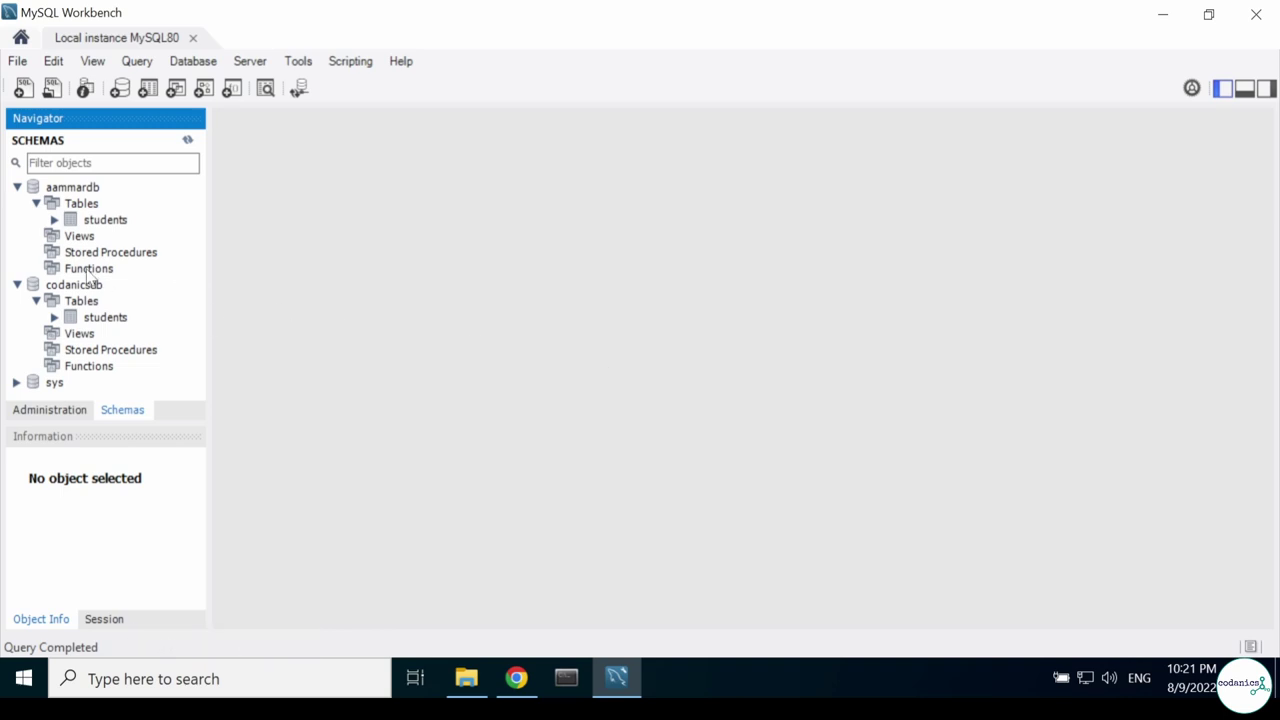
Collapse and re-expand the schemas, then right-click the Tables group under aammardb.
{"action": "left_click", "coordinate": [17, 187]}
{"action": "left_click", "coordinate": [18, 205]}
{"action": "left_click", "coordinate": [16, 204]}
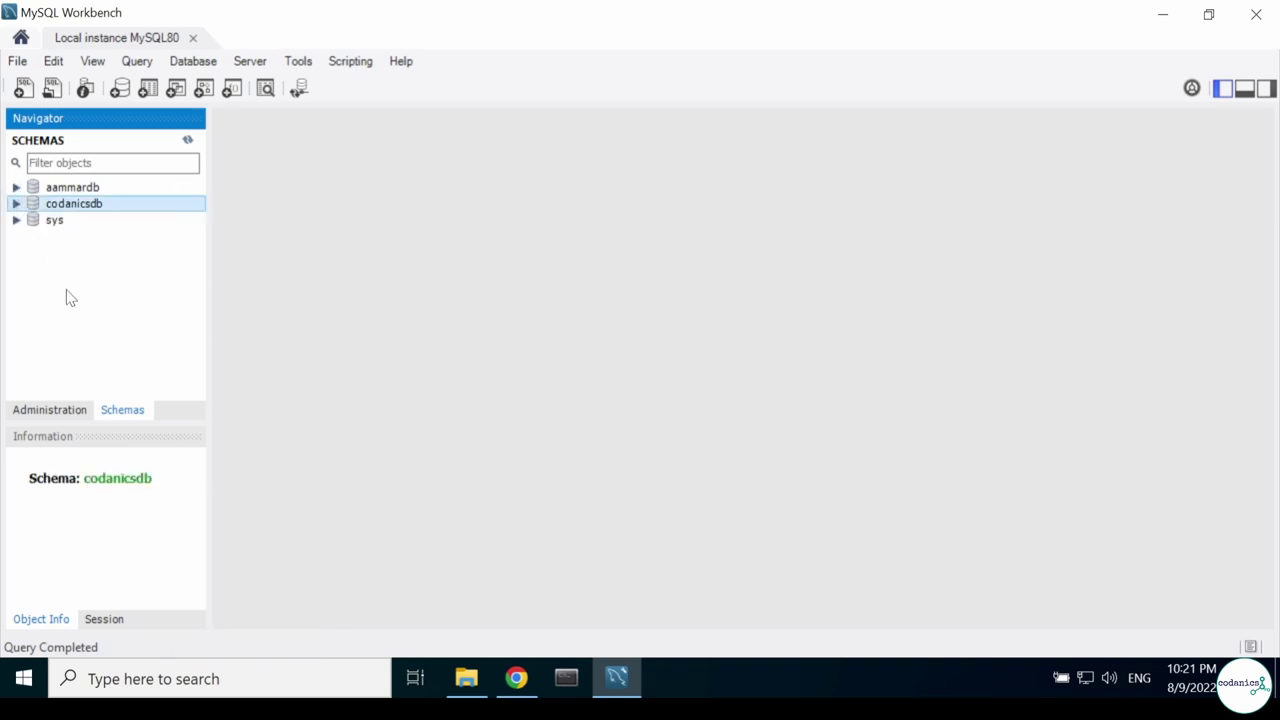
{"action": "left_click", "coordinate": [16, 189]}
{"action": "left_click", "coordinate": [80, 206]}
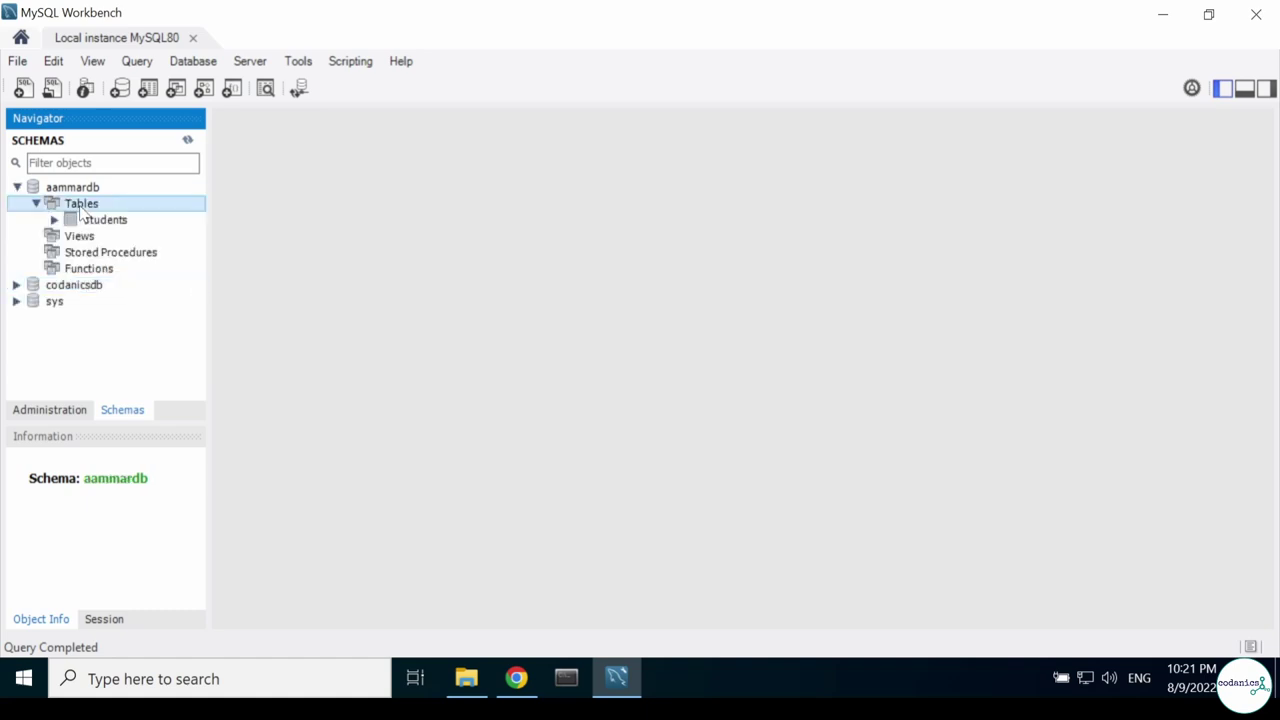
{"action": "right_click", "coordinate": [153, 212]}
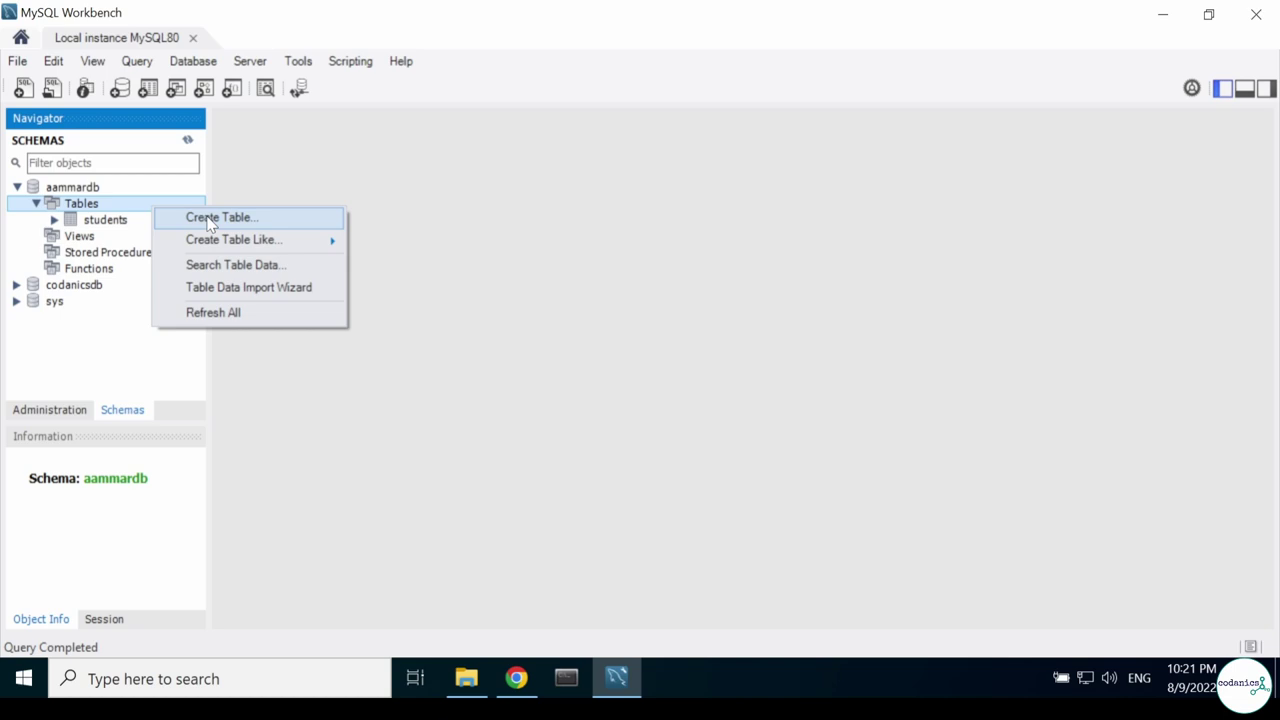
Refresh the schemas and start a new table named shagird in aammardb.
{"action": "mouse_move", "coordinate": [211, 246]}
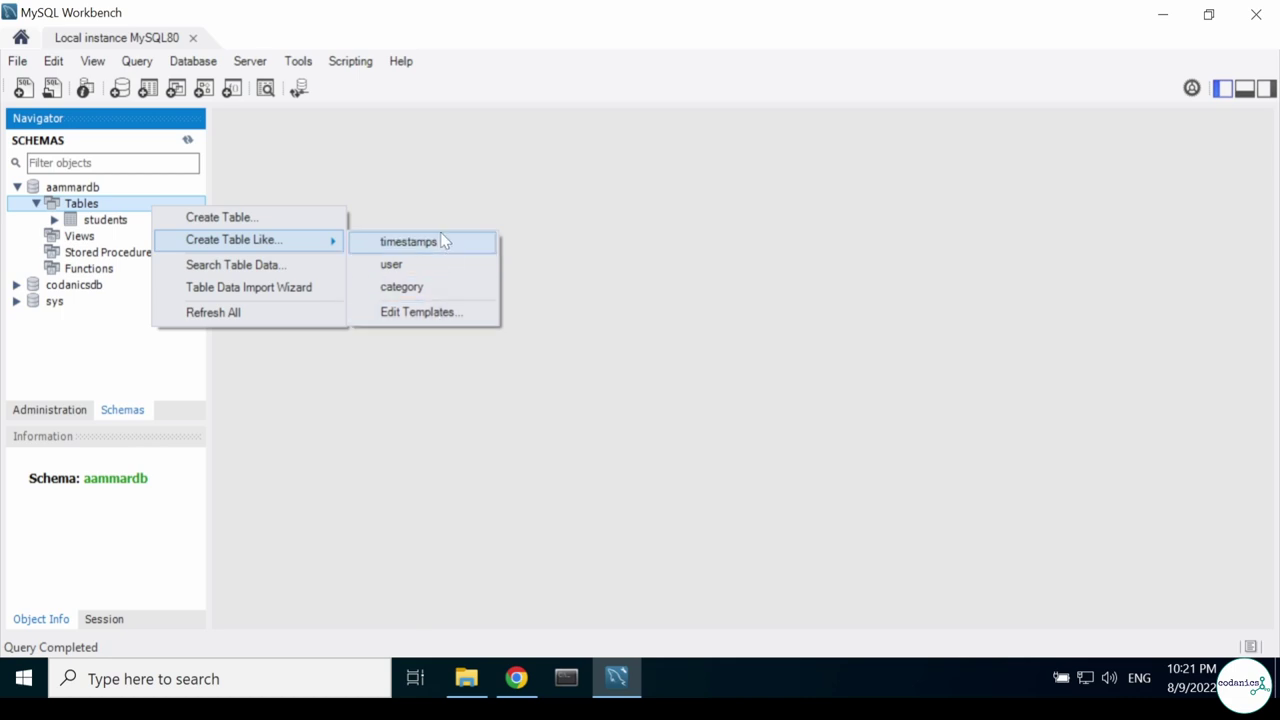
{"action": "left_click", "coordinate": [218, 313]}
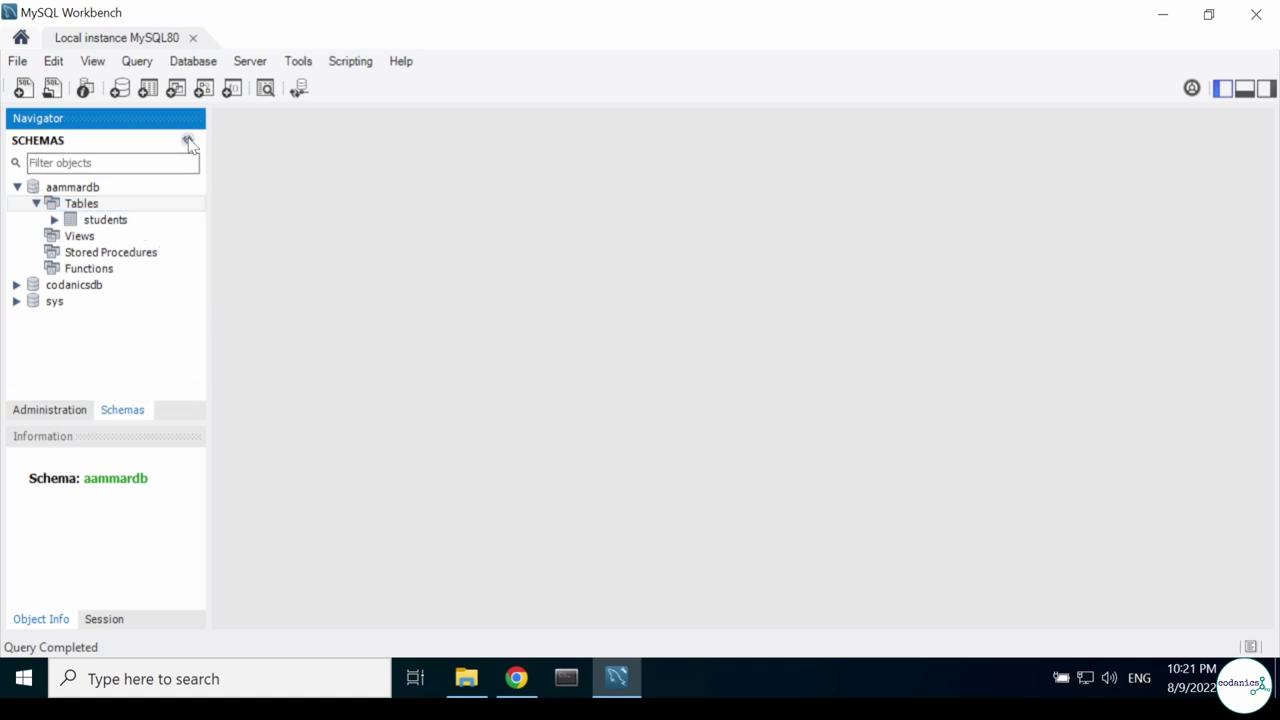
{"action": "right_click", "coordinate": [129, 202]}
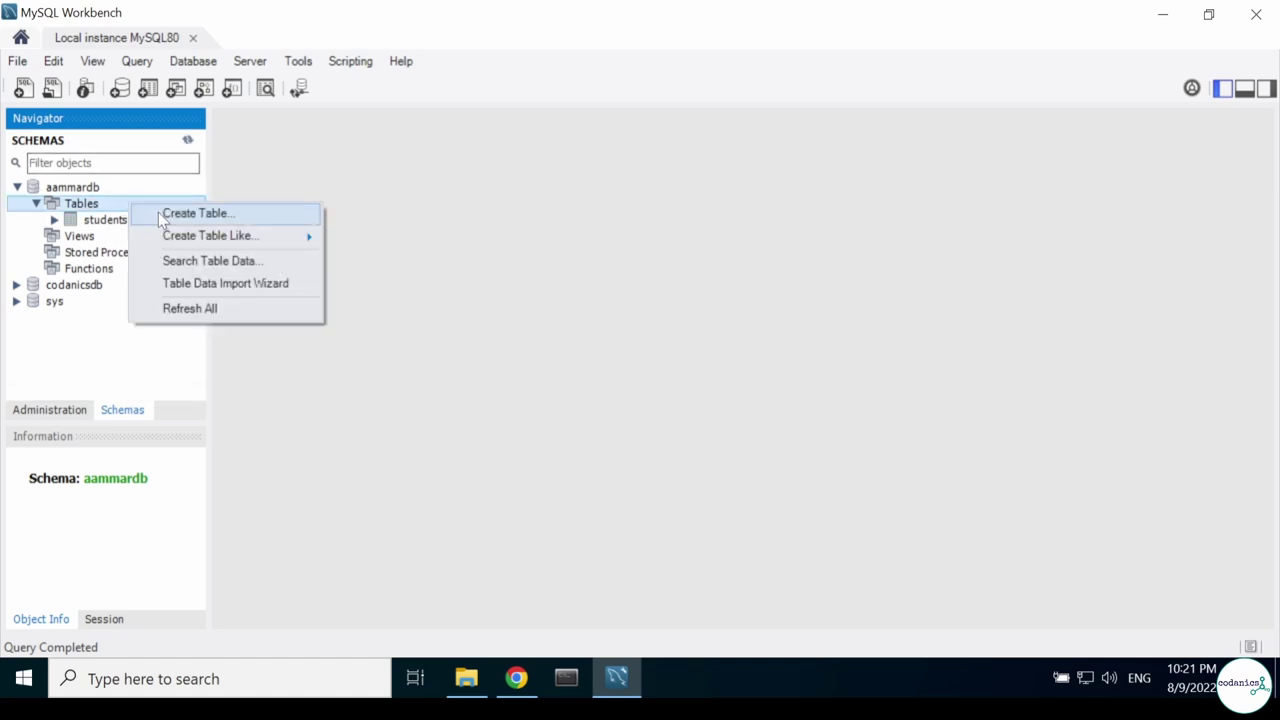
{"action": "left_click", "coordinate": [161, 214]}
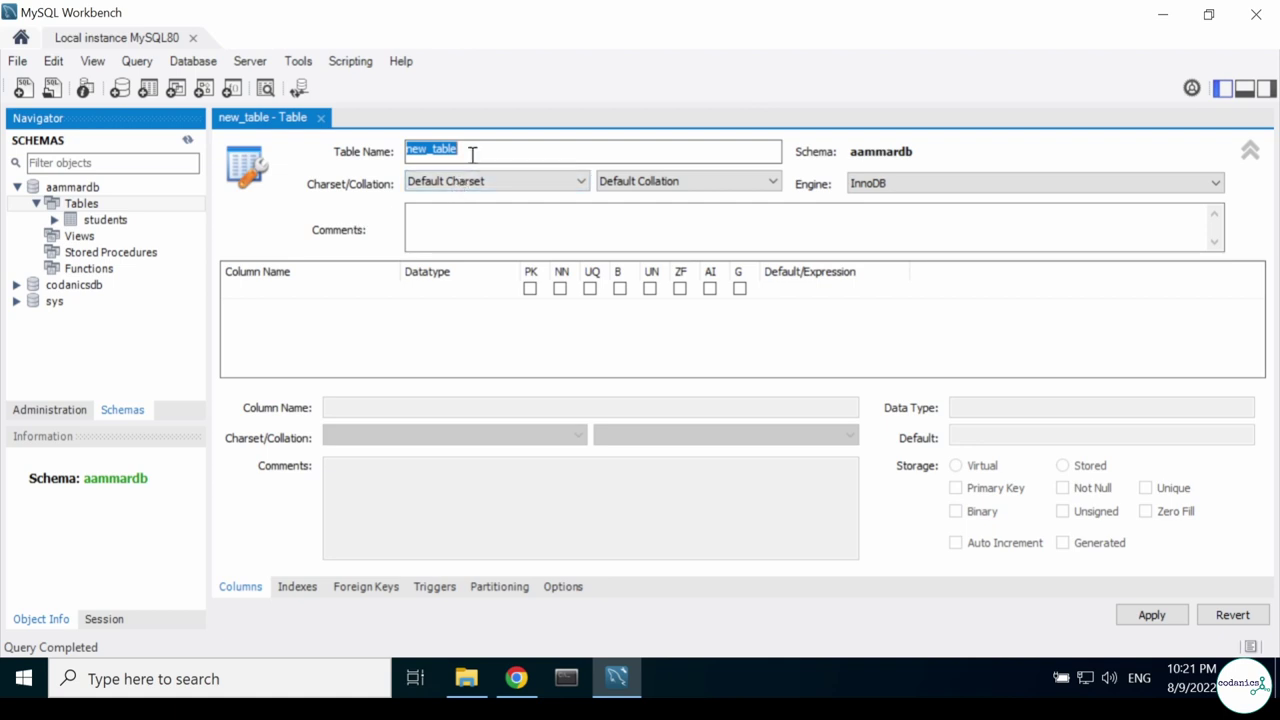
{"action": "type", "text": "shagird"}
Add the first column and rename it from idshagird to ID.
{"action": "double_click", "coordinate": [291, 290]}
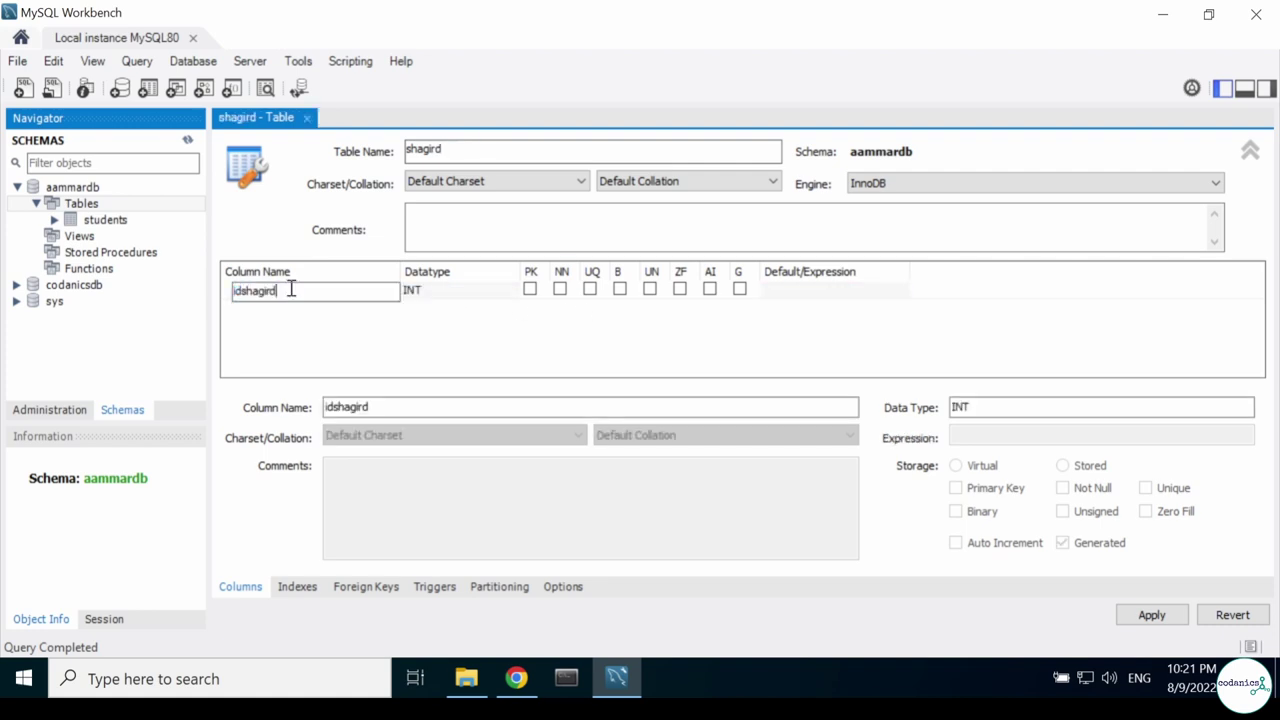
{"action": "double_click", "coordinate": [300, 290]}
{"action": "left_click", "coordinate": [309, 290]}
{"action": "left_click_drag", "start_coordinate": [317, 290], "coordinate": [228, 305]}
{"action": "type", "text": "ID"}
{"action": "left_click", "coordinate": [709, 290]}
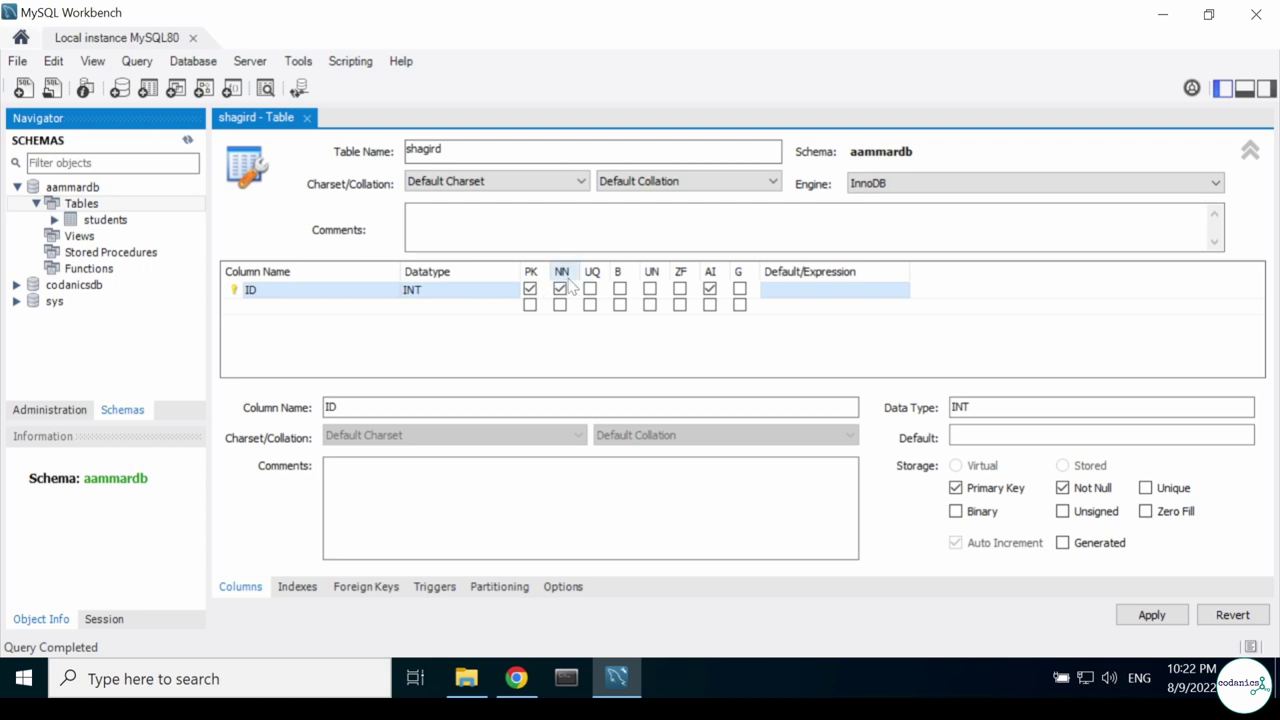
Add the columns name, age, city and email to the shagird table.
{"action": "left_click", "coordinate": [285, 313]}
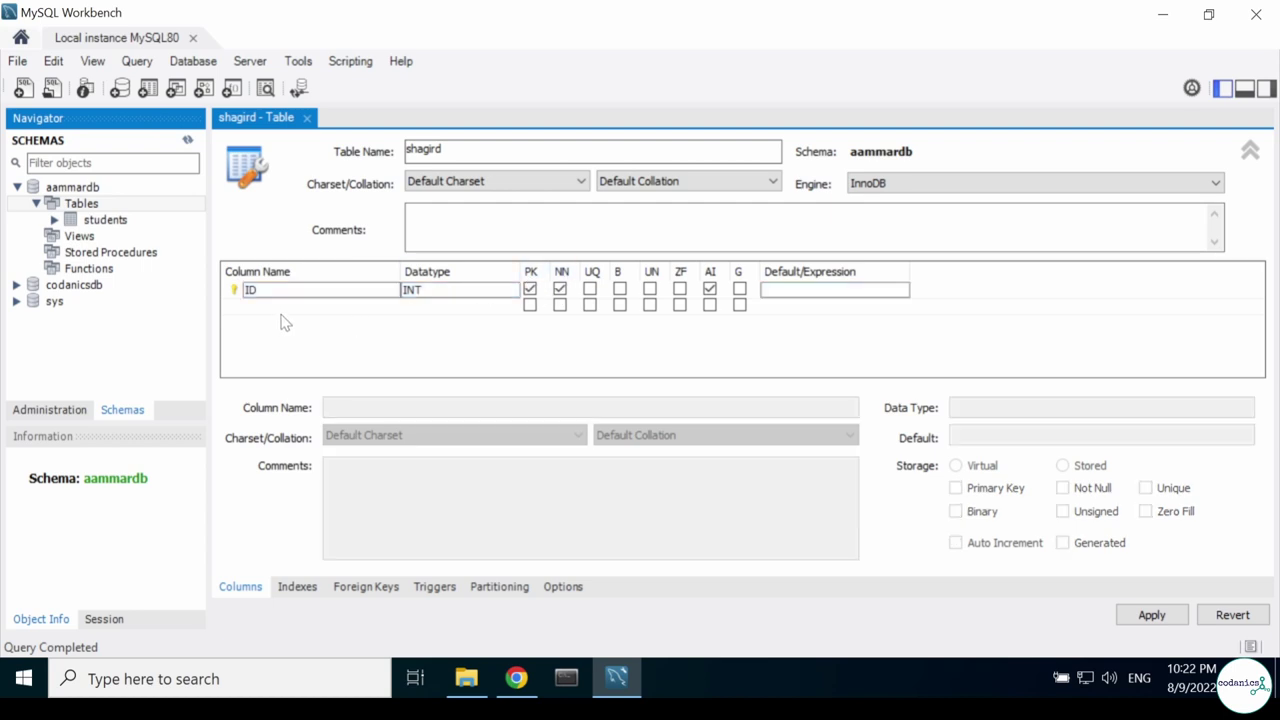
{"action": "left_click", "coordinate": [283, 310]}
{"action": "type", "text": "name"}
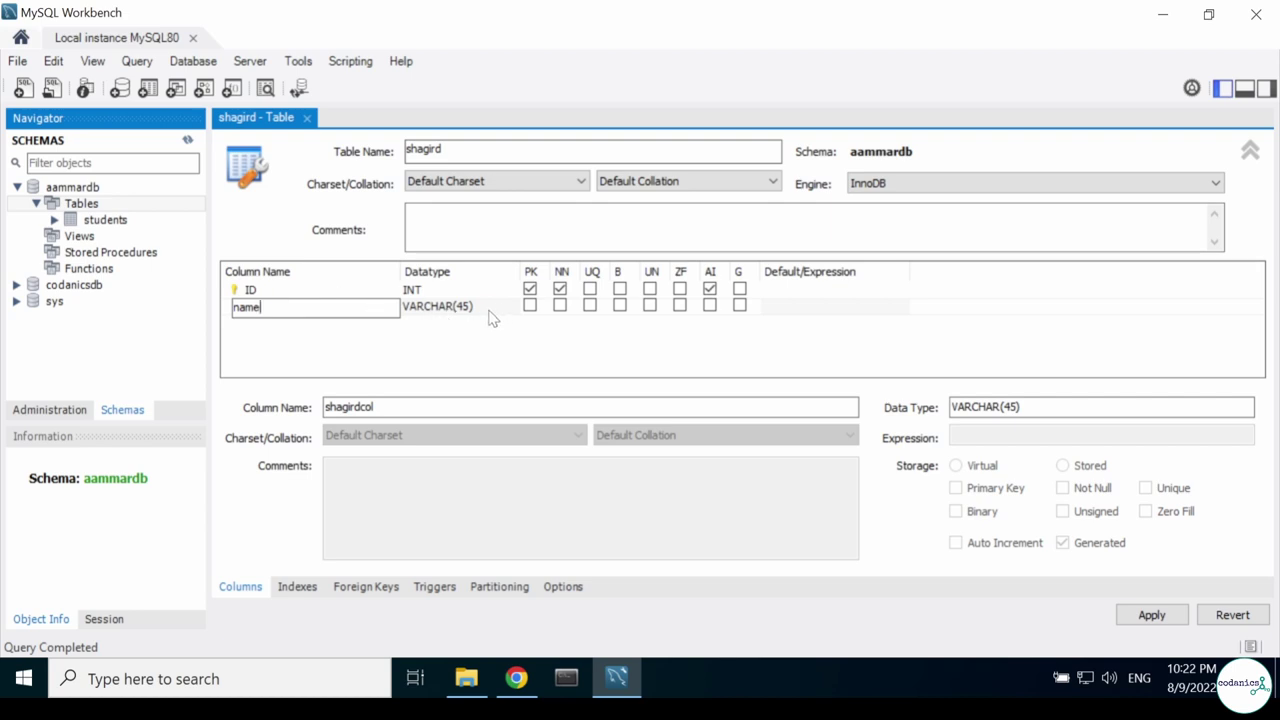
{"action": "left_click", "coordinate": [340, 330]}
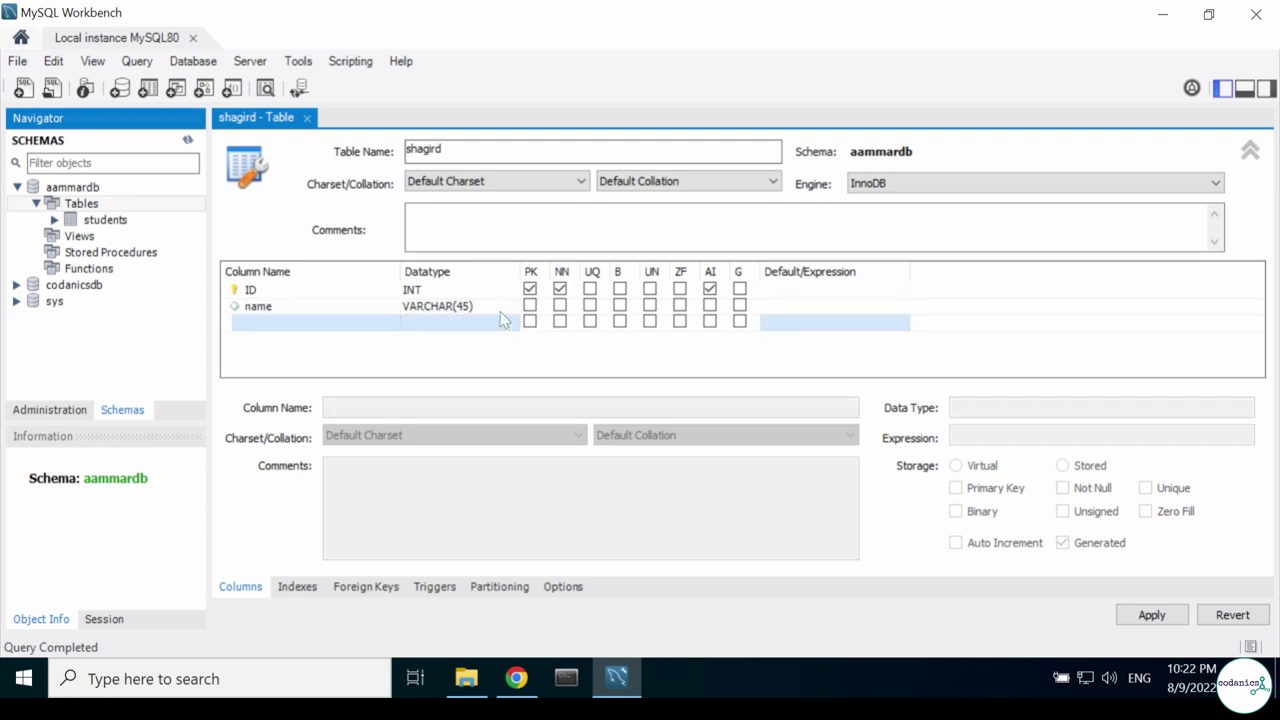
{"action": "left_click", "coordinate": [334, 320]}
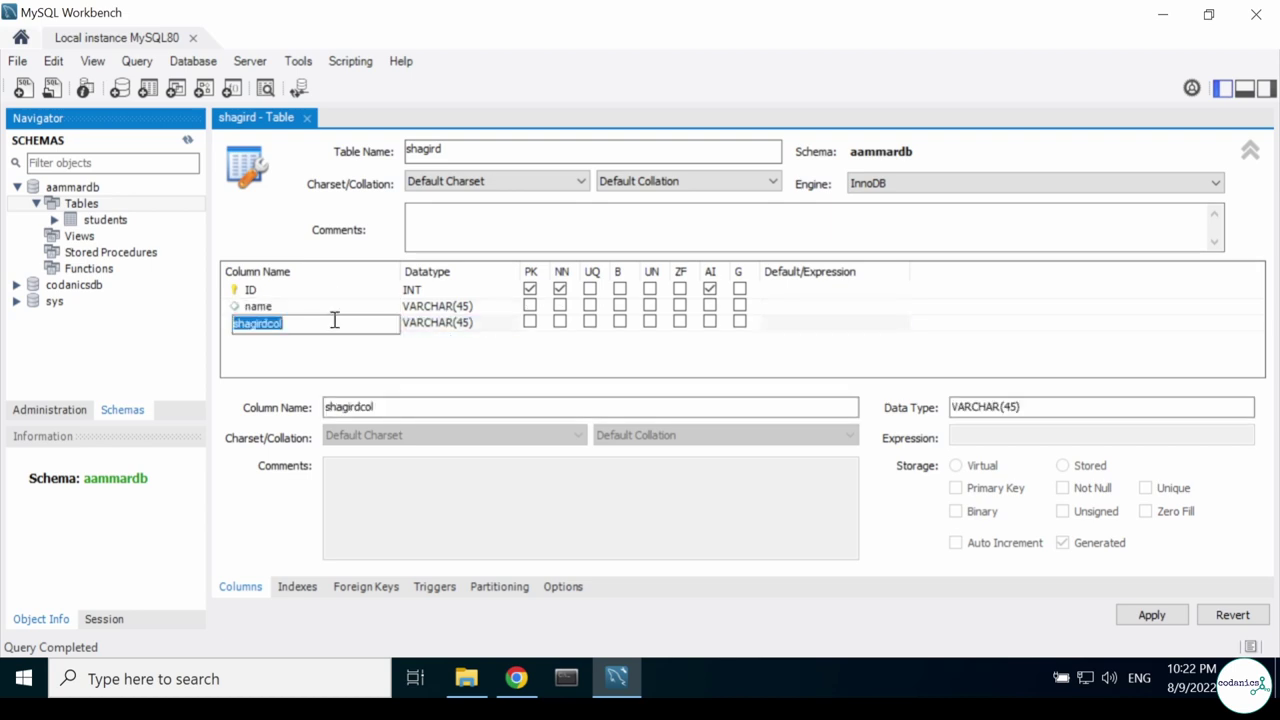
{"action": "type", "text": "age"}
{"action": "left_click", "coordinate": [306, 340]}
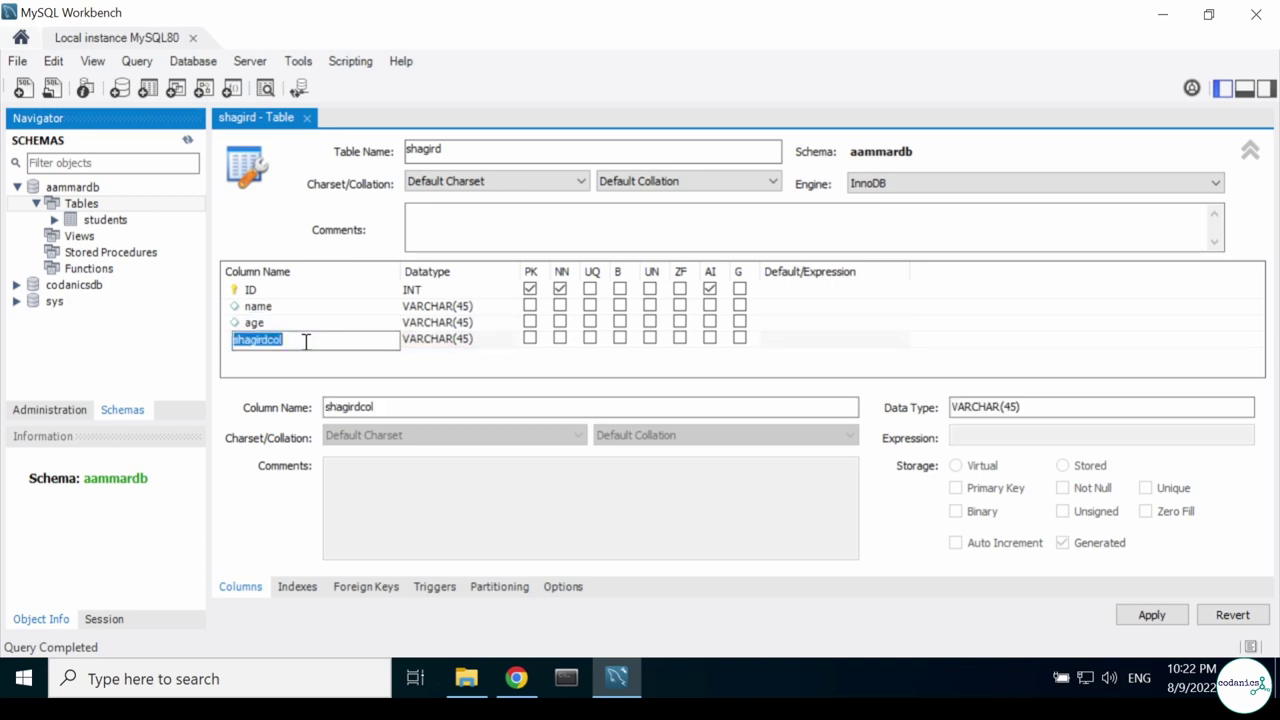
{"action": "type", "text": "cl"}
{"action": "type", "text": "ty"}
{"action": "left_click", "coordinate": [300, 356]}
{"action": "type", "text": "ema"}
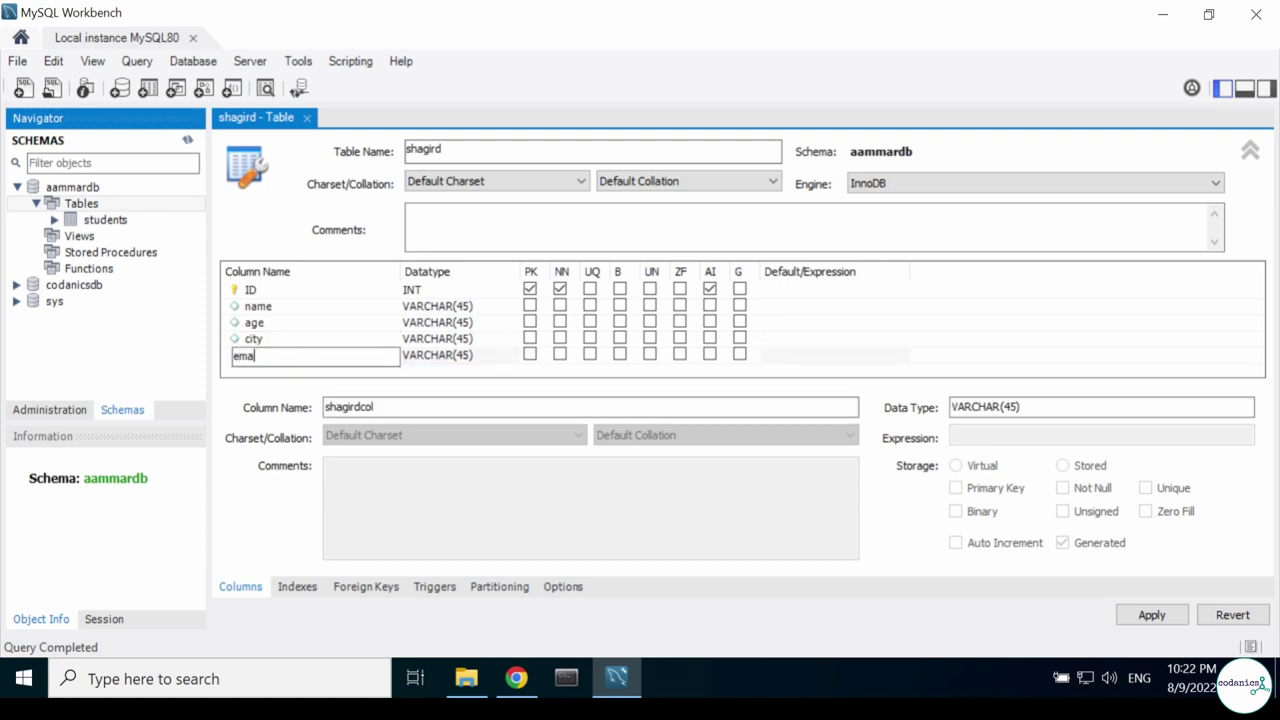
{"action": "type", "text": "il"}
{"action": "key", "text": "Tab"}
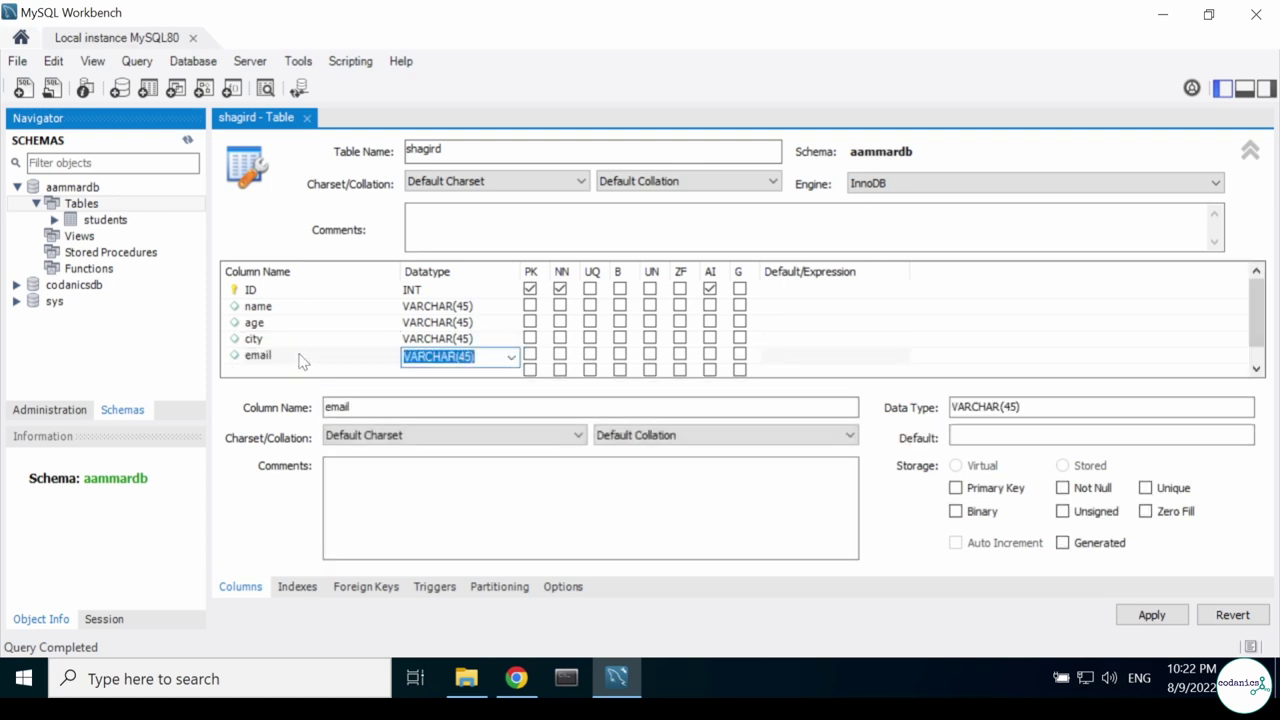
Write a comment for the age column in its column details.
{"action": "left_click", "coordinate": [826, 322]}
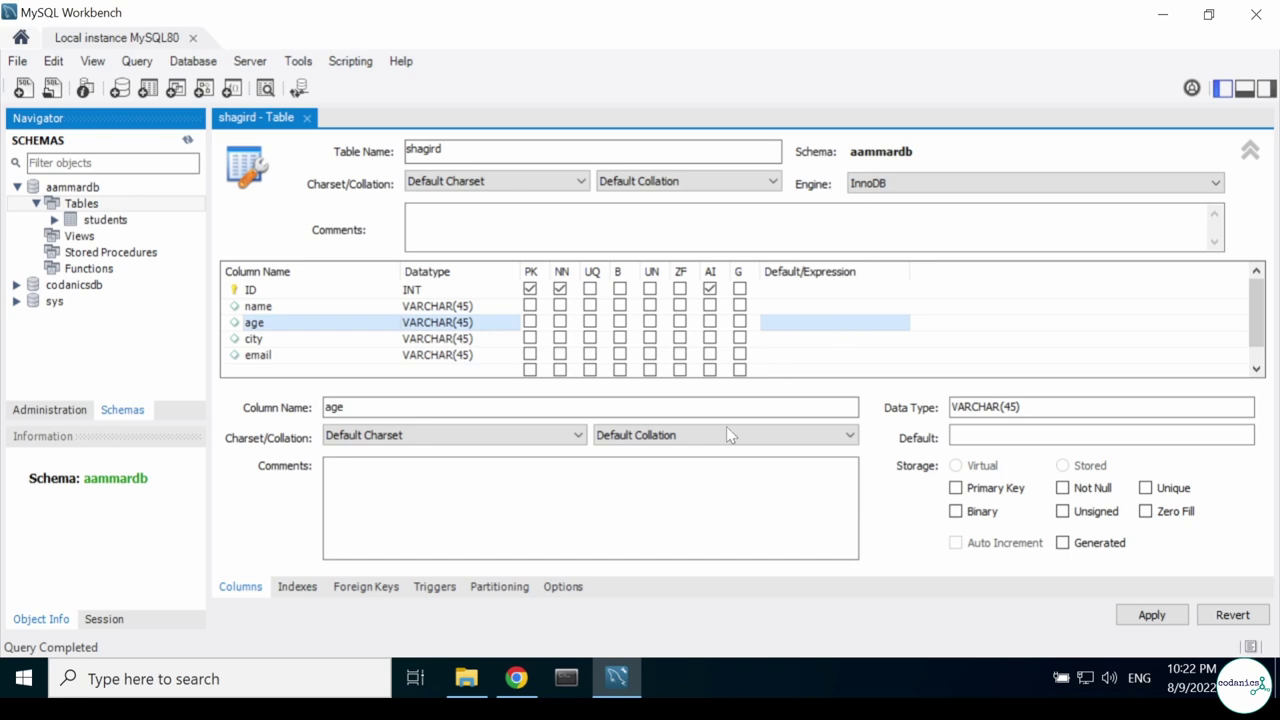
{"action": "left_click", "coordinate": [452, 506]}
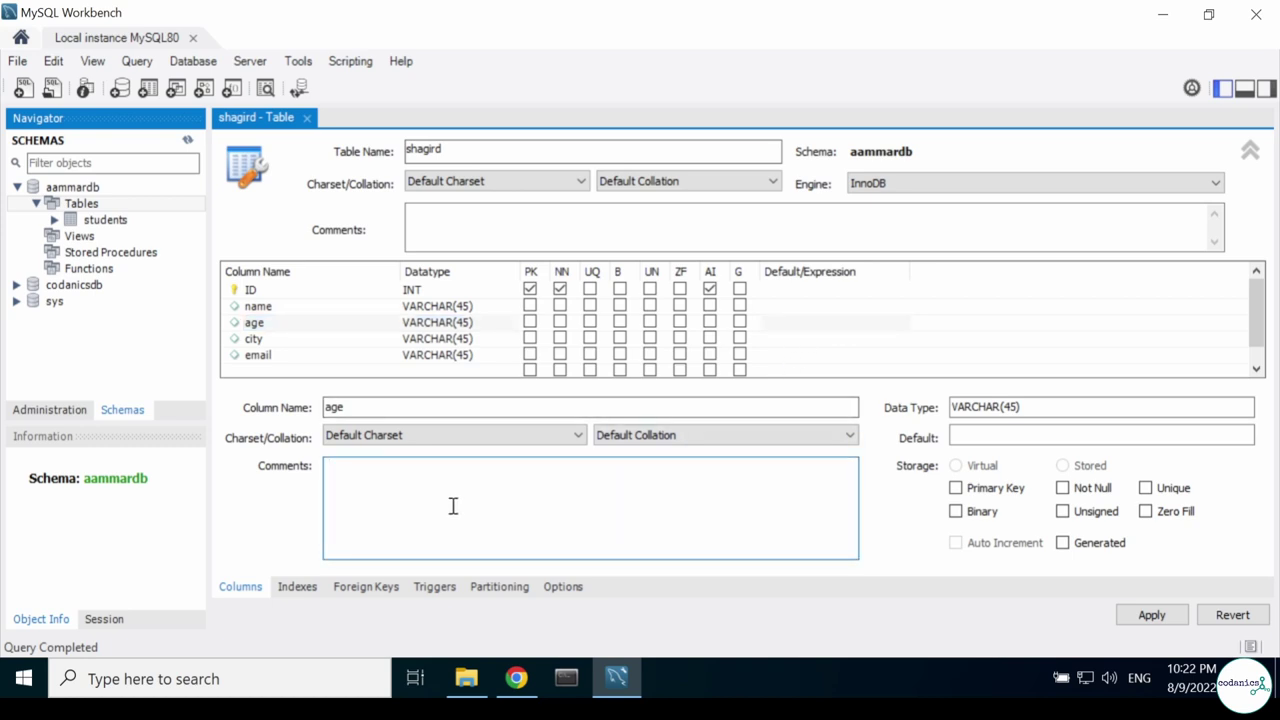
{"action": "type", "text": "Awen wala table"}
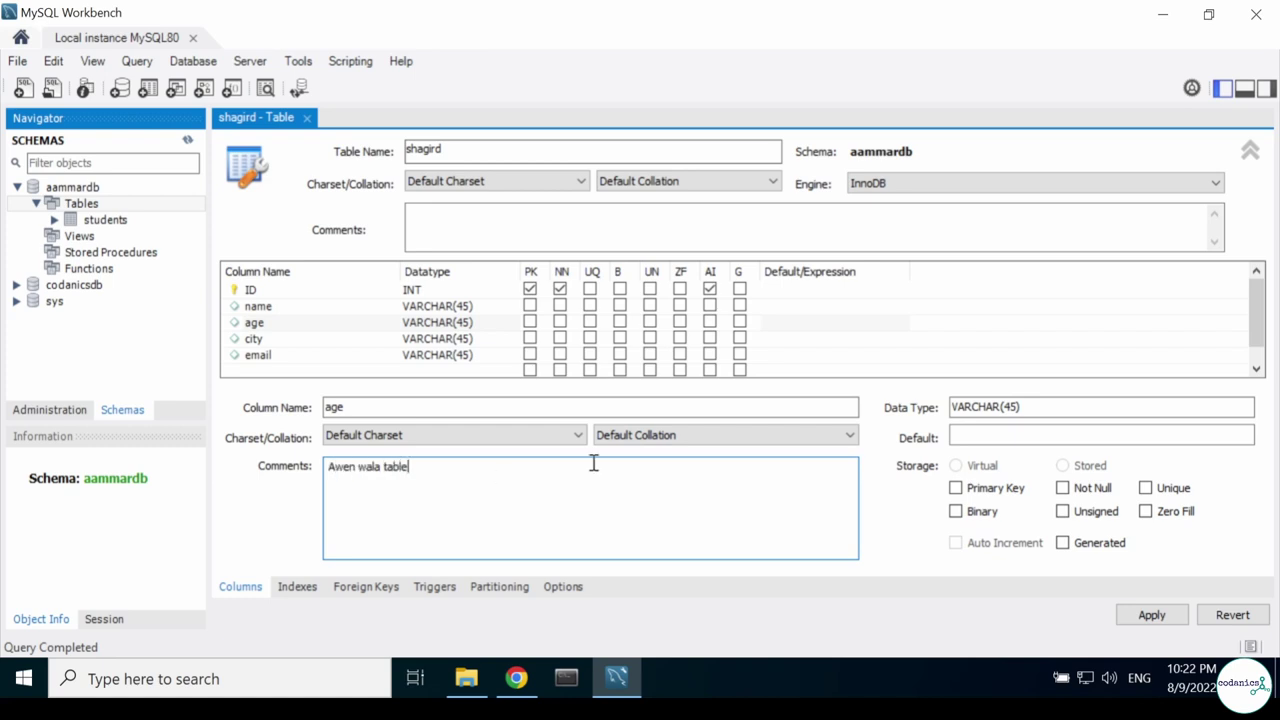
Apply the CREATE TABLE script for shagird and close the table editor.
{"action": "left_click", "coordinate": [1158, 620]}
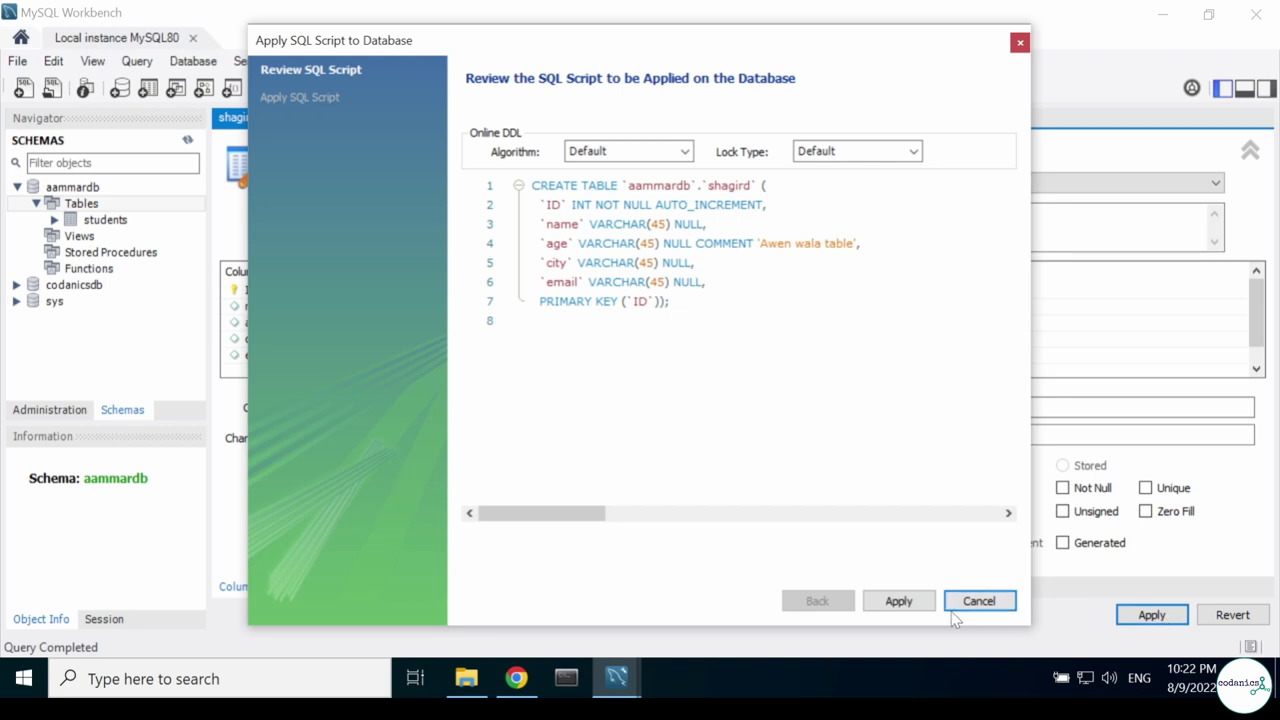
{"action": "left_click", "coordinate": [912, 603]}
{"action": "left_click", "coordinate": [914, 604]}
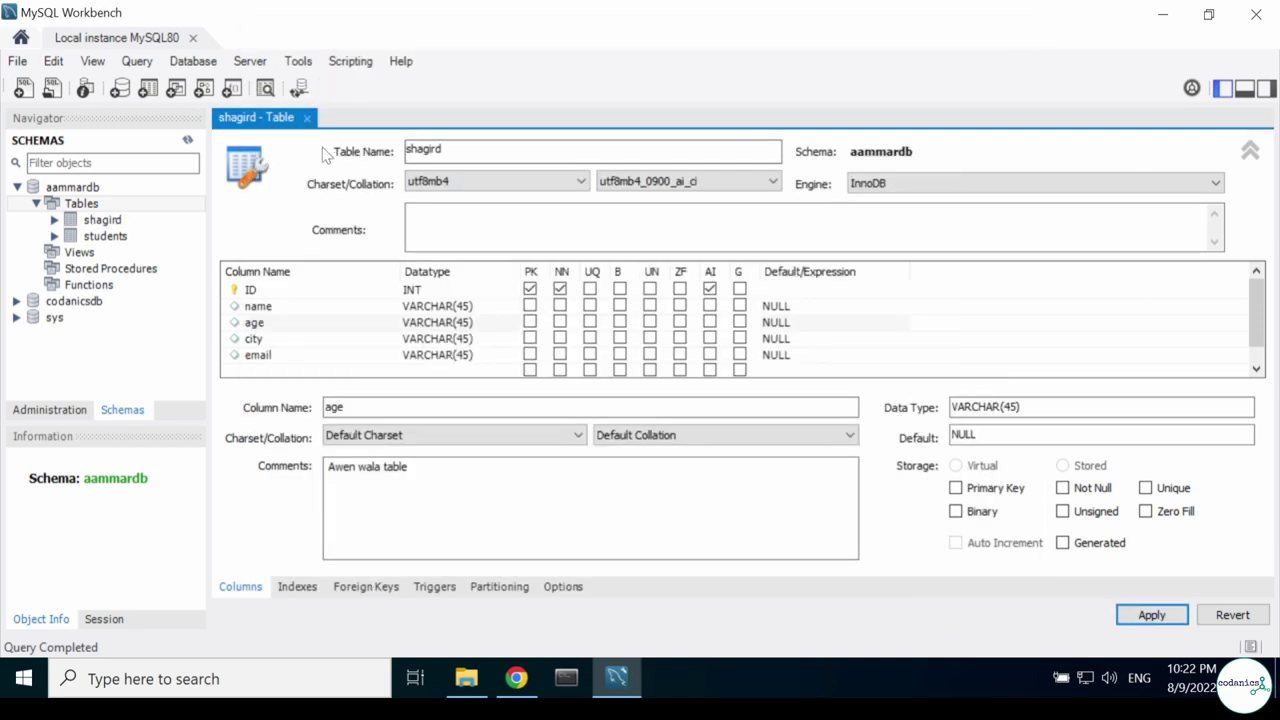
{"action": "left_click", "coordinate": [308, 118]}
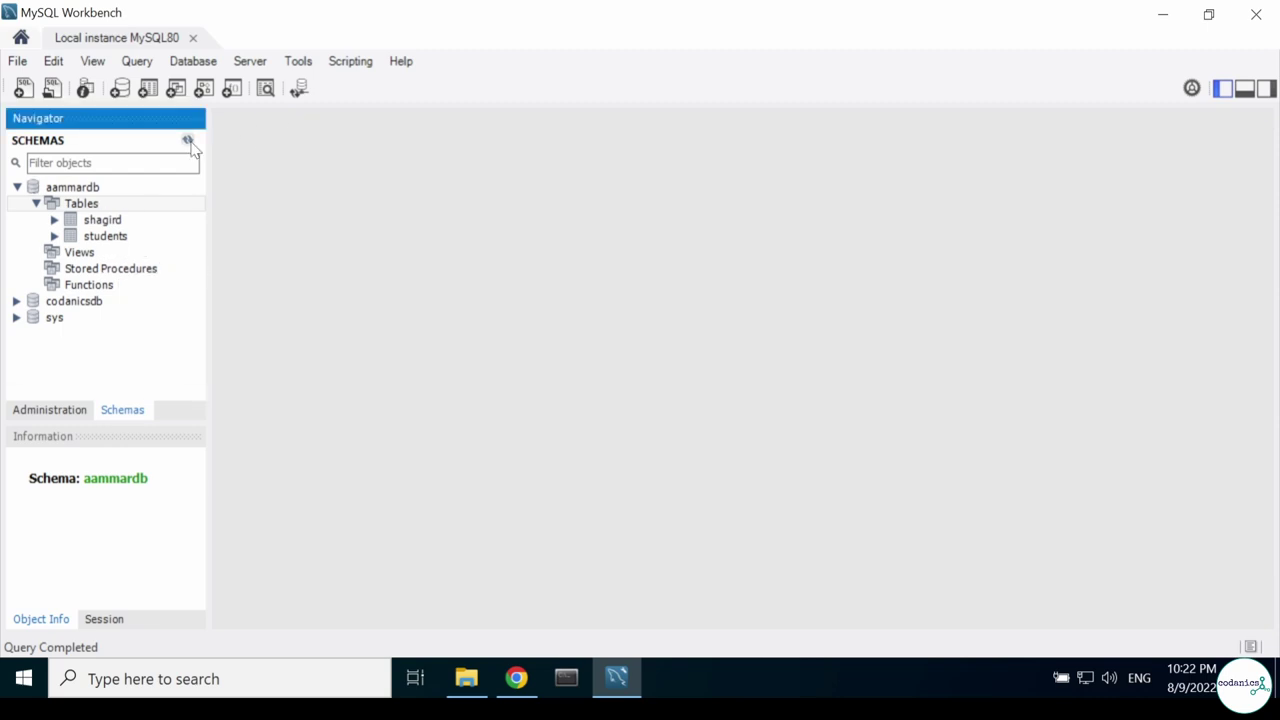
Show the shagird table's rows and start a new row in the grid.
{"action": "left_click", "coordinate": [101, 221]}
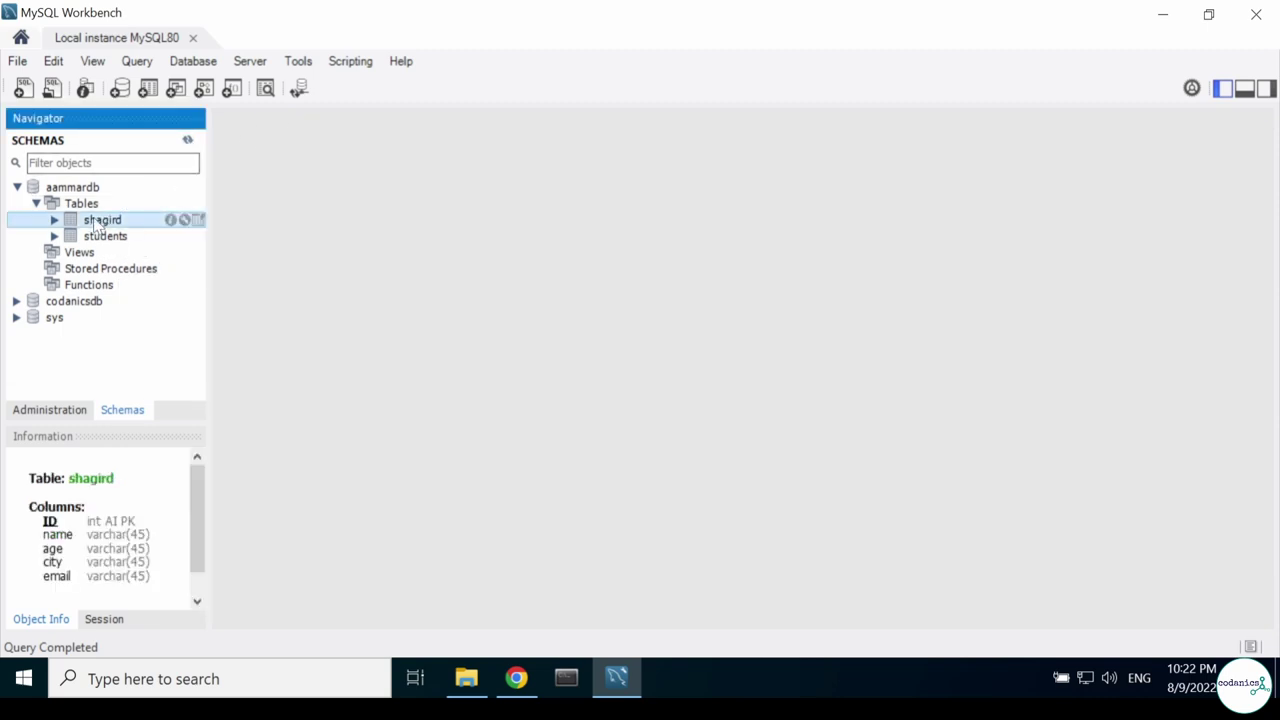
{"action": "left_click", "coordinate": [197, 220]}
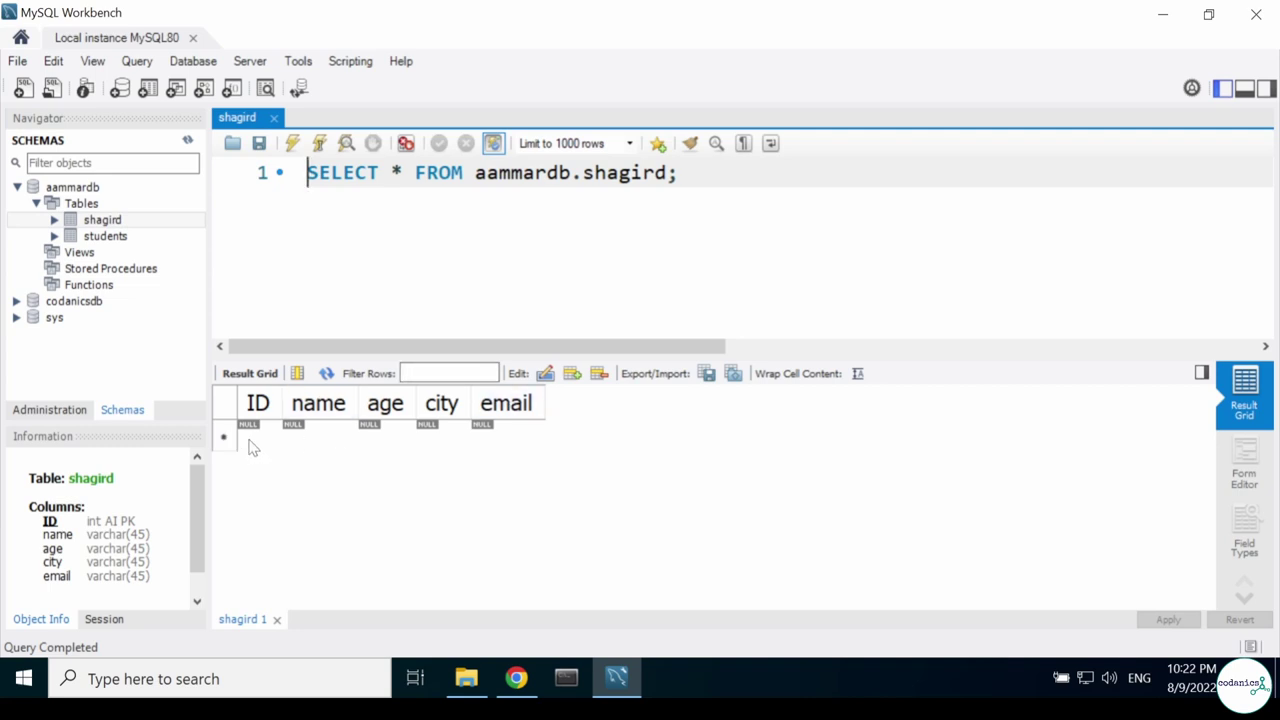
{"action": "left_click", "coordinate": [258, 438]}
{"action": "left_click", "coordinate": [262, 438]}
Fill the new row with a person's name, age 22, city Faisalabad and an e-mail address.
{"action": "key", "text": "Tab"}
{"action": "type", "text": "Aammar"}
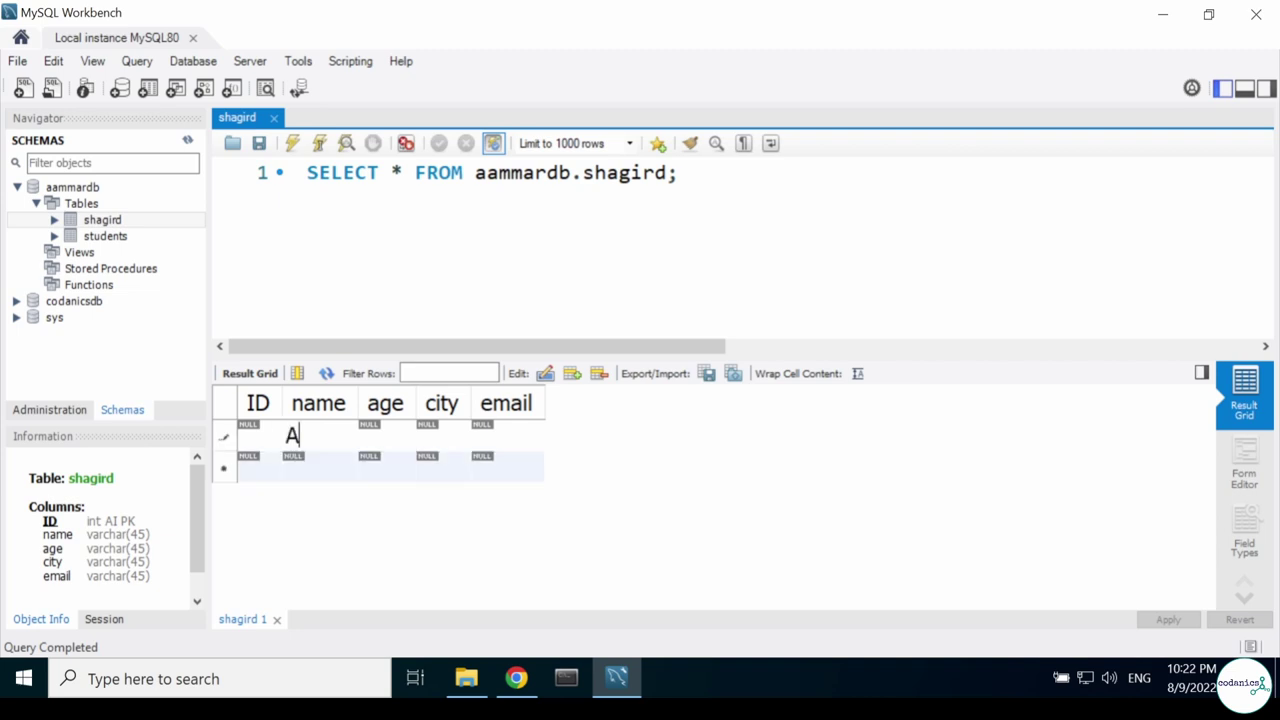
{"action": "key", "text": "Tab"}
{"action": "type", "text": "22"}
{"action": "key", "text": "Tab"}
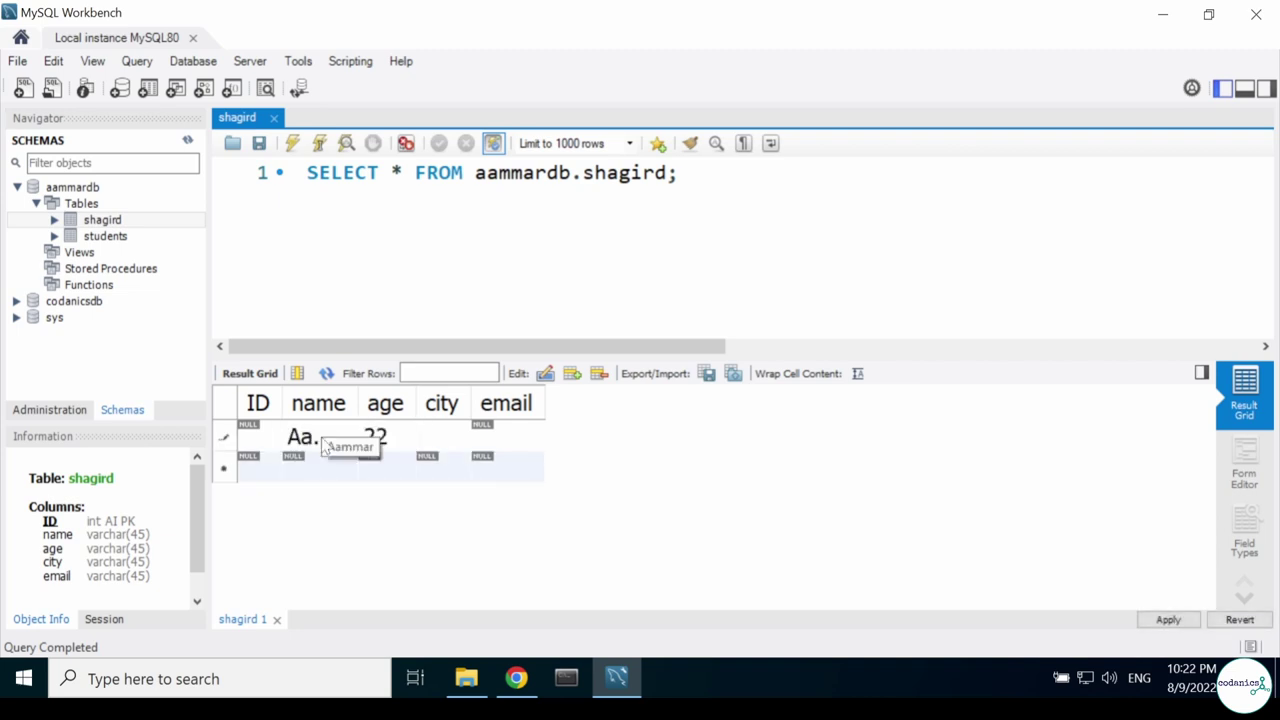
{"action": "type", "text": "Faisalabad"}
{"action": "key", "text": "Tab"}
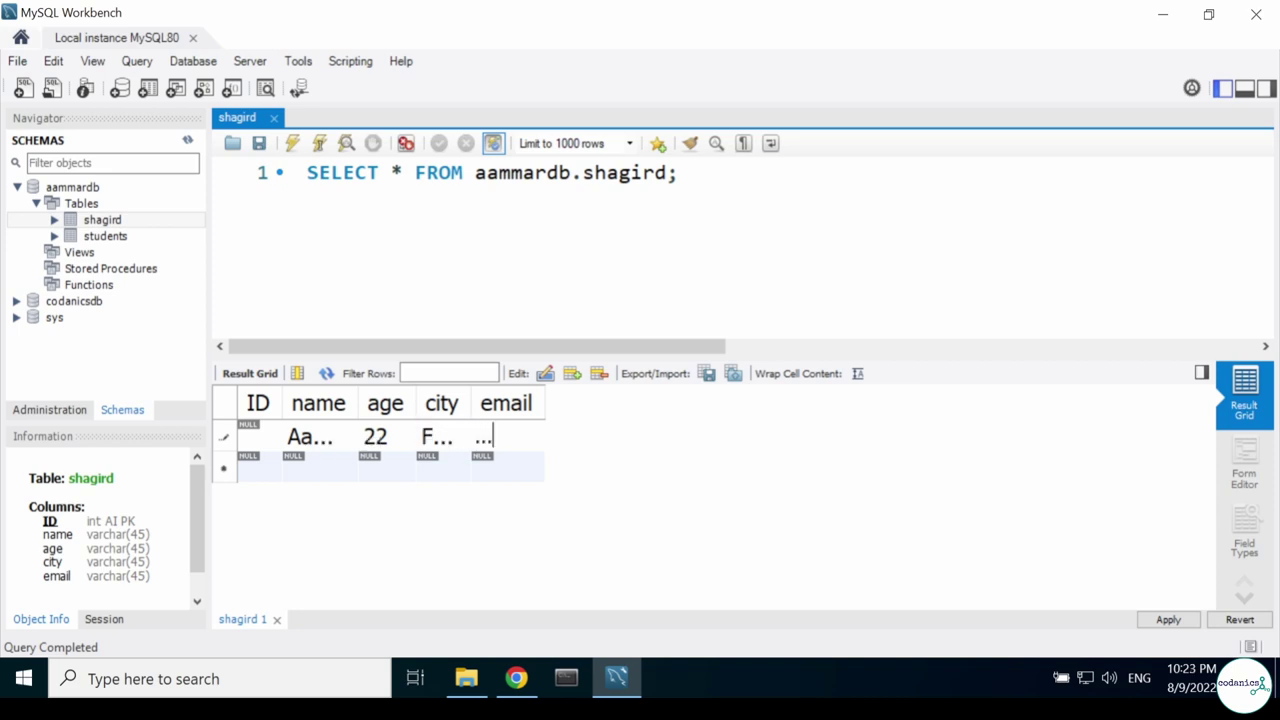
{"action": "type", "text": "aaaaaaaa@gmail.com"}
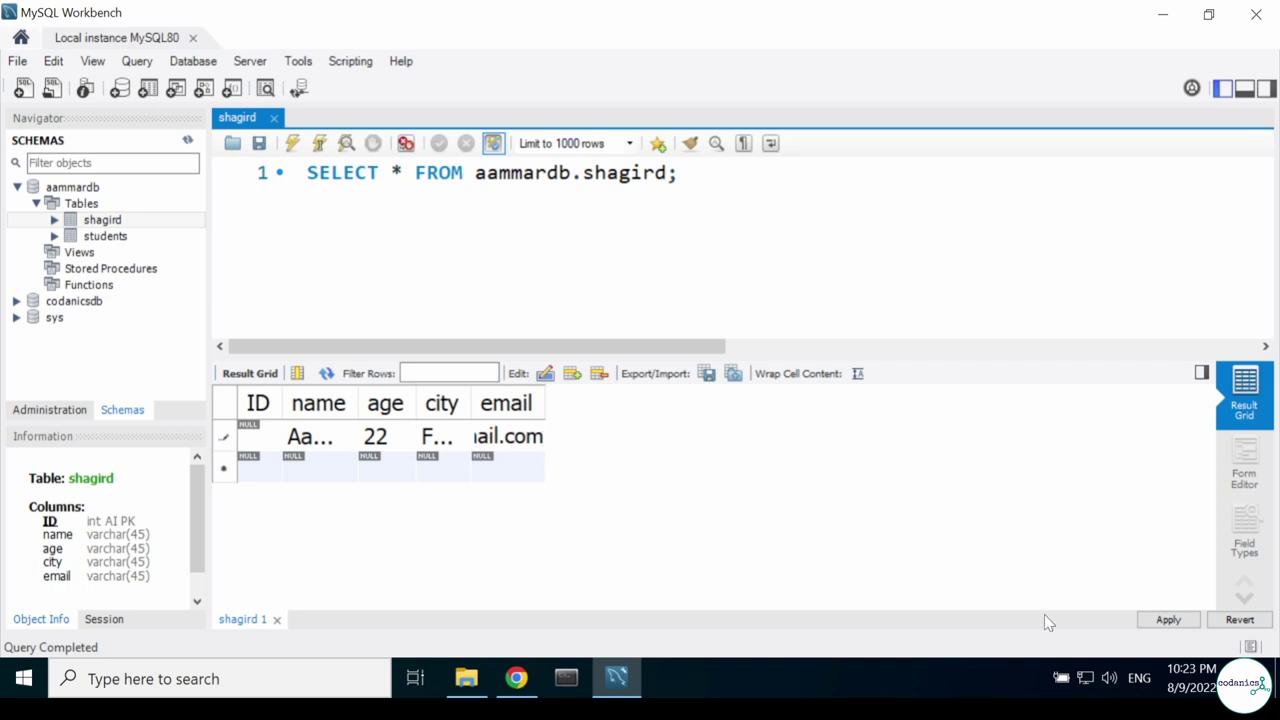
Apply the pending insert so the row is saved to shagird.
{"action": "left_click", "coordinate": [1168, 620]}
{"action": "left_click", "coordinate": [899, 610]}
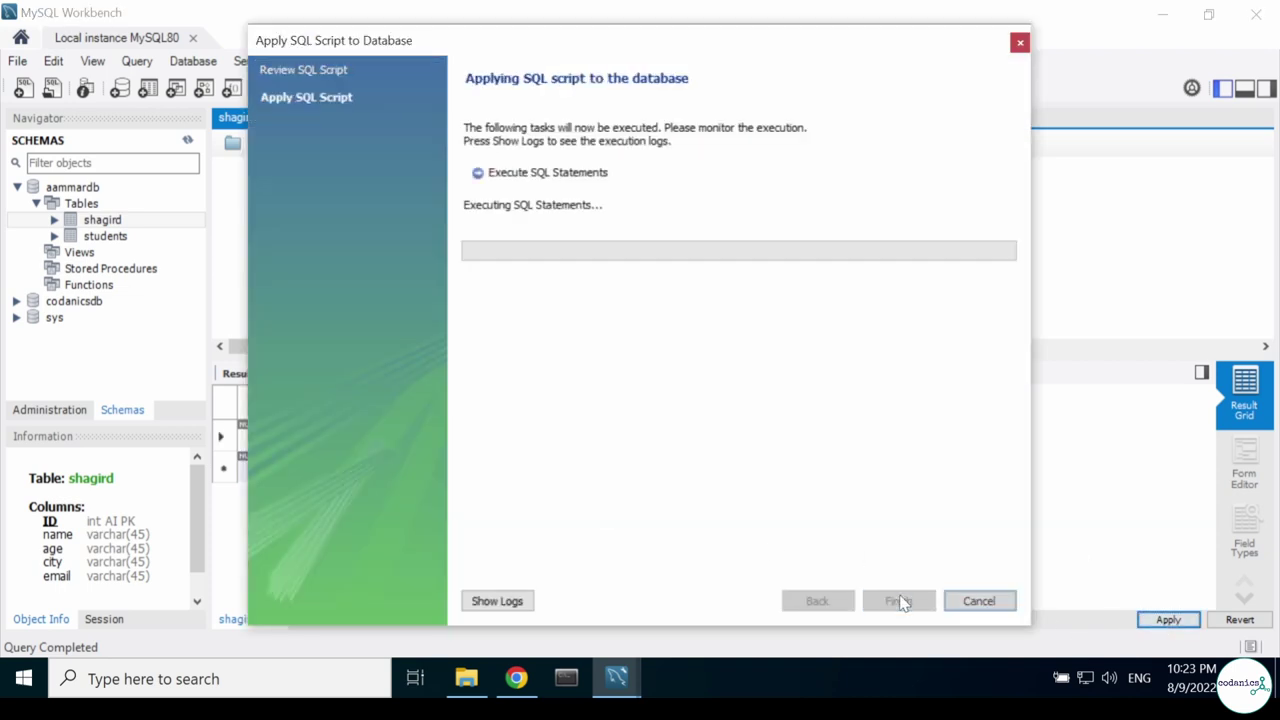
{"action": "left_click", "coordinate": [901, 606]}
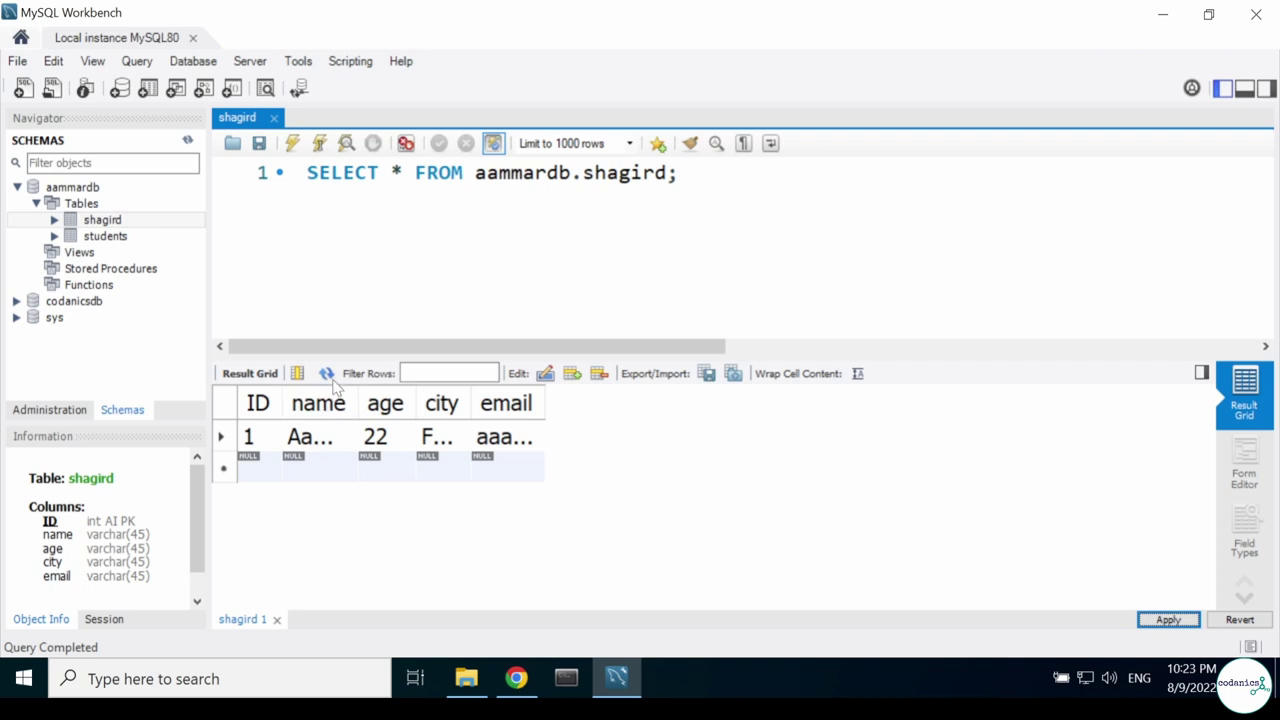
Widen the name, age, city and email grid columns to fit their values.
{"action": "left_click", "coordinate": [229, 402]}
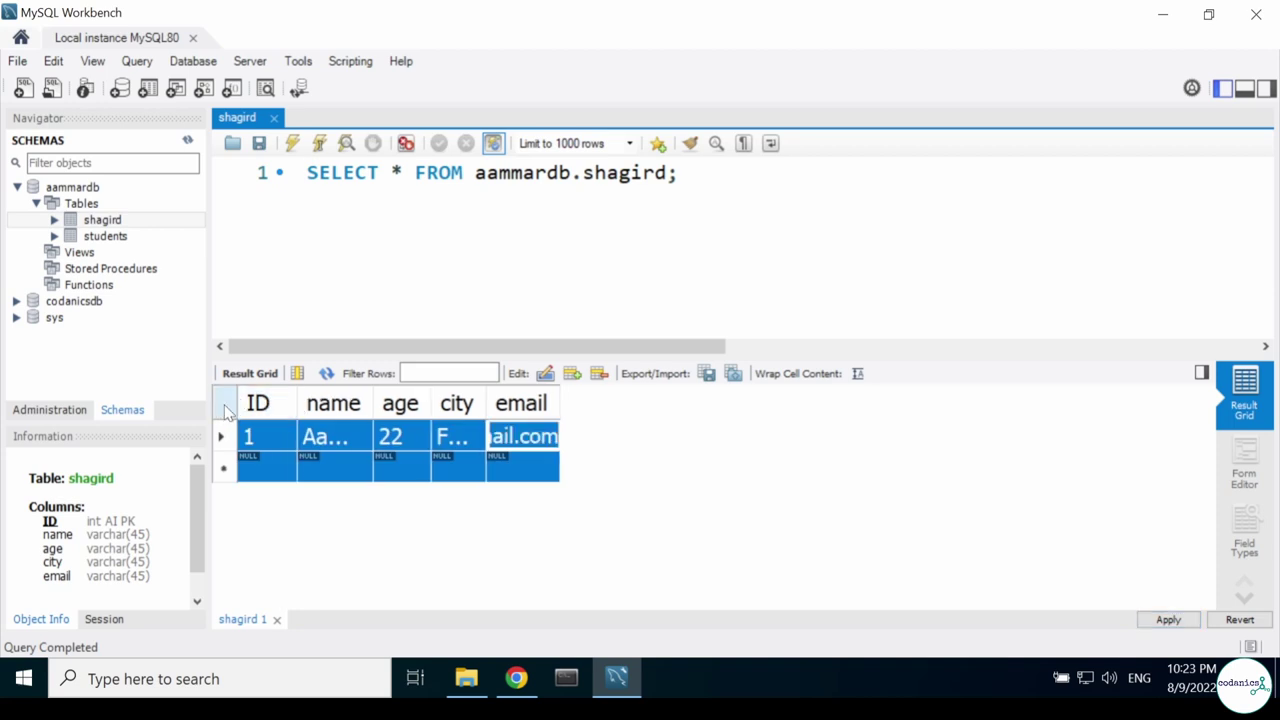
{"action": "double_click", "coordinate": [373, 403]}
{"action": "left_click_drag", "start_coordinate": [449, 400], "coordinate": [464, 400]}
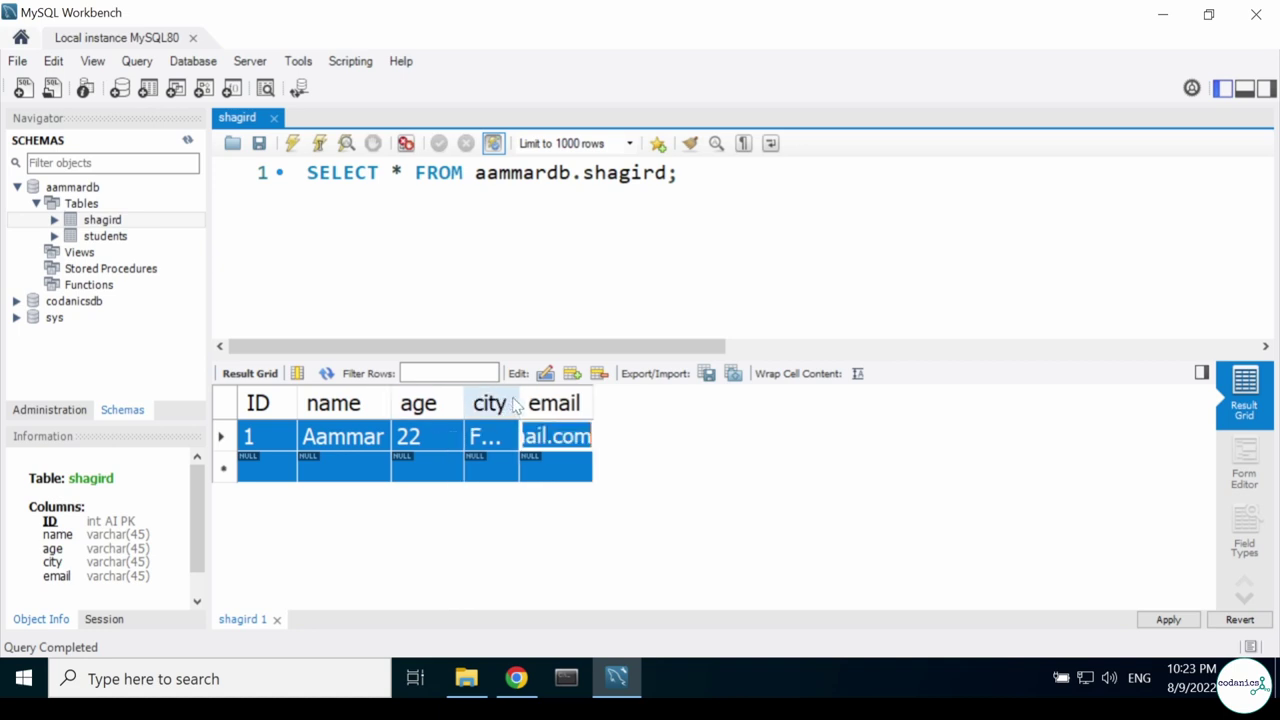
{"action": "double_click", "coordinate": [517, 403]}
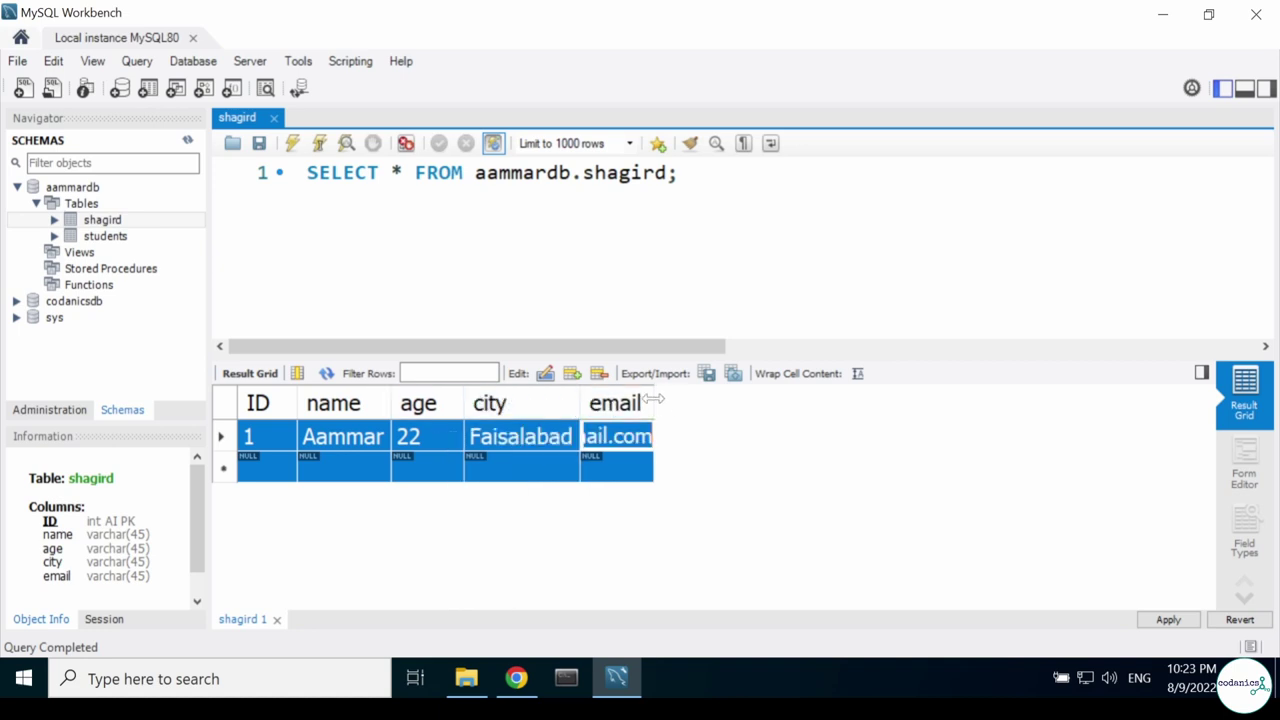
{"action": "double_click", "coordinate": [653, 400]}
{"action": "left_click", "coordinate": [730, 467]}
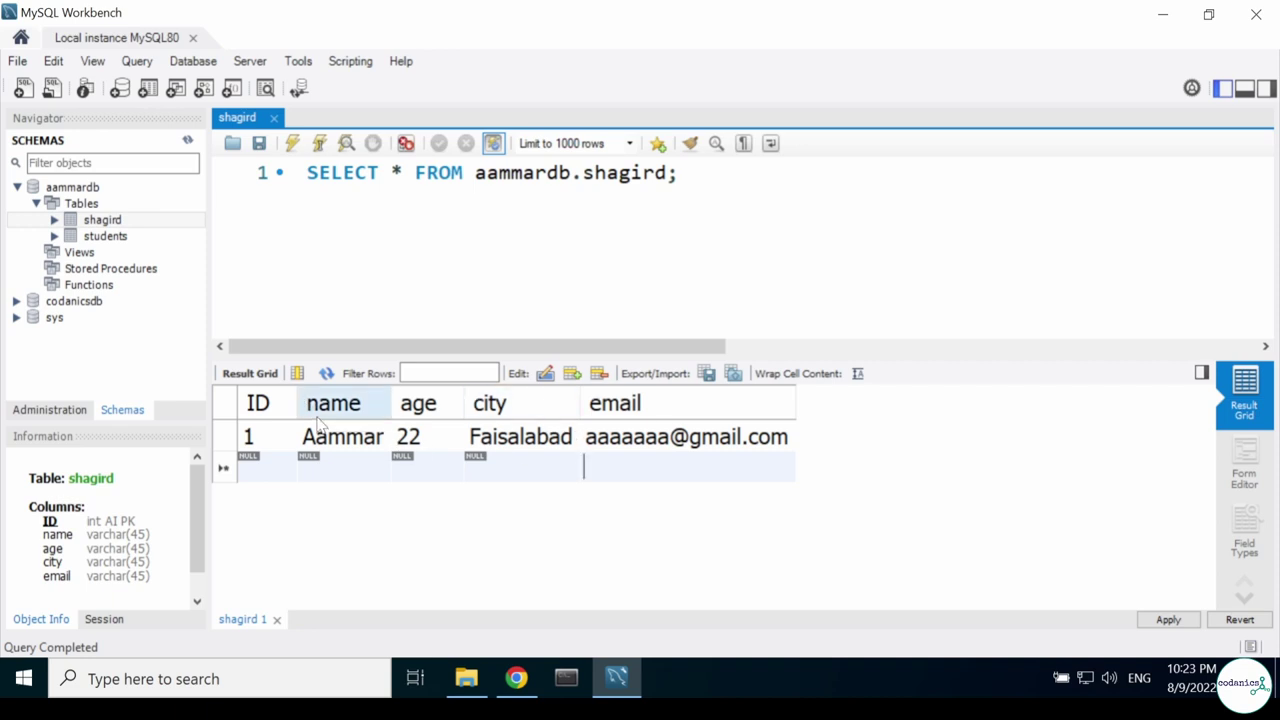
{"action": "left_click", "coordinate": [90, 62]}
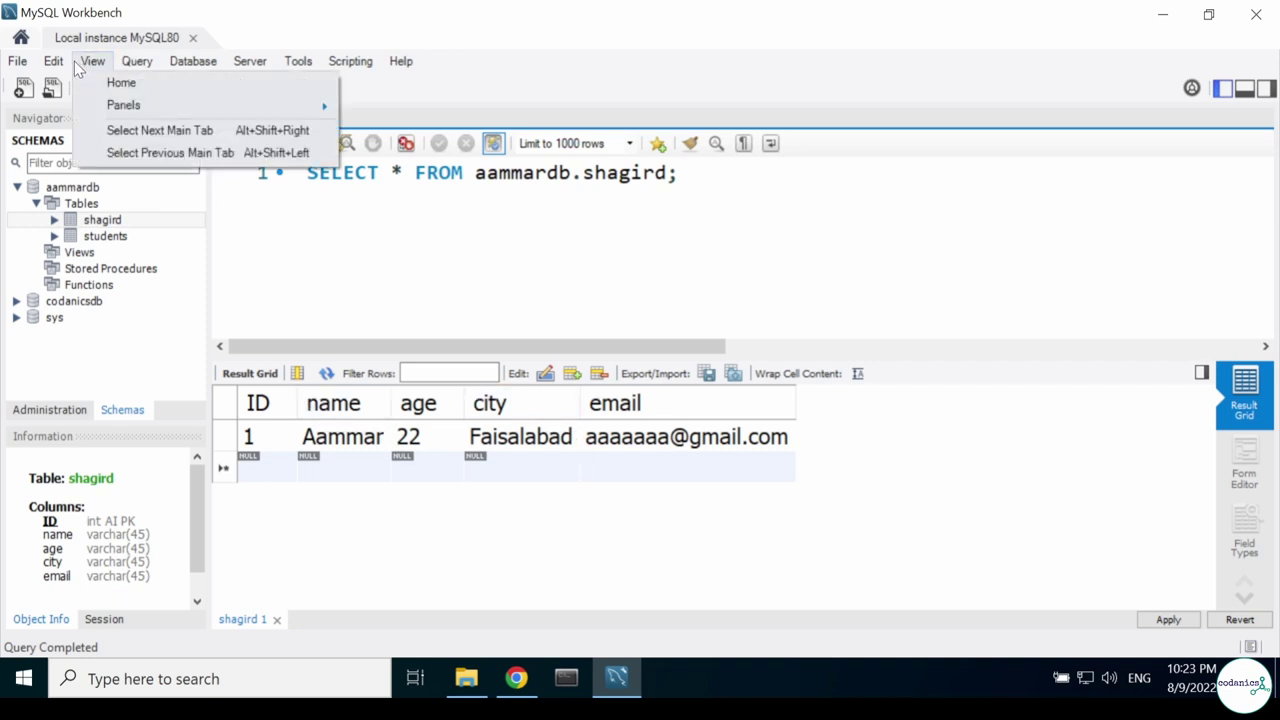
In Preferences > Fonts & Colors, change the Resultset Grid font from Tahoma 16 to Tahoma 12.
{"action": "left_click", "coordinate": [80, 61]}
{"action": "left_click", "coordinate": [1191, 88]}
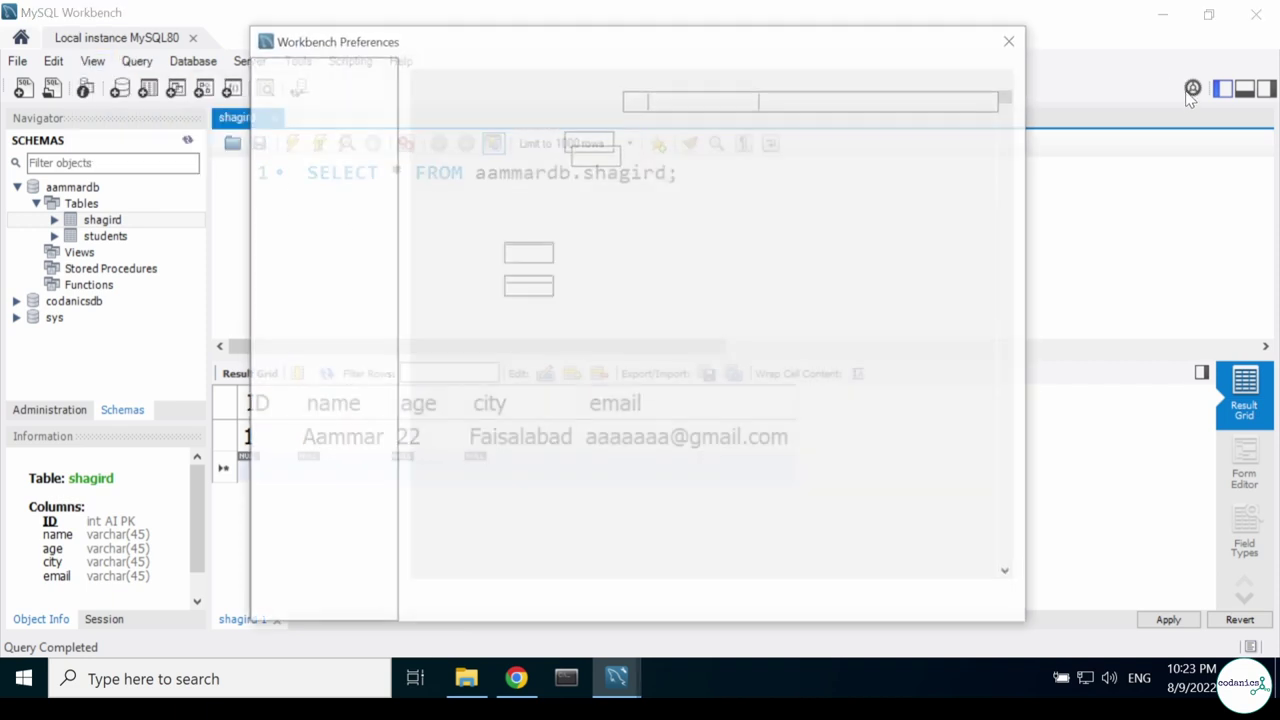
{"action": "left_click", "coordinate": [319, 228]}
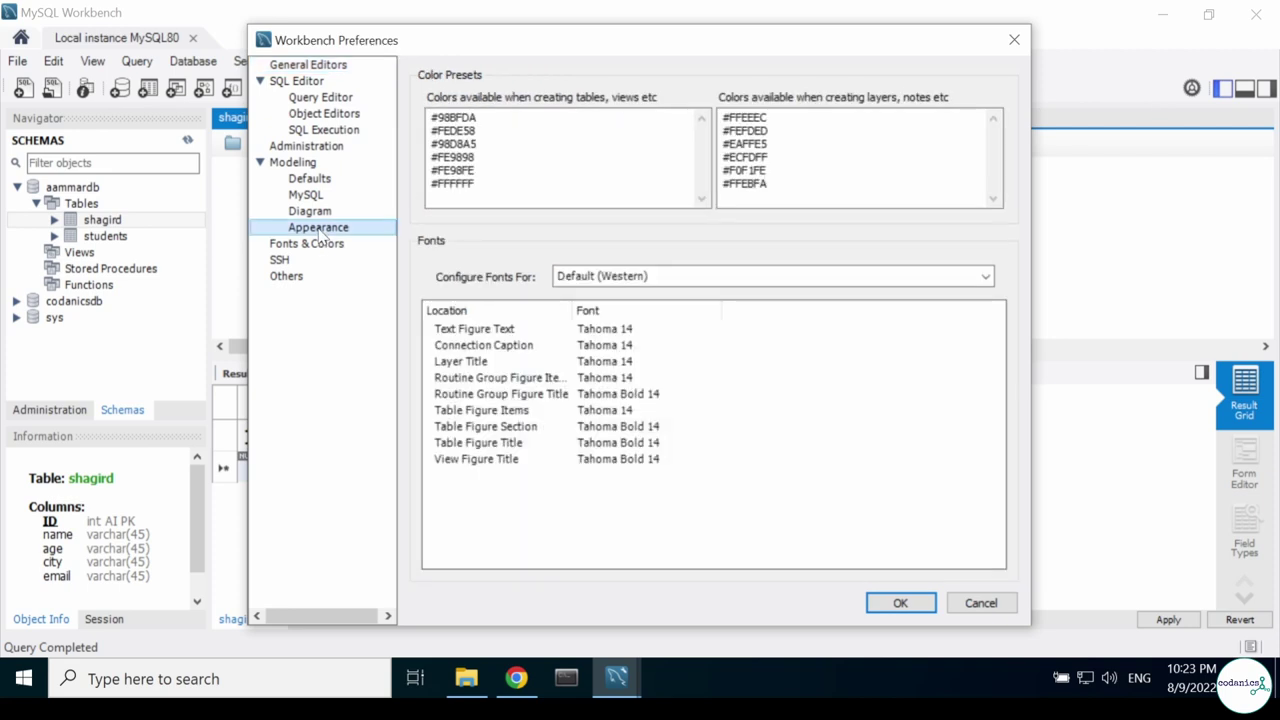
{"action": "left_click", "coordinate": [330, 244]}
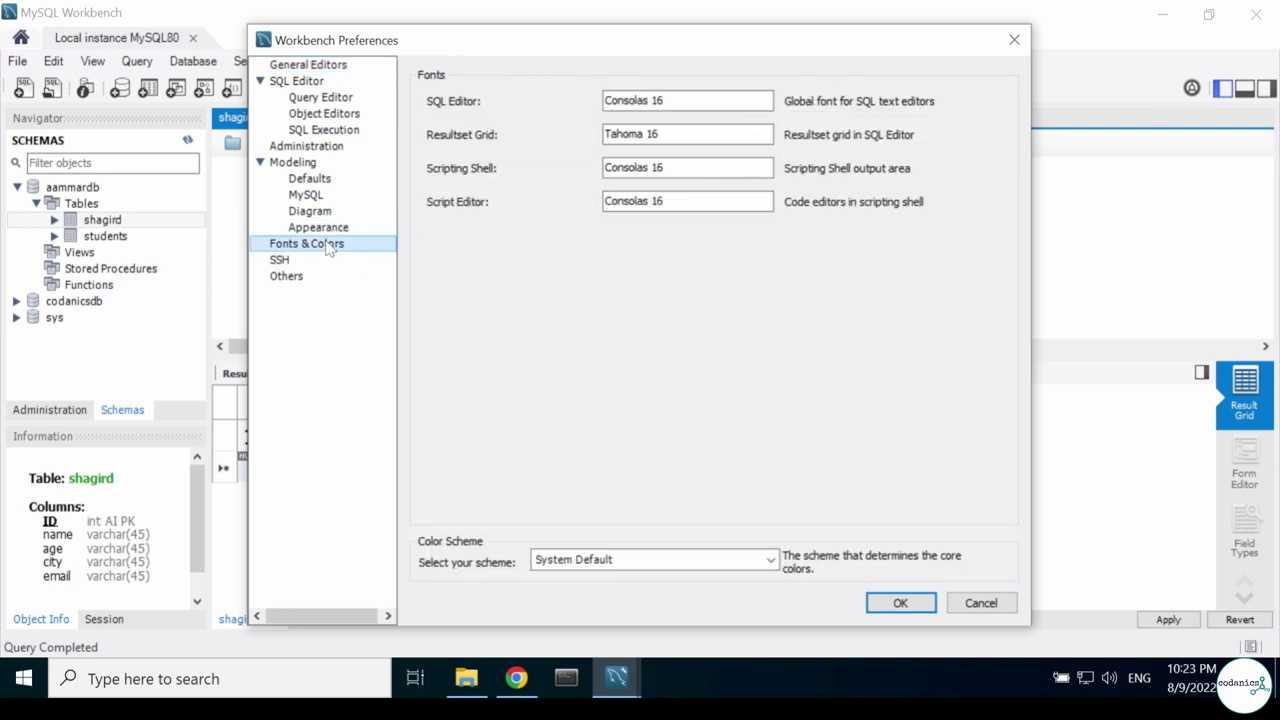
{"action": "left_click", "coordinate": [700, 101]}
{"action": "left_click", "coordinate": [688, 134]}
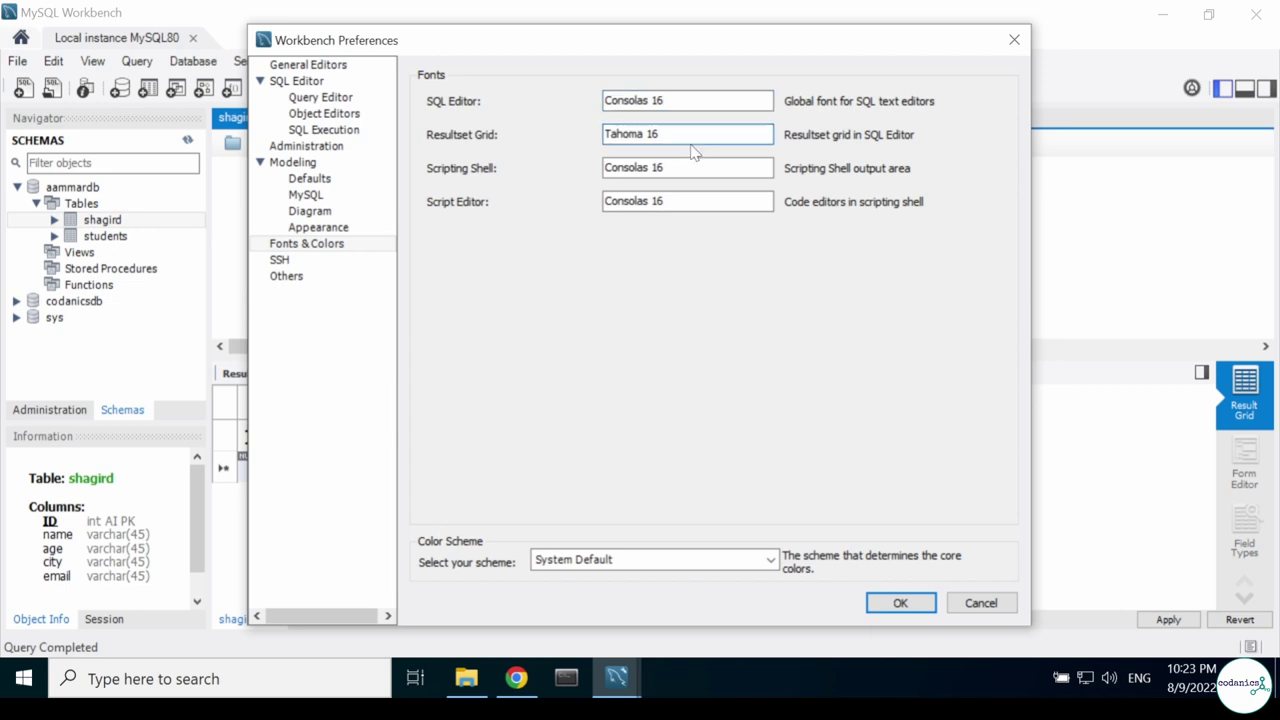
{"action": "left_click", "coordinate": [691, 165]}
{"action": "left_click", "coordinate": [690, 201]}
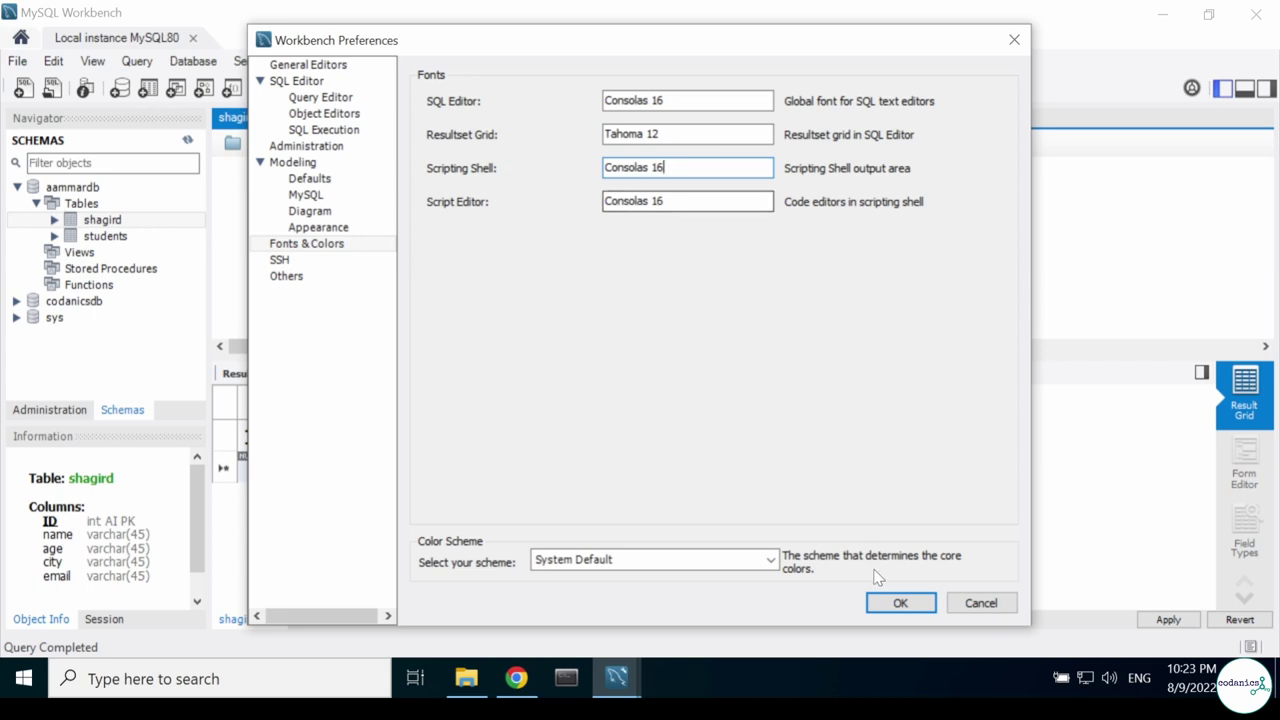
{"action": "left_click", "coordinate": [887, 600]}
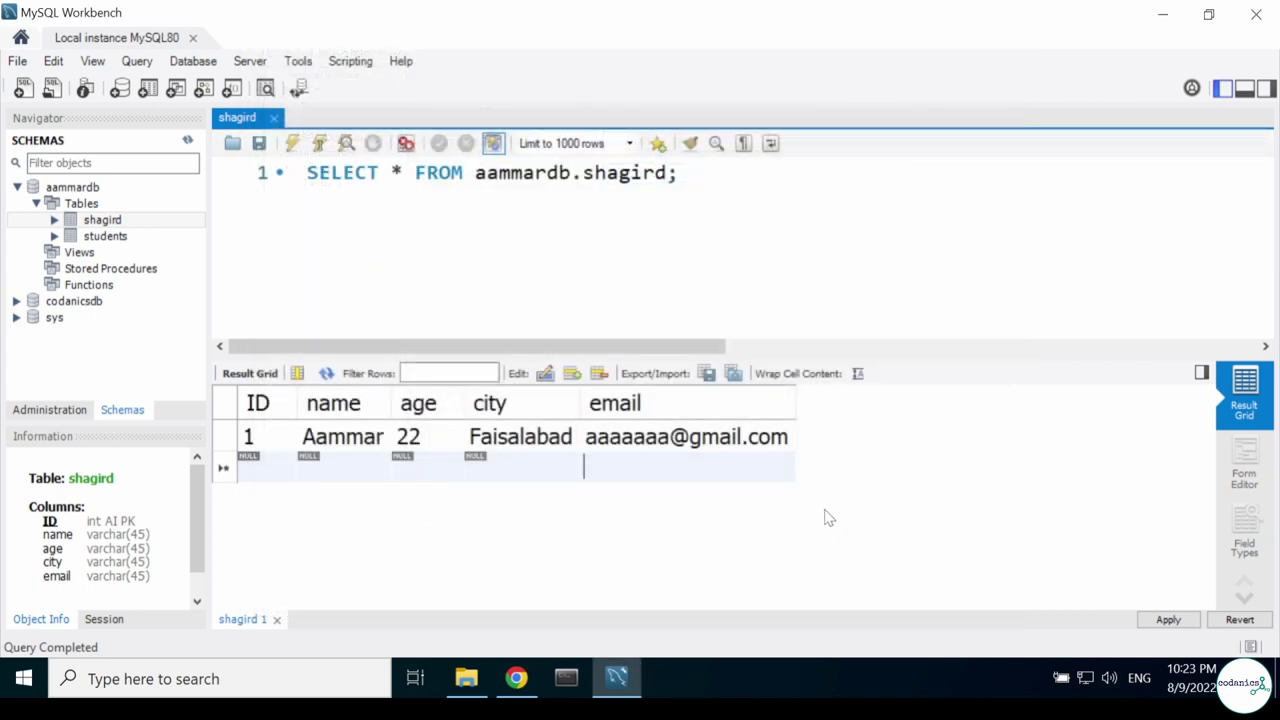
Quit and relaunch Workbench, reconnect to Local instance MySQL80 and expand aammardb.
{"action": "left_click", "coordinate": [277, 120]}
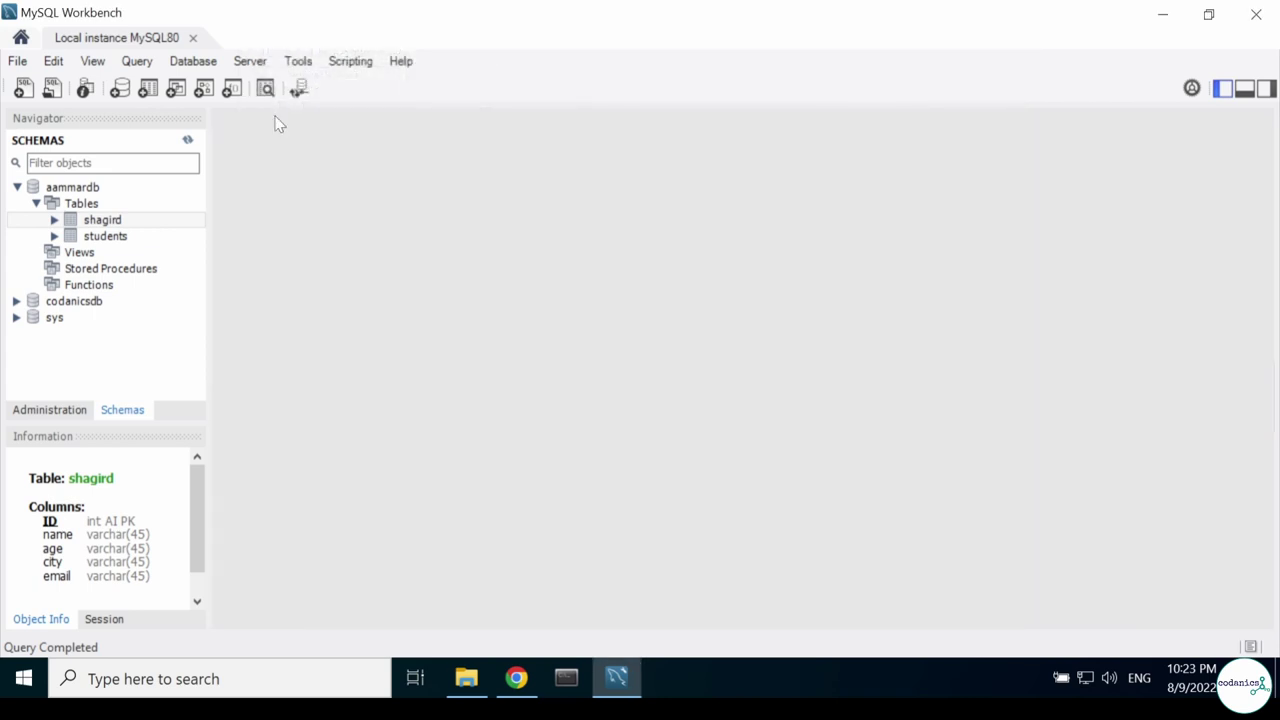
{"action": "left_click", "coordinate": [1252, 14]}
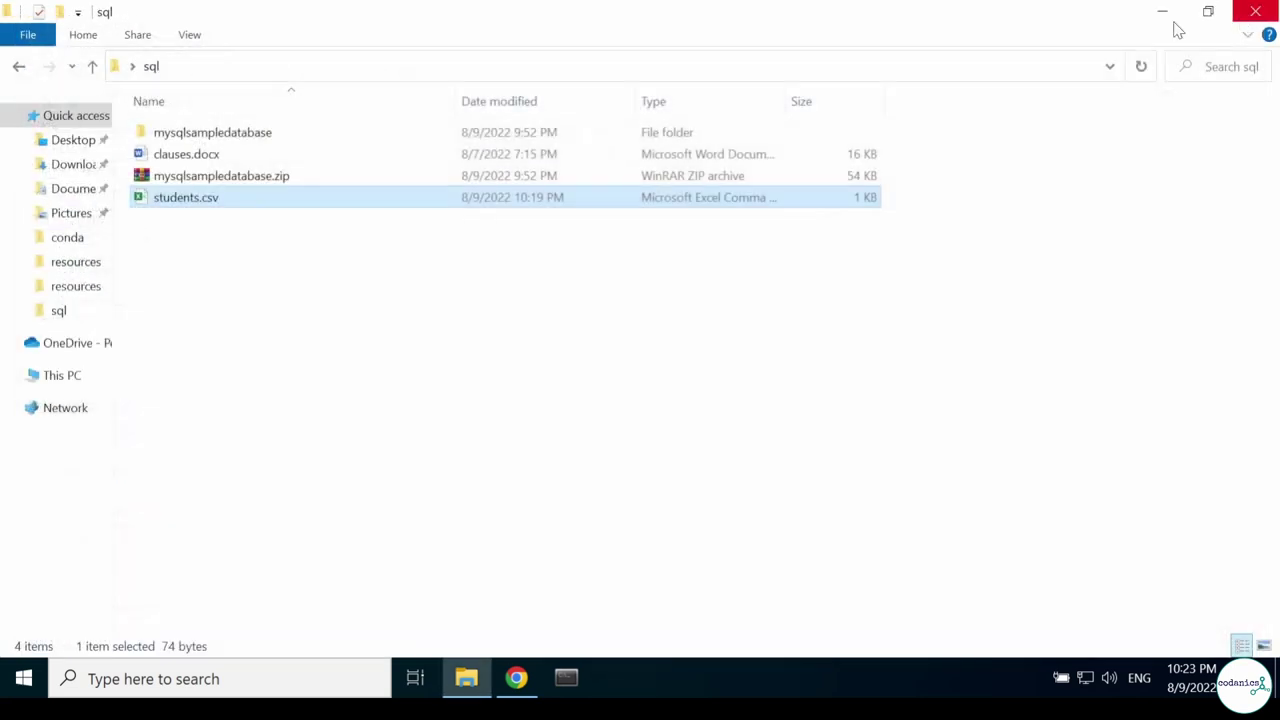
{"action": "left_click", "coordinate": [251, 674]}
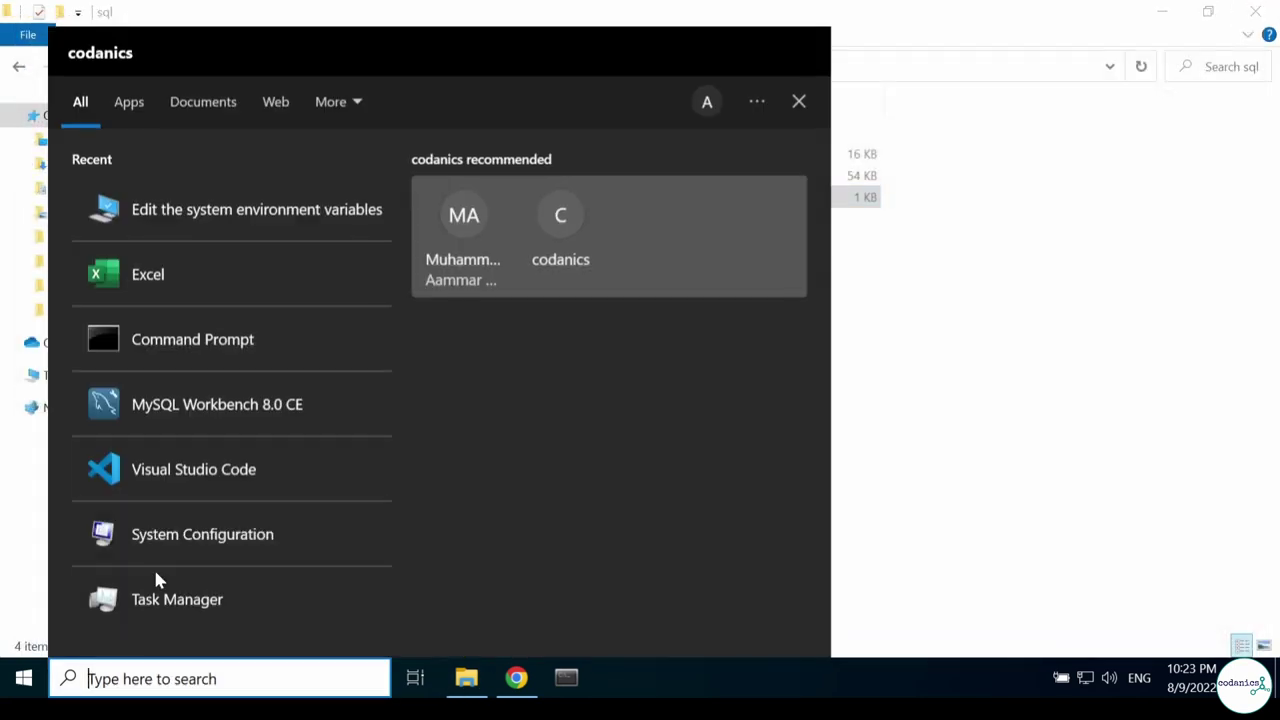
{"action": "left_click", "coordinate": [140, 418]}
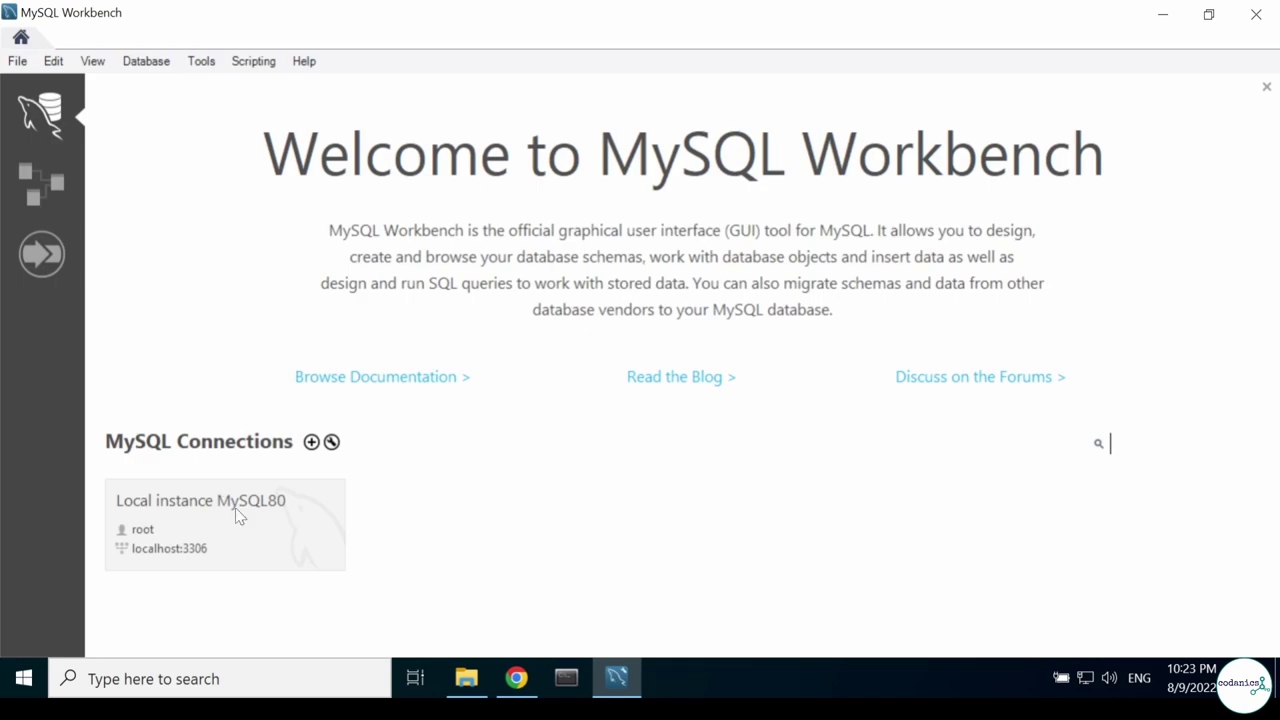
{"action": "left_click", "coordinate": [234, 526]}
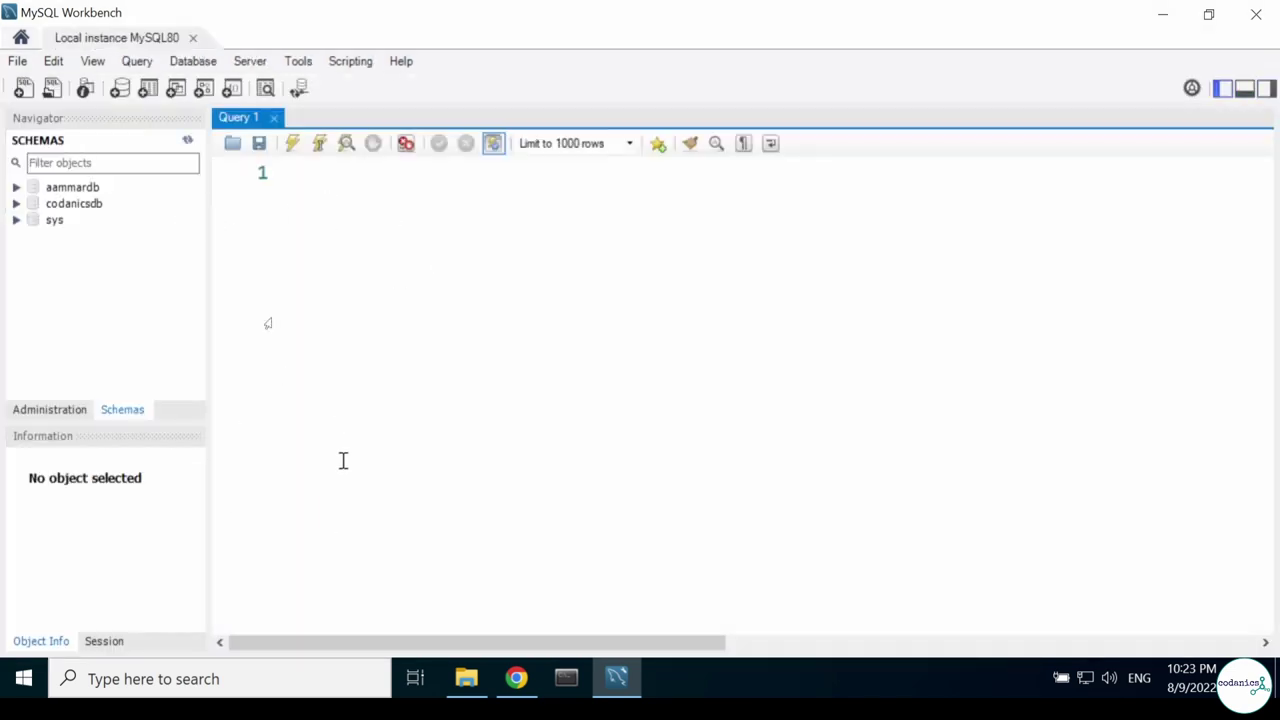
{"action": "left_click", "coordinate": [16, 187]}
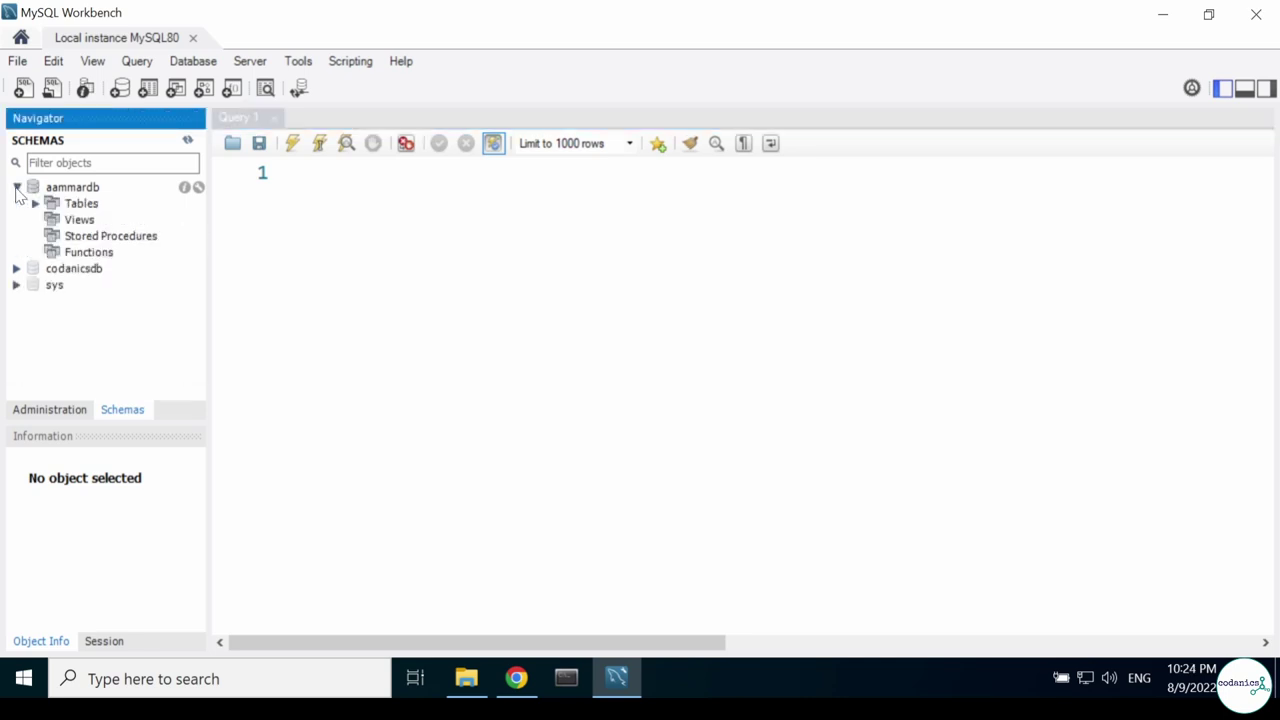